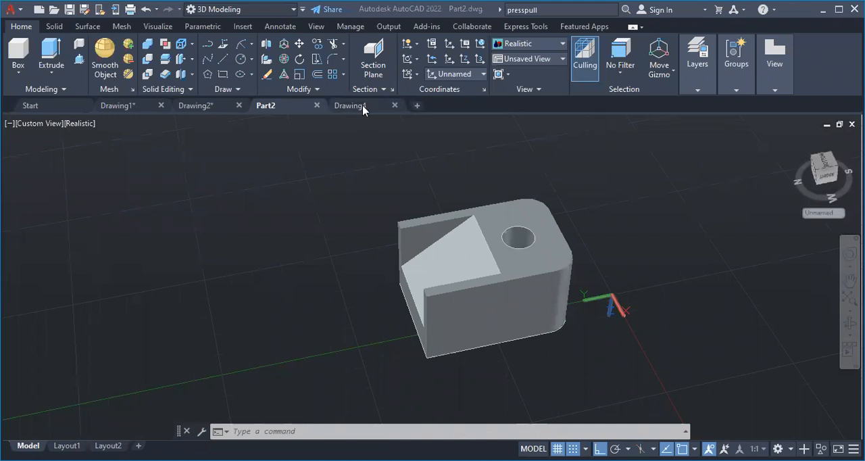
Switch from the Part2 drawing to the Drawing4 drawing
{"action": "mouse_move", "coordinate": [361, 101]}
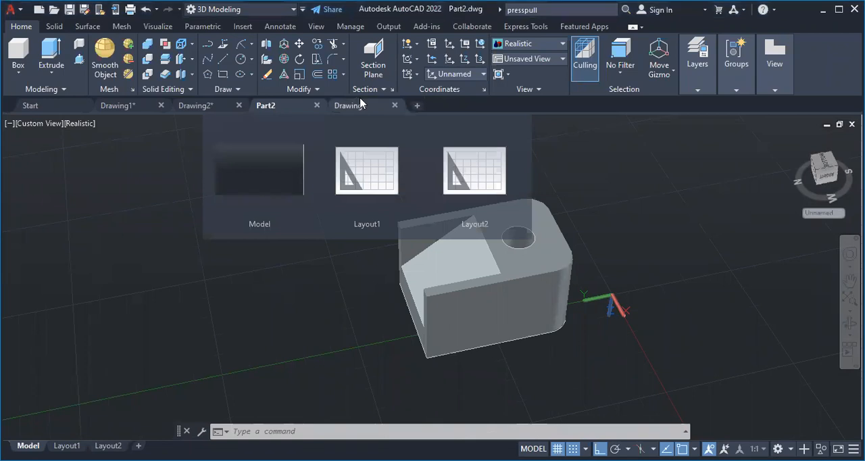
{"action": "left_click", "coordinate": [354, 105]}
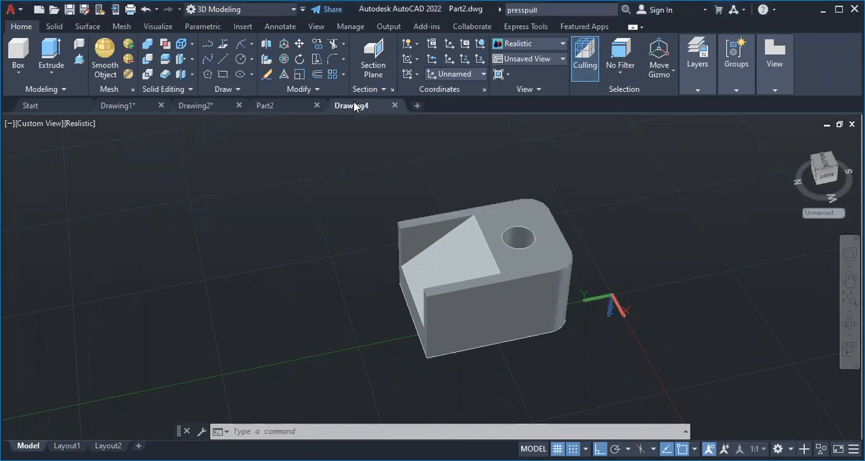
{"action": "left_click", "coordinate": [223, 60]}
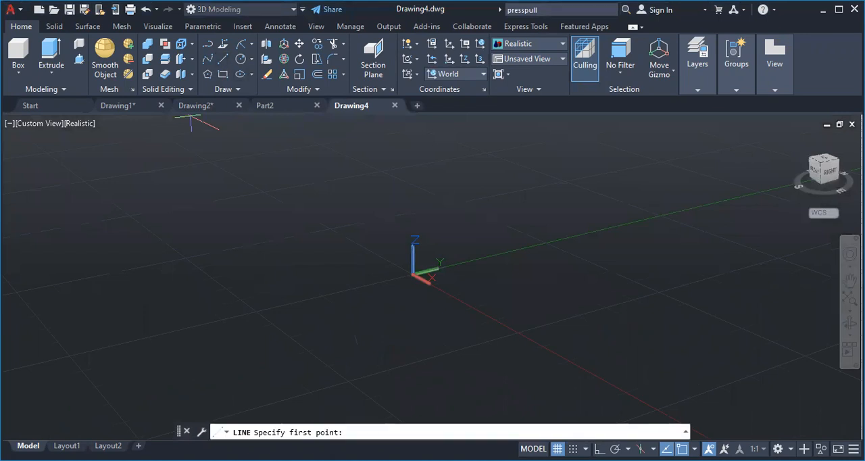
{"action": "left_click", "coordinate": [208, 59]}
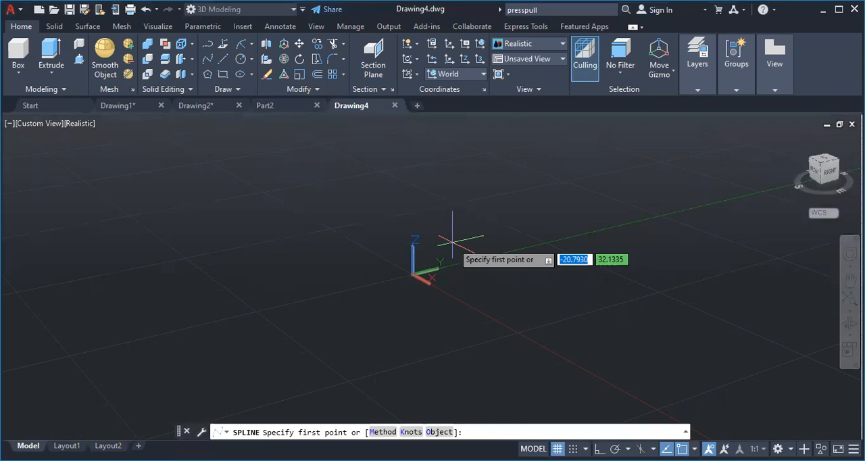
{"action": "left_click", "coordinate": [453, 241]}
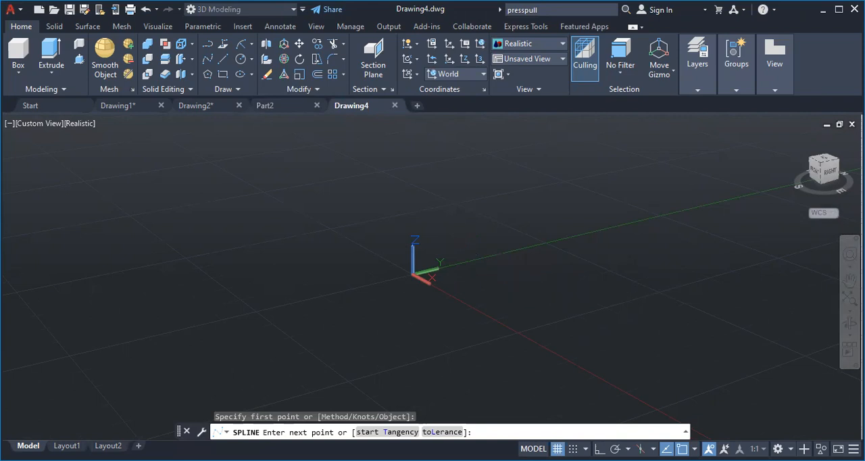
{"action": "key", "text": "Escape"}
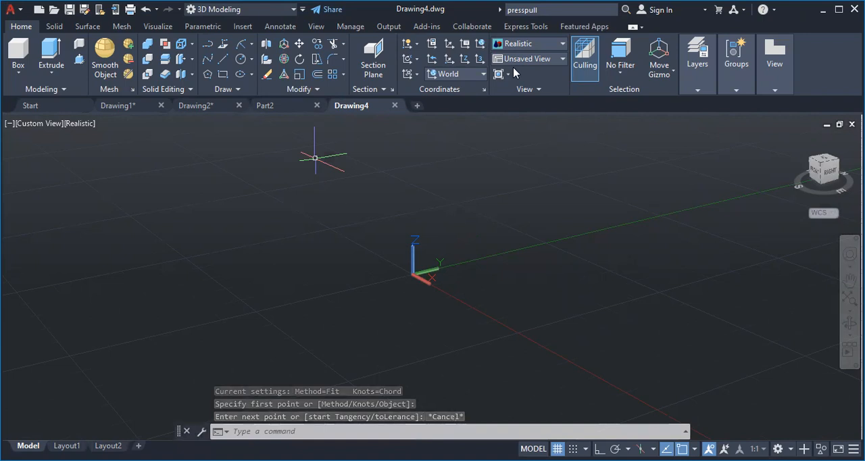
Bring up the Drawing1 drawing and change the workspace to Drafting & Annotation
{"action": "left_click", "coordinate": [240, 9]}
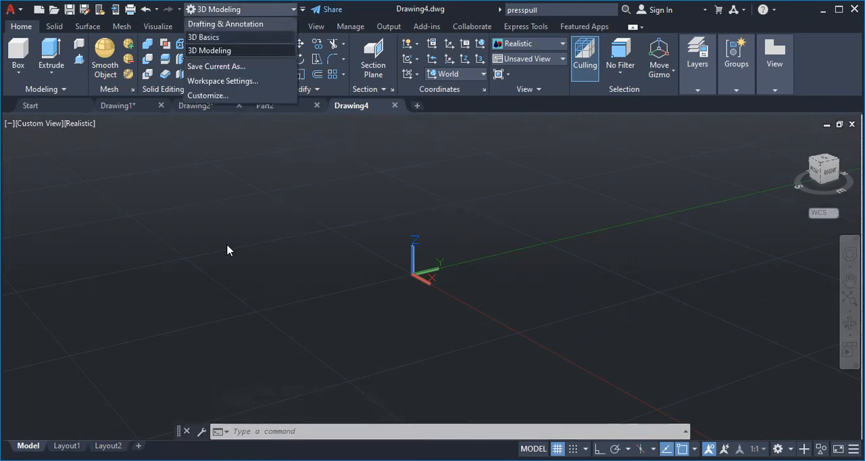
{"action": "left_click", "coordinate": [228, 250]}
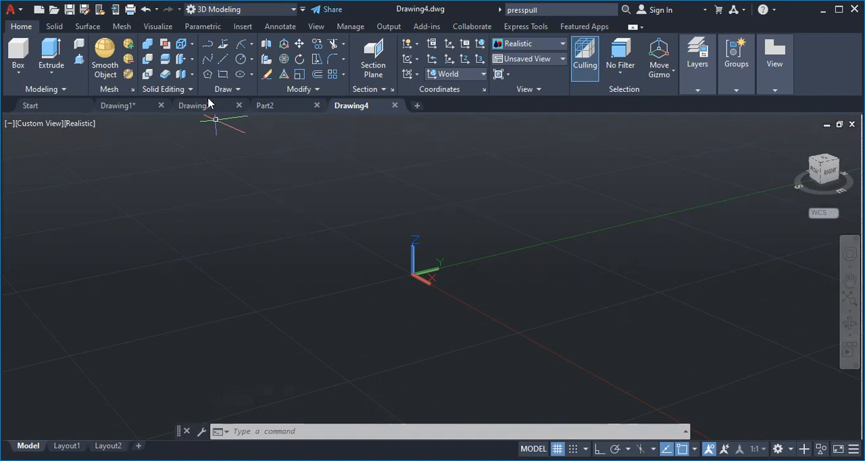
{"action": "left_click", "coordinate": [205, 109]}
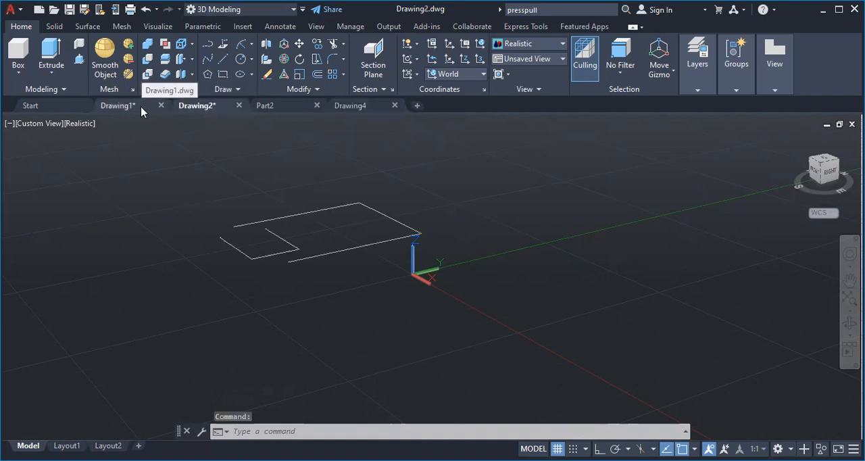
{"action": "left_click", "coordinate": [120, 106]}
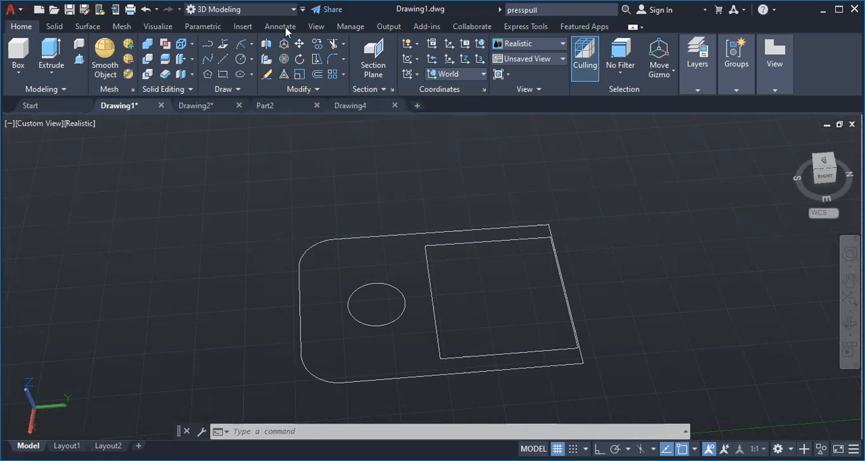
{"action": "left_click", "coordinate": [287, 9]}
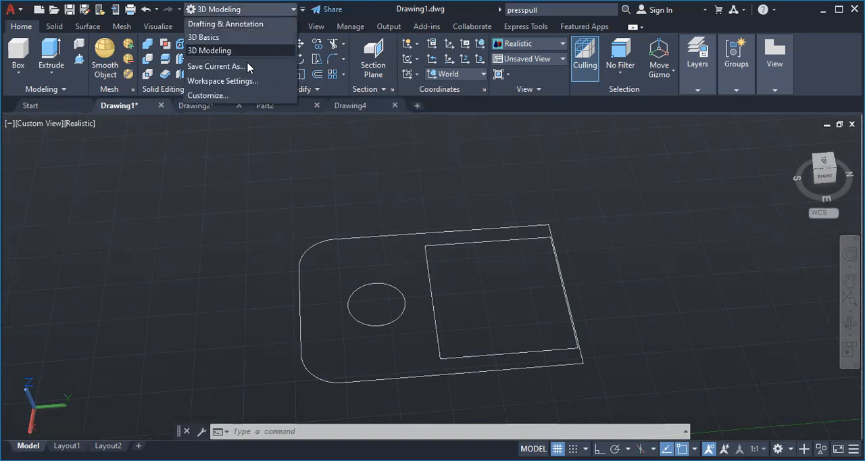
{"action": "left_click", "coordinate": [256, 24]}
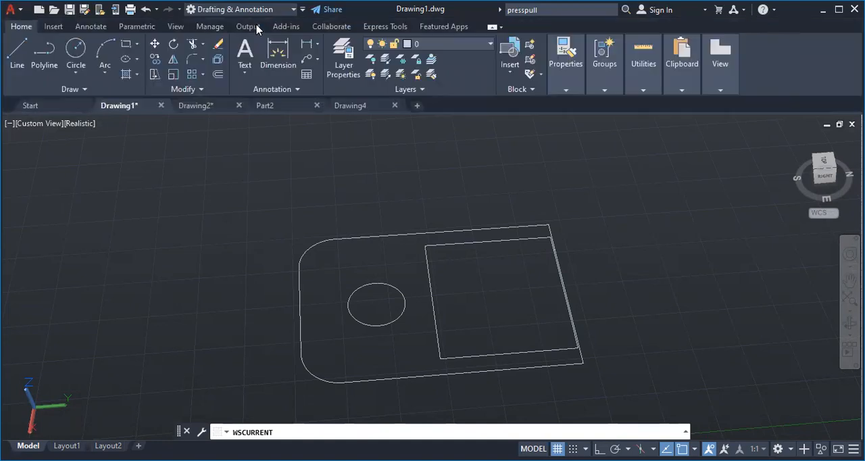
Close the extra blank drawing after adding it, and show Drawing4 in the top view
{"action": "left_click", "coordinate": [417, 106]}
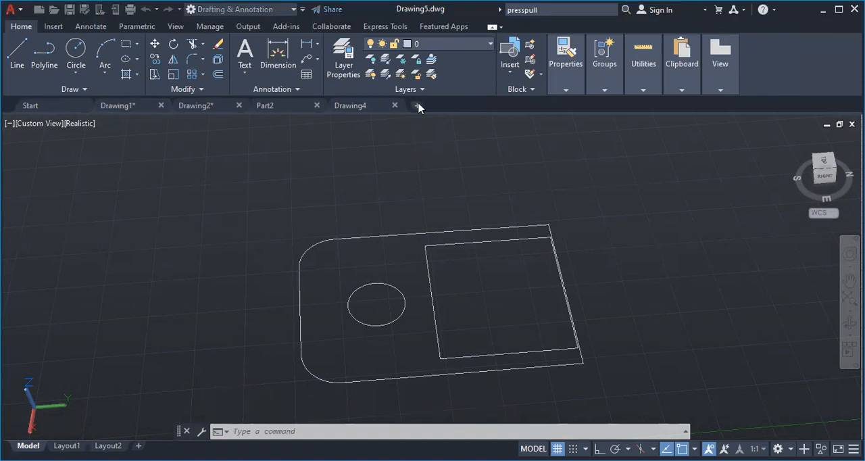
{"action": "left_click", "coordinate": [378, 110]}
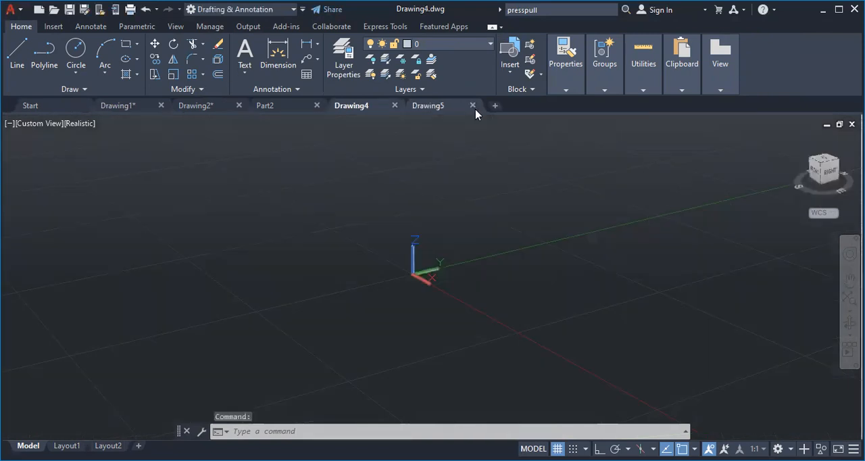
{"action": "left_click", "coordinate": [473, 106]}
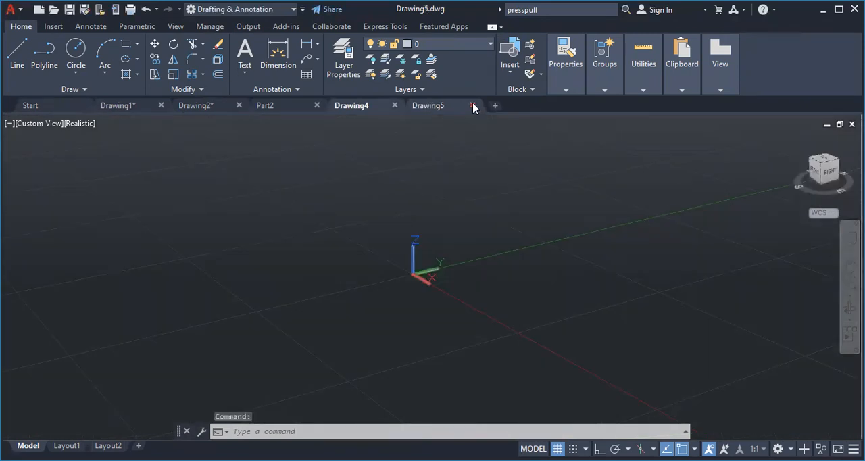
{"action": "left_click", "coordinate": [473, 106]}
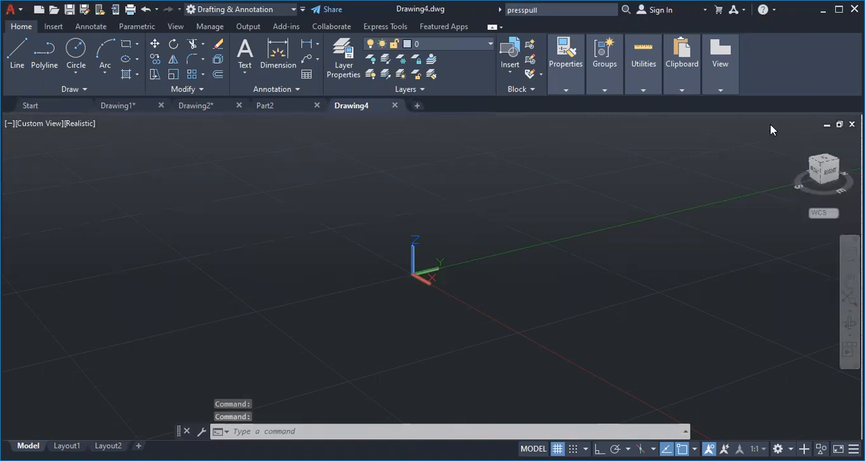
{"action": "left_click", "coordinate": [830, 165]}
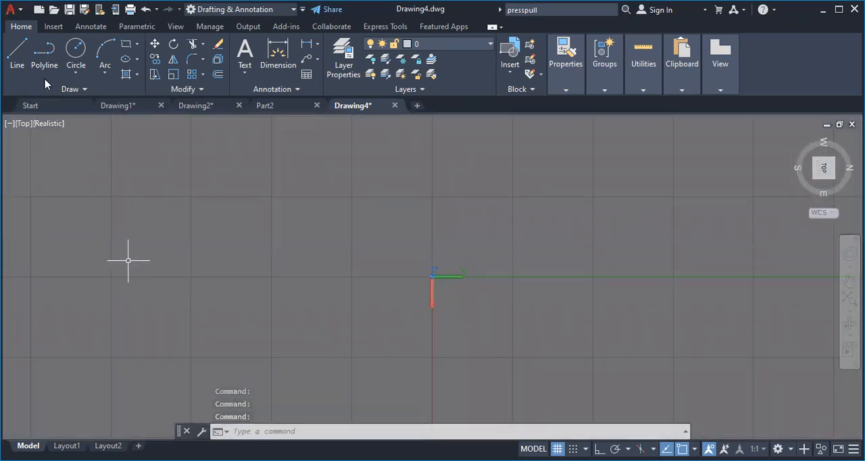
Draw a straight polyline segment 30 units long beside the origin, running along the positive X direction
{"action": "left_click", "coordinate": [32, 53]}
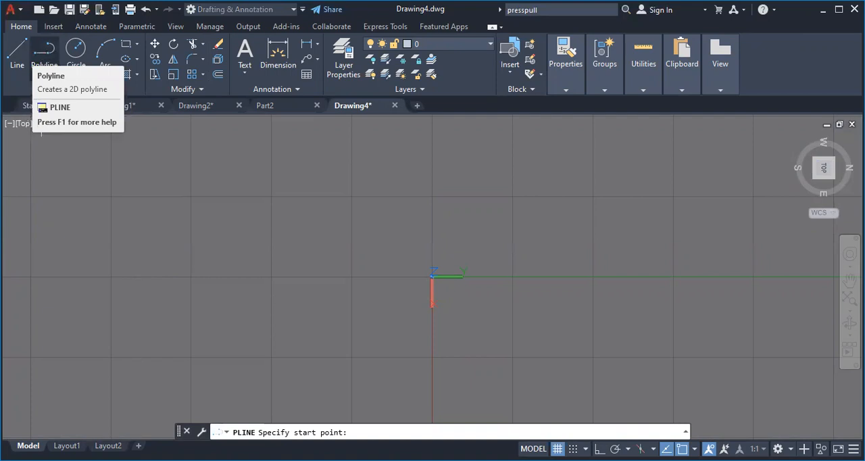
{"action": "left_click", "coordinate": [42, 55]}
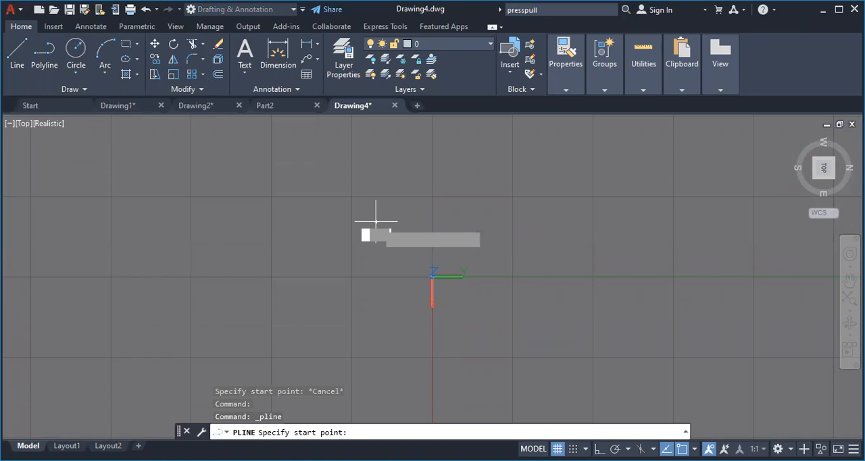
{"action": "left_click", "coordinate": [376, 220]}
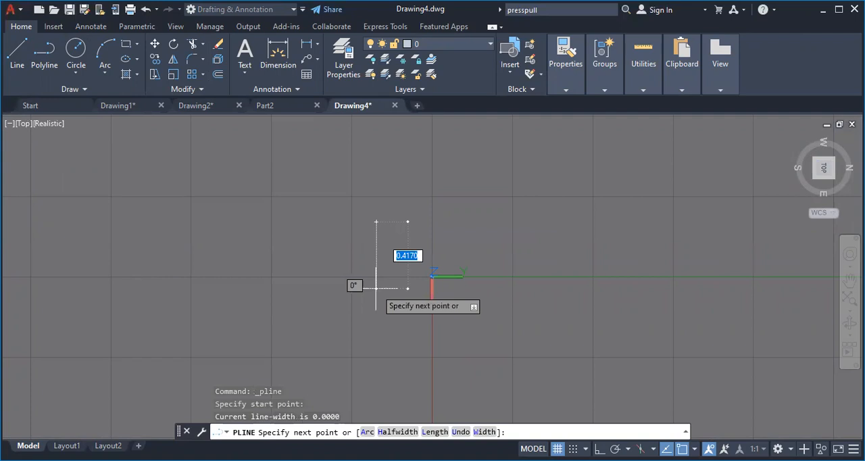
{"action": "type", "text": "30"}
{"action": "key", "text": "Return"}
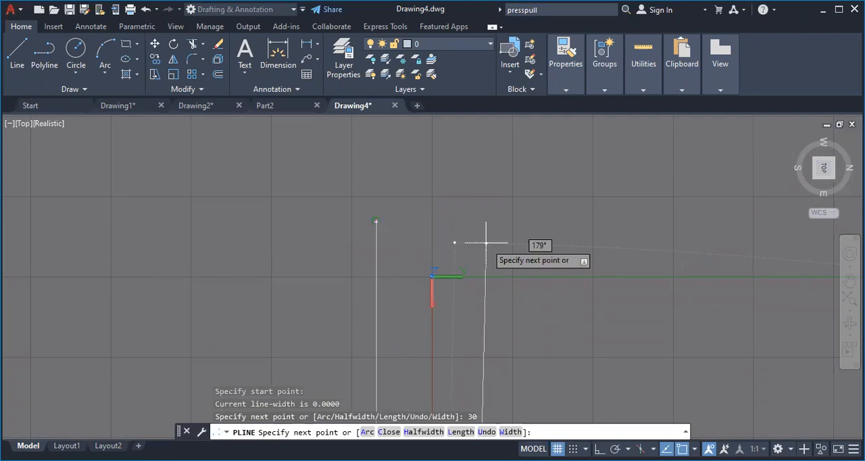
{"action": "key", "text": "Escape"}
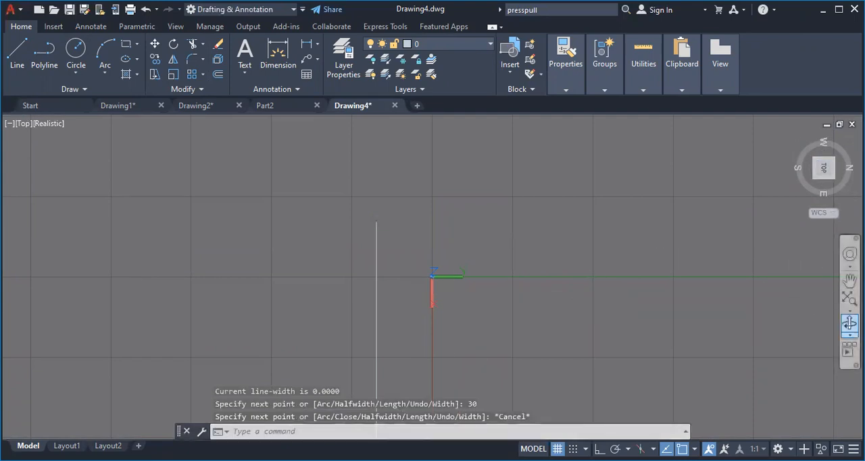
Remove the polyline segment beside the origin with the Trim command
{"action": "left_click", "coordinate": [850, 323]}
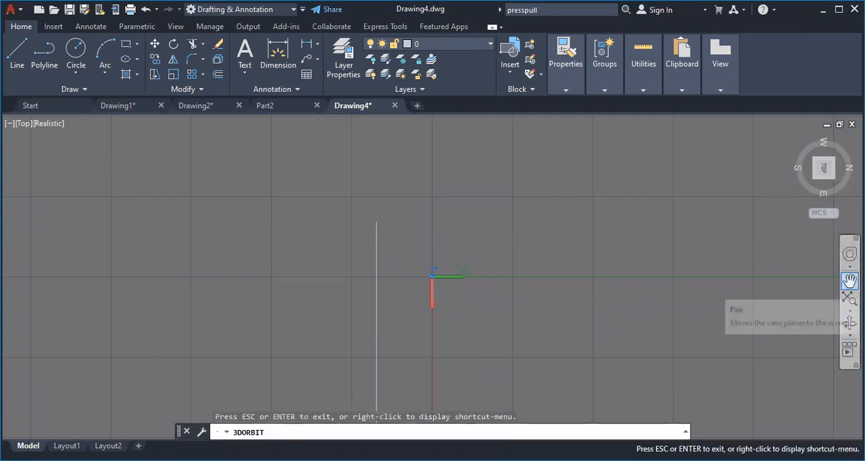
{"action": "left_click", "coordinate": [850, 279]}
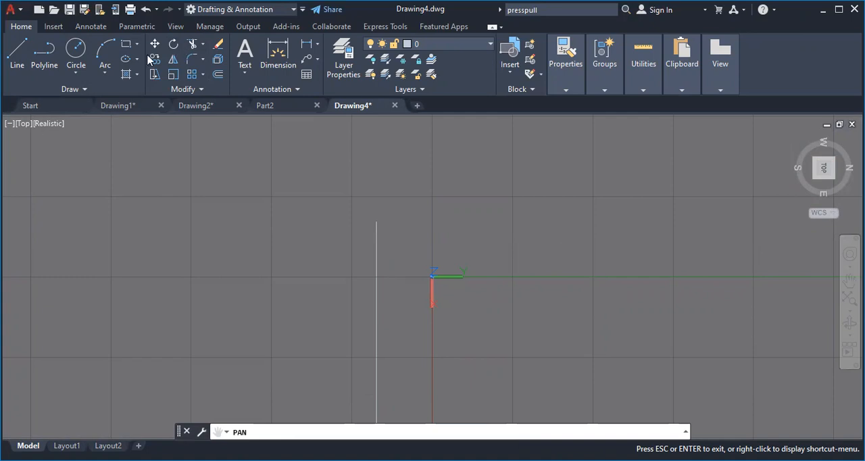
{"action": "left_click", "coordinate": [194, 44]}
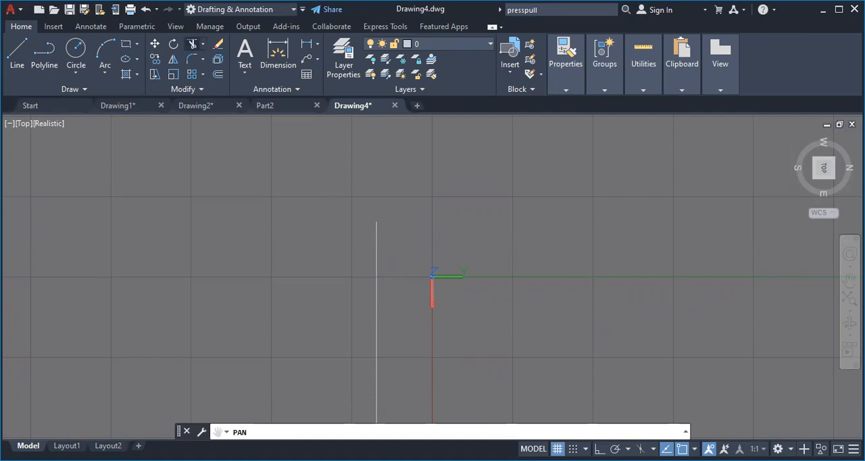
{"action": "left_click", "coordinate": [377, 273]}
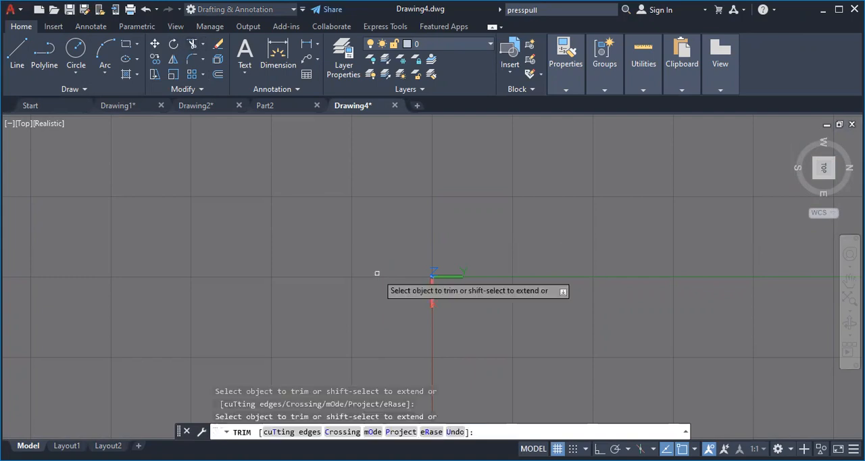
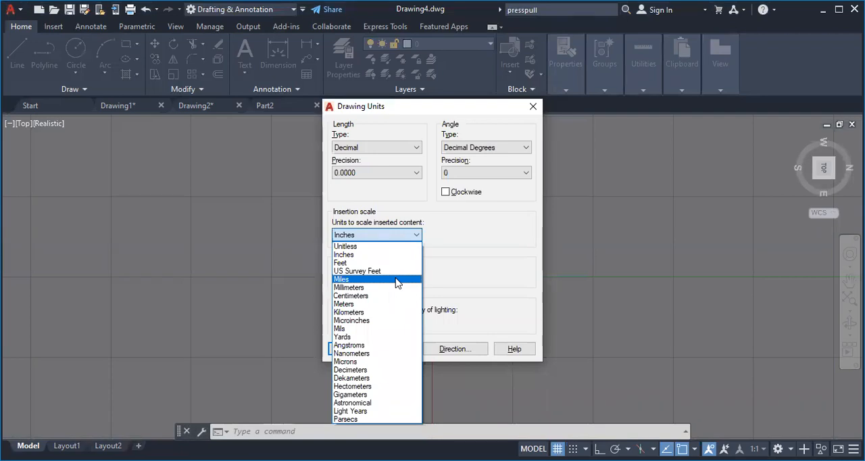
{"action": "left_click", "coordinate": [534, 107]}
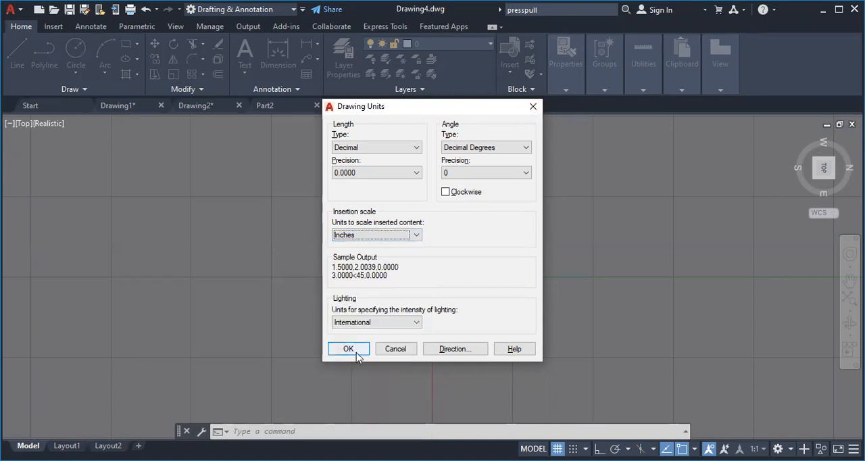
{"action": "mouse_move", "coordinate": [418, 239]}
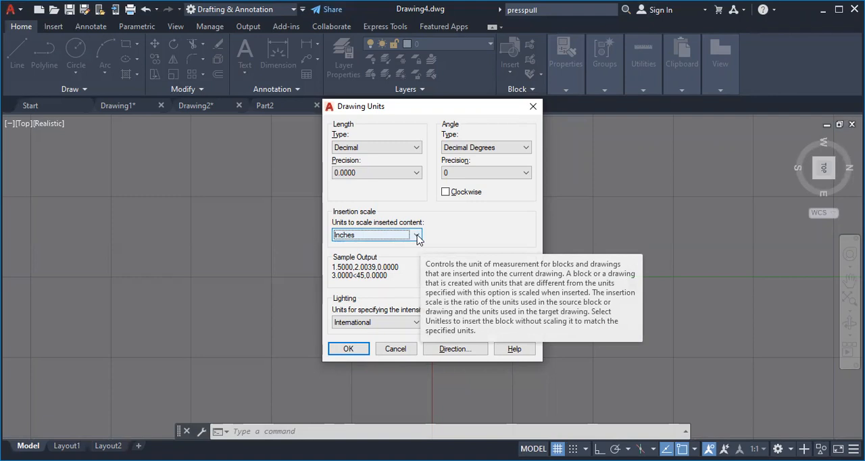
{"action": "left_click", "coordinate": [417, 235]}
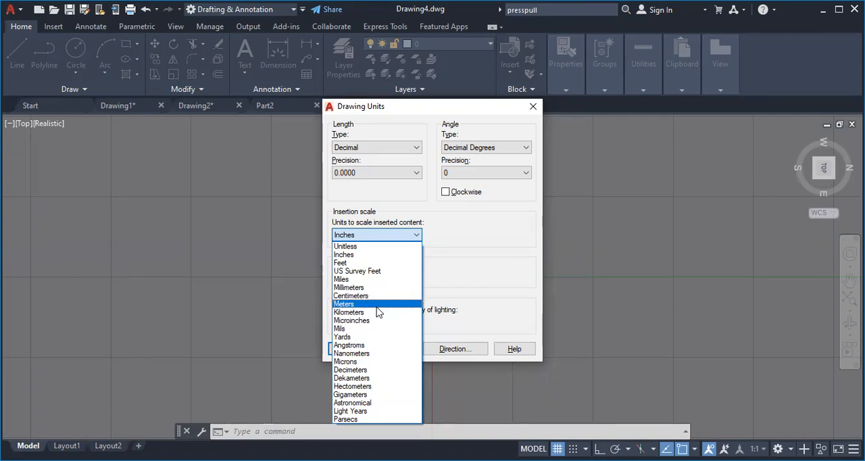
{"action": "left_click", "coordinate": [470, 289]}
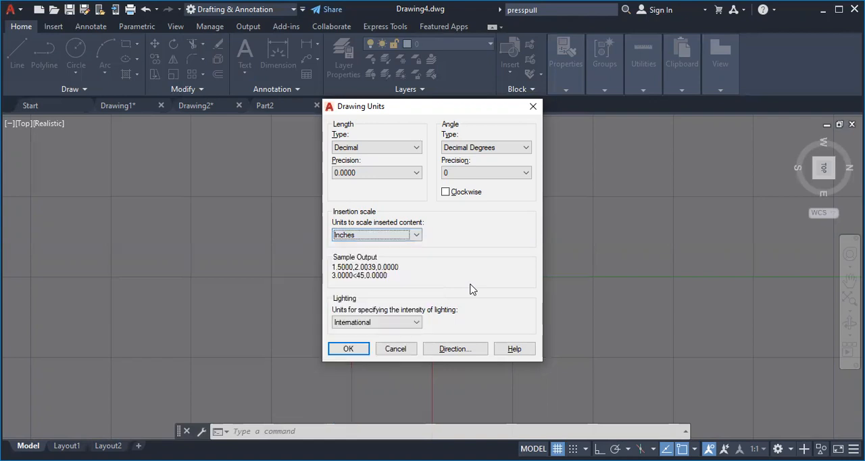
{"action": "left_click", "coordinate": [531, 106]}
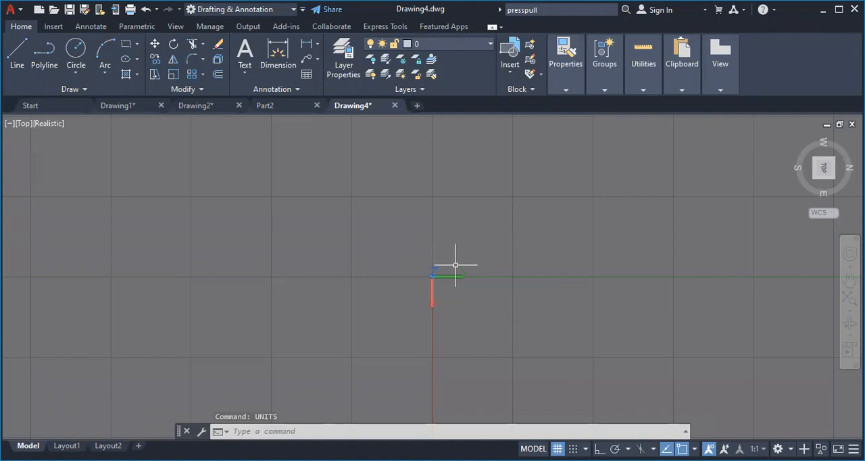
Try to reset the model space limits, specifying 0,0 as the lower-left corner
{"action": "type", "text": "LIMIT"}
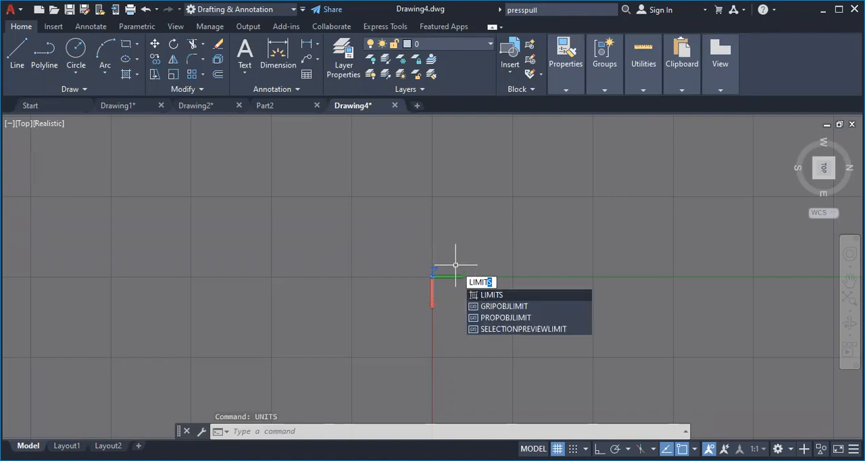
{"action": "left_click", "coordinate": [484, 294]}
{"action": "key", "text": "Return"}
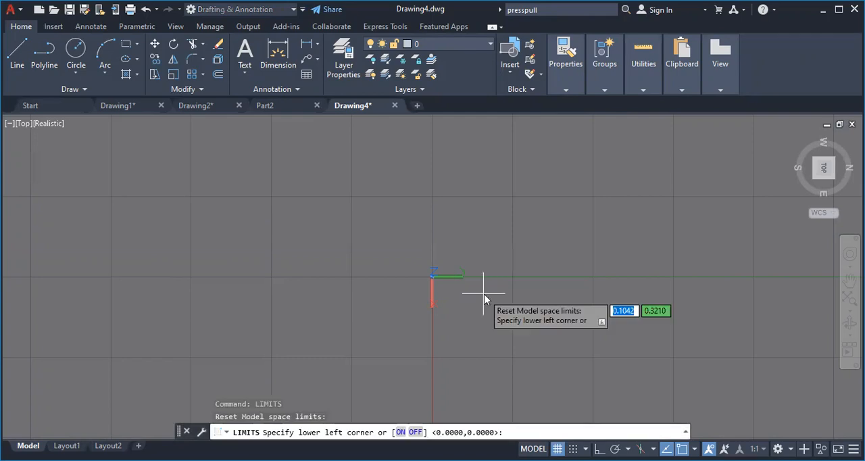
{"action": "type", "text": "0"}
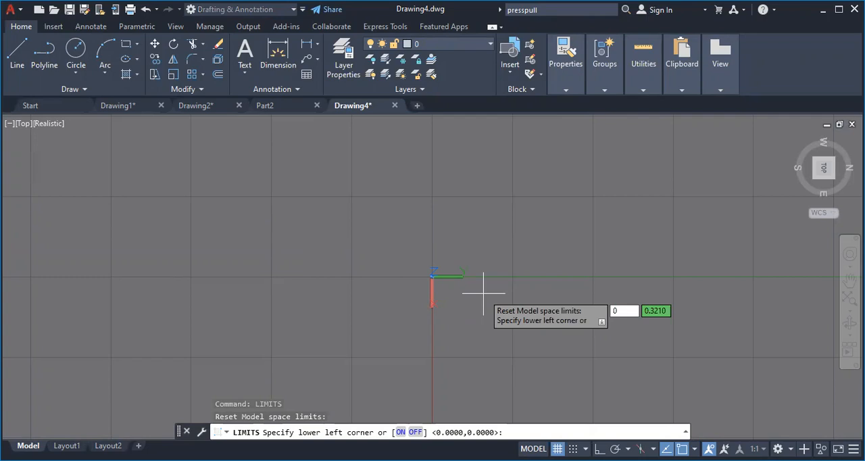
{"action": "key", "text": "Tab"}
{"action": "type", "text": "0"}
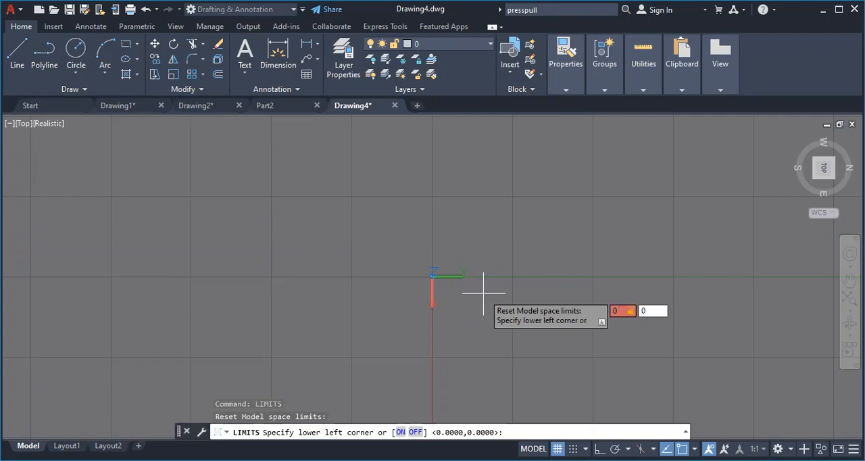
{"action": "key", "text": "Return"}
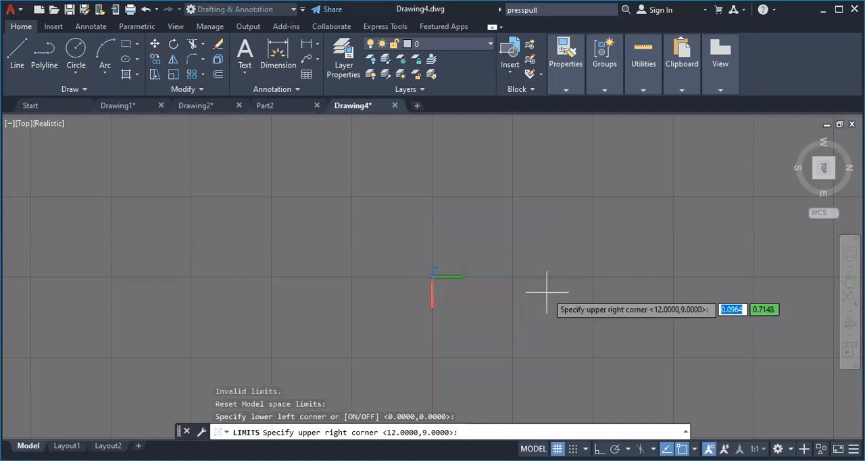
{"action": "key", "text": "Escape"}
{"action": "left_click", "coordinate": [102, 50]}
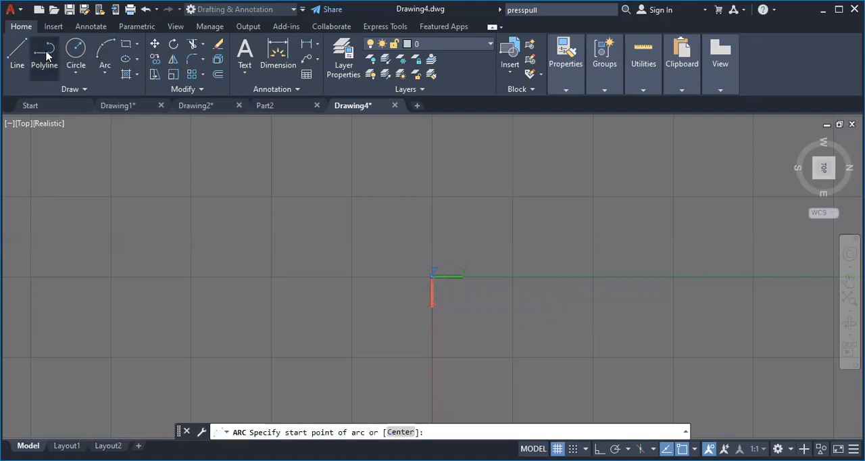
{"action": "left_click", "coordinate": [46, 55]}
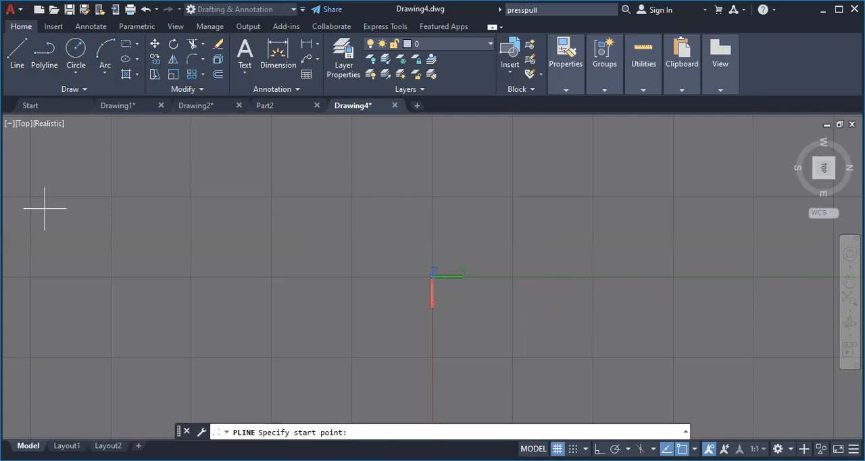
{"action": "left_click", "coordinate": [321, 237]}
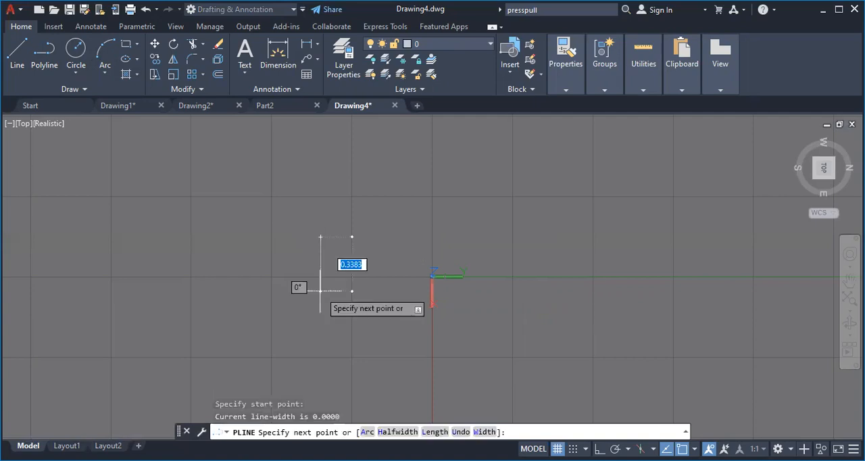
{"action": "key", "text": "Escape"}
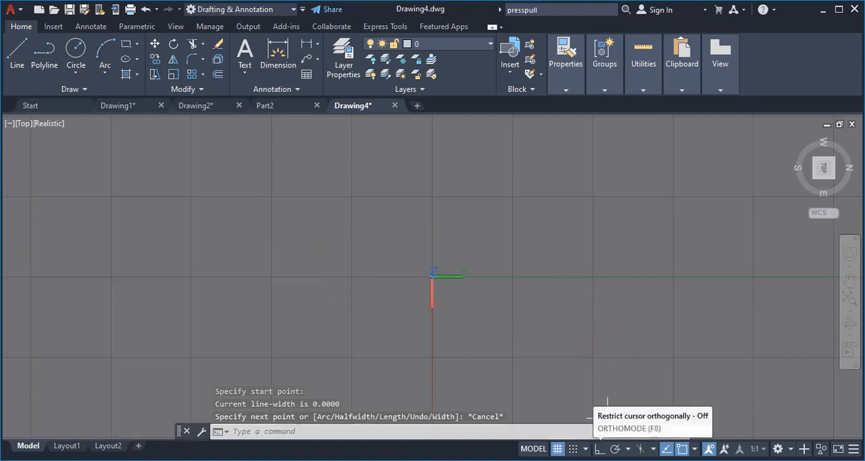
Turn on Ortho mode to restrict the cursor to orthogonal directions
{"action": "key", "text": "F8"}
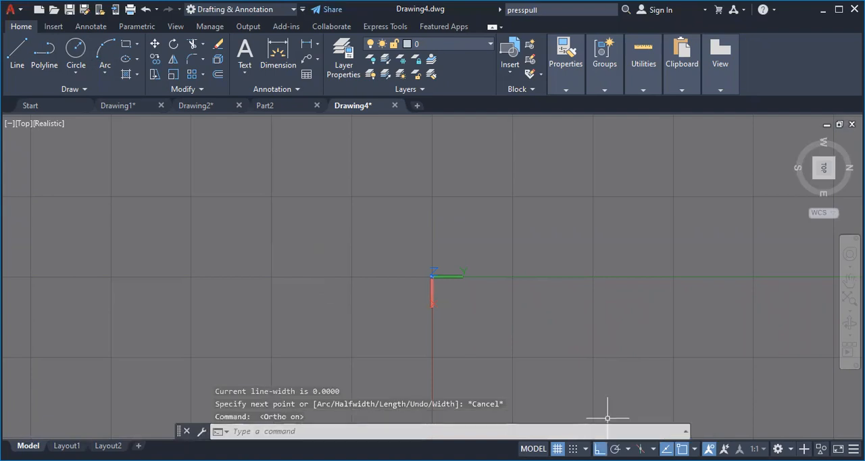
{"action": "left_click", "coordinate": [297, 234]}
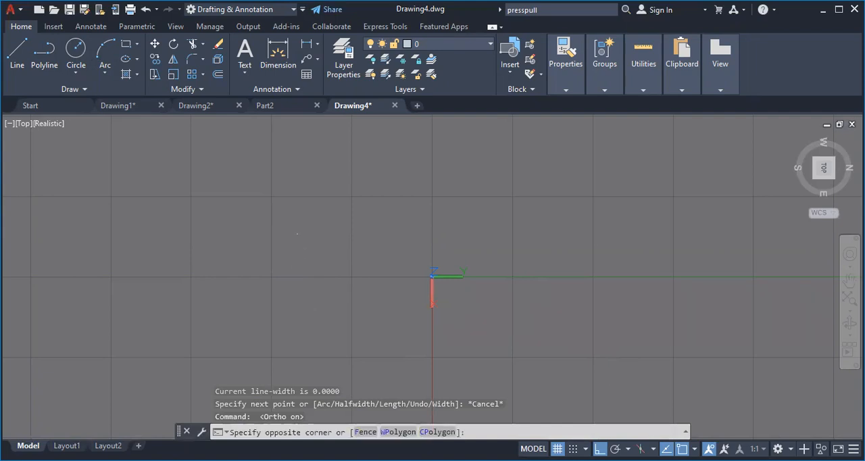
{"action": "left_click", "coordinate": [297, 233]}
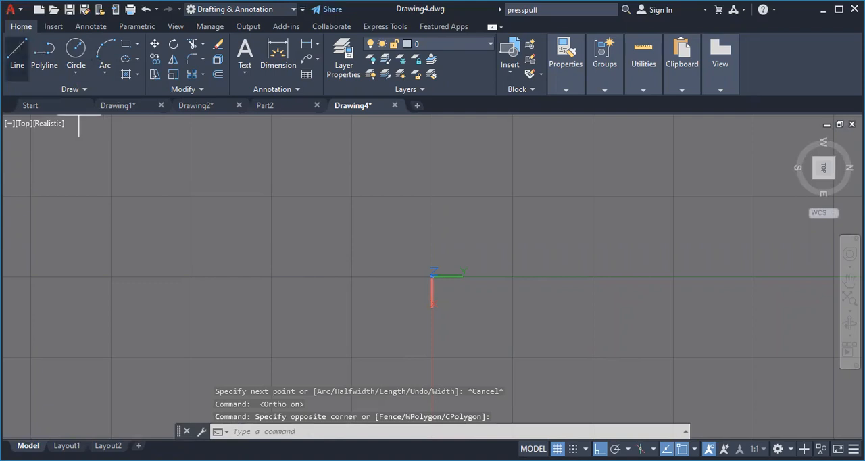
{"action": "left_click", "coordinate": [226, 152]}
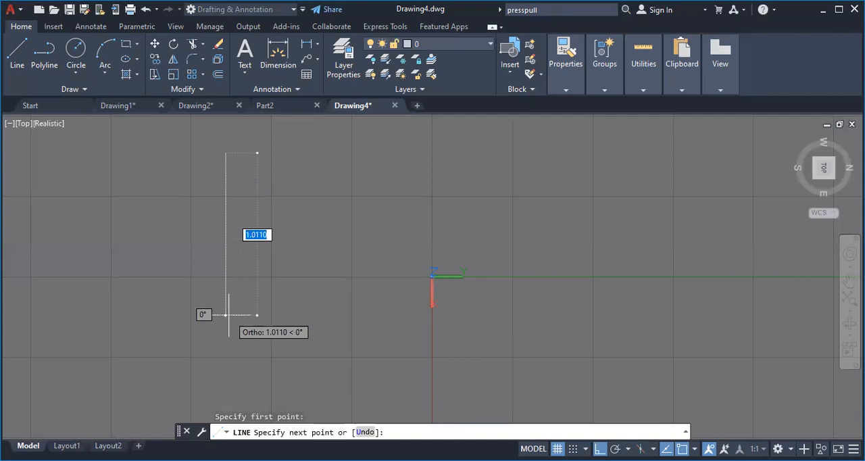
{"action": "key", "text": "Escape"}
{"action": "left_click", "coordinate": [519, 223]}
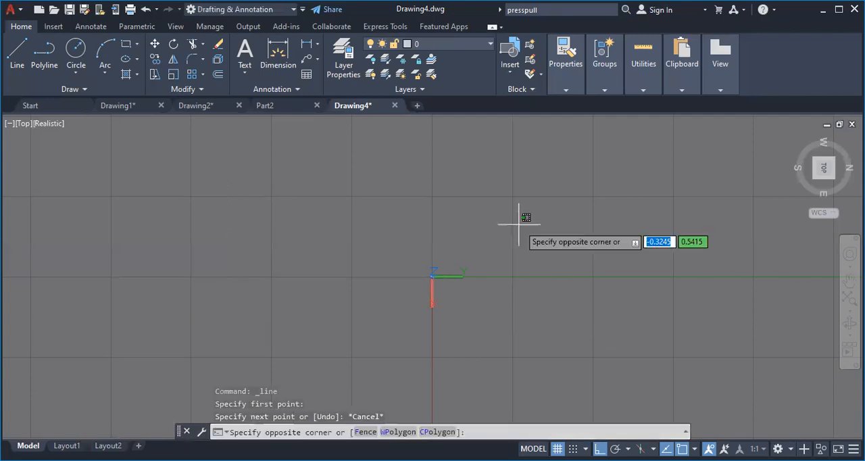
{"action": "type", "text": "units"}
{"action": "key", "text": "BackSpace"}
{"action": "key", "text": "BackSpace"}
{"action": "key", "text": "BackSpace"}
{"action": "key", "text": "BackSpace"}
{"action": "key", "text": "BackSpace"}
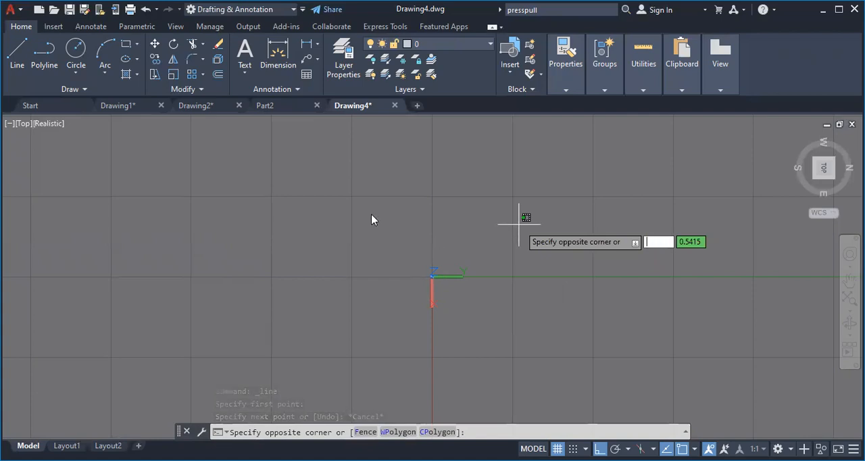
{"action": "left_click", "coordinate": [347, 197]}
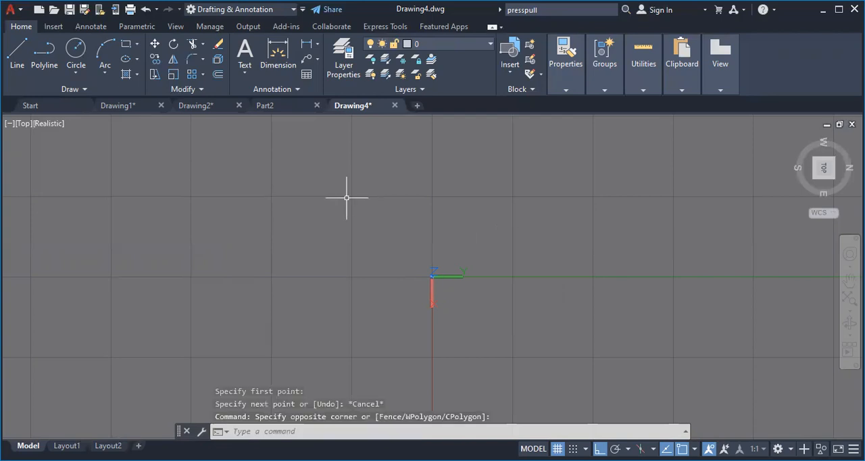
Set the drawing units' insertion scale to Millimeters
{"action": "type", "text": "UNI"}
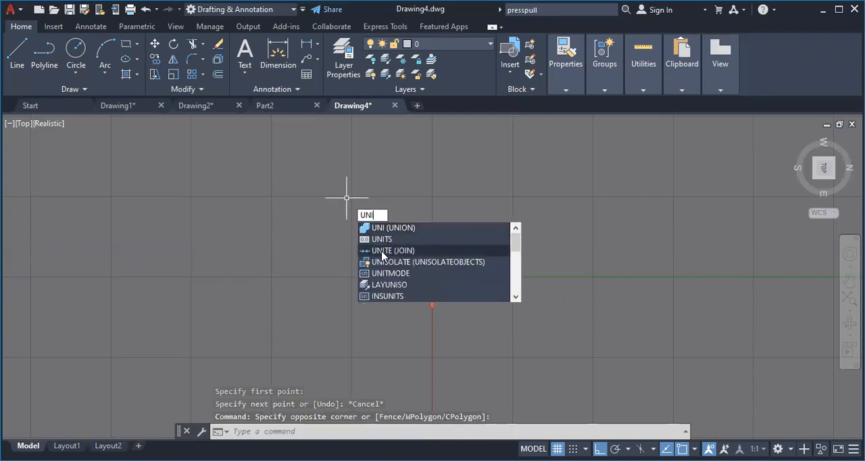
{"action": "left_click", "coordinate": [377, 240]}
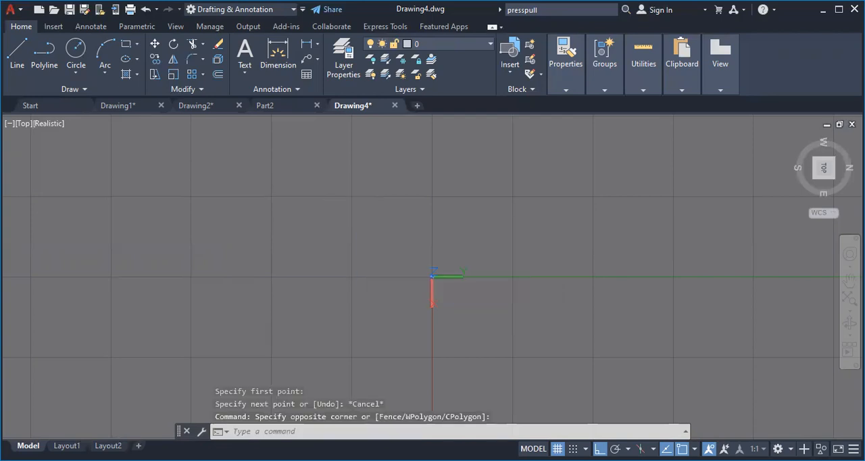
{"action": "left_click", "coordinate": [396, 237]}
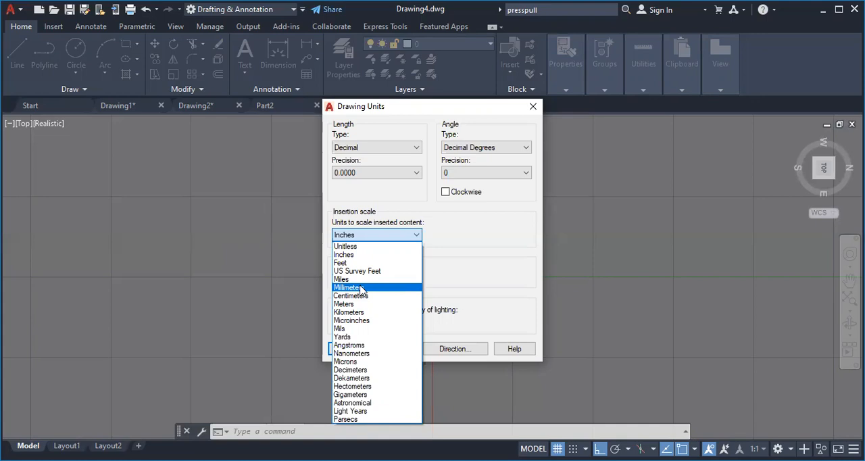
{"action": "left_click", "coordinate": [361, 287]}
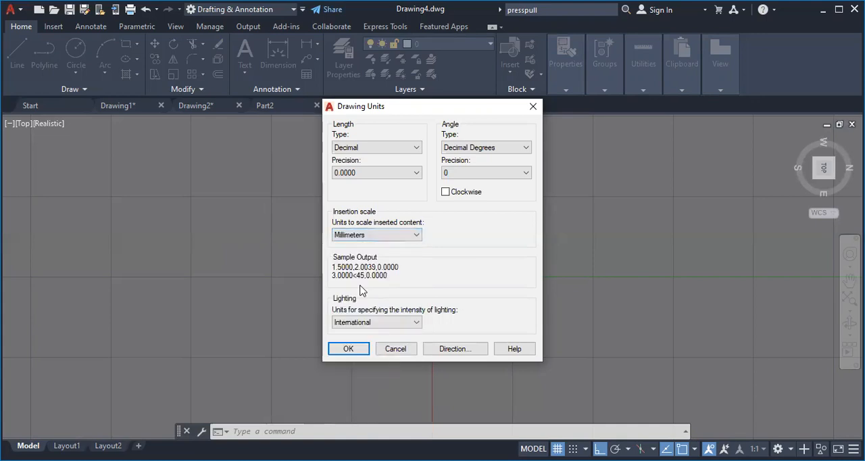
{"action": "left_click", "coordinate": [347, 349]}
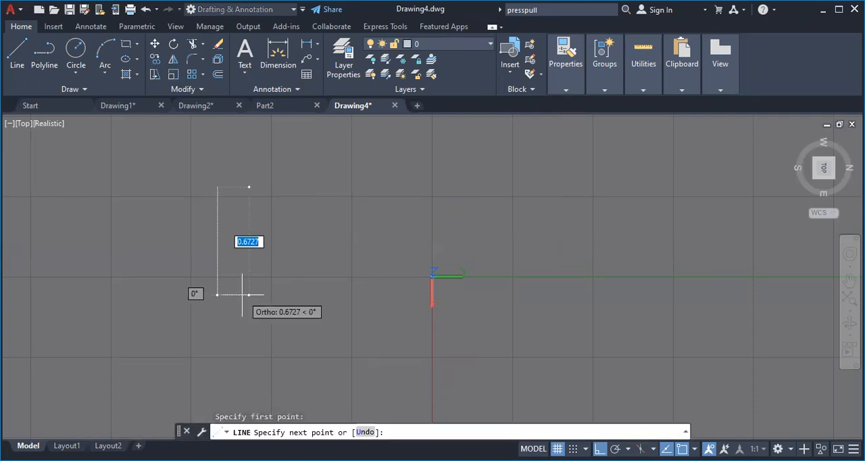
Draw a line 50 units long in the positive X direction and another 70 units long in the positive Y direction from its start point
{"action": "type", "text": "50"}
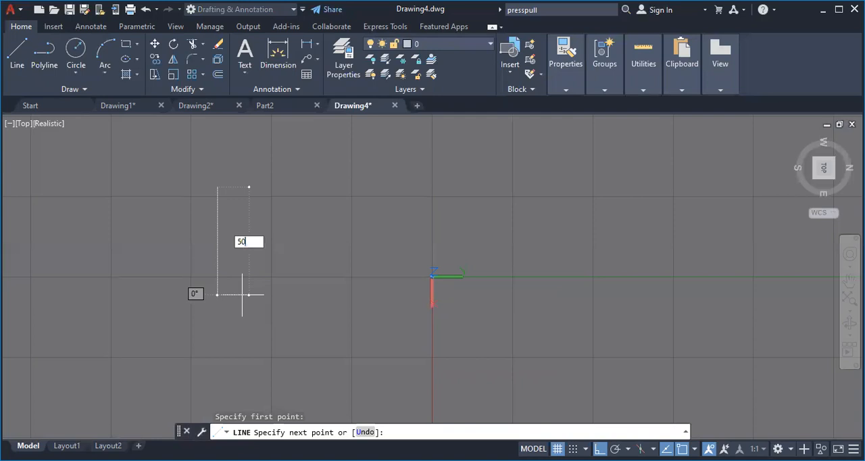
{"action": "key", "text": "Return"}
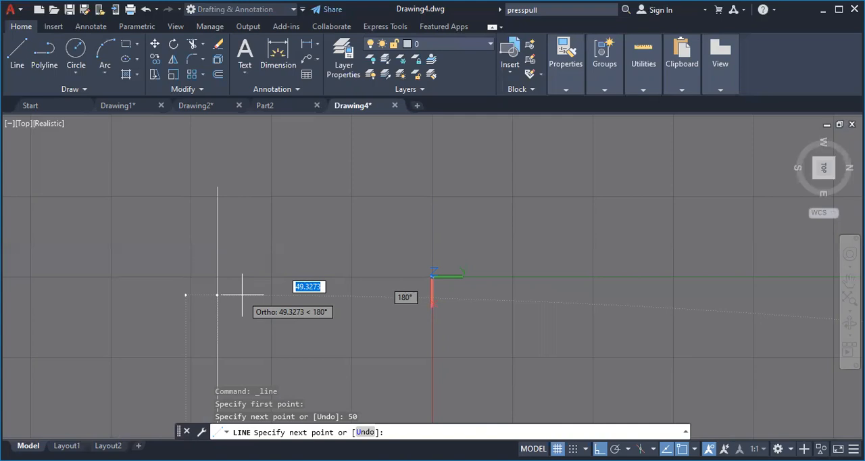
{"action": "left_click", "coordinate": [528, 186]}
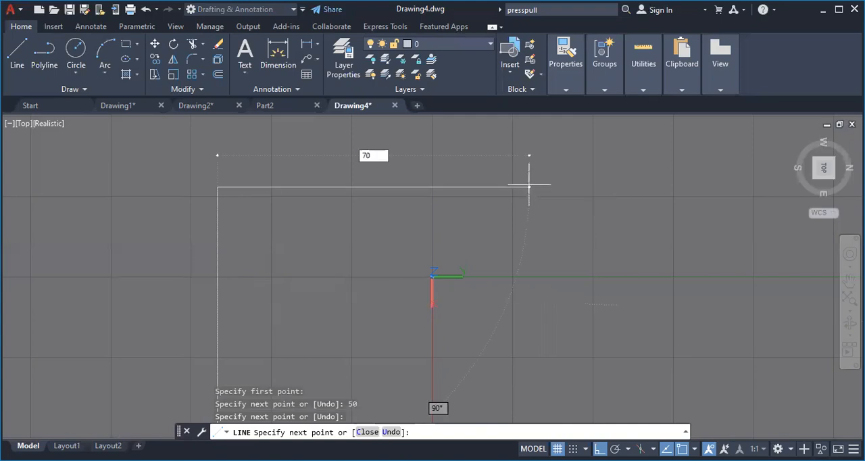
{"action": "type", "text": "70"}
{"action": "key", "text": "Return"}
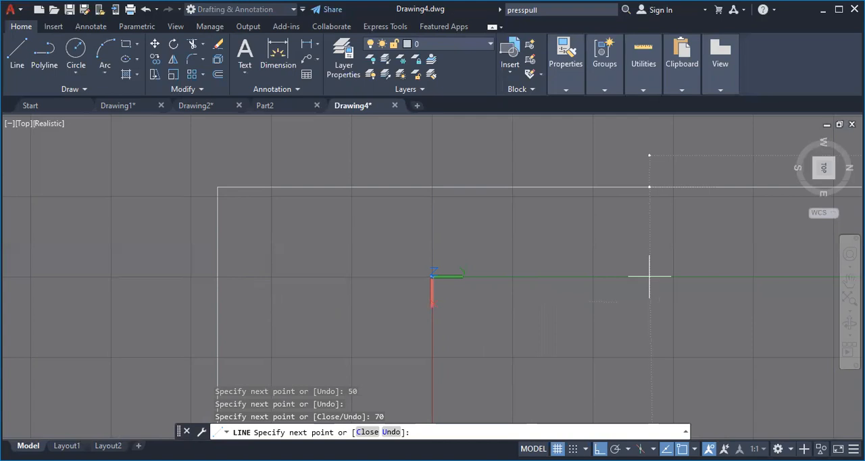
{"action": "key", "text": "Escape"}
{"action": "key", "text": "Escape"}
{"action": "key", "text": "Escape"}
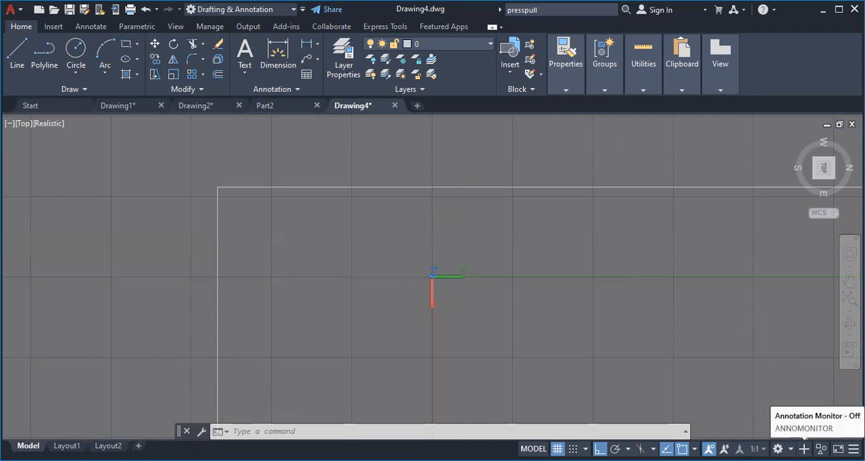
{"action": "left_click", "coordinate": [803, 449]}
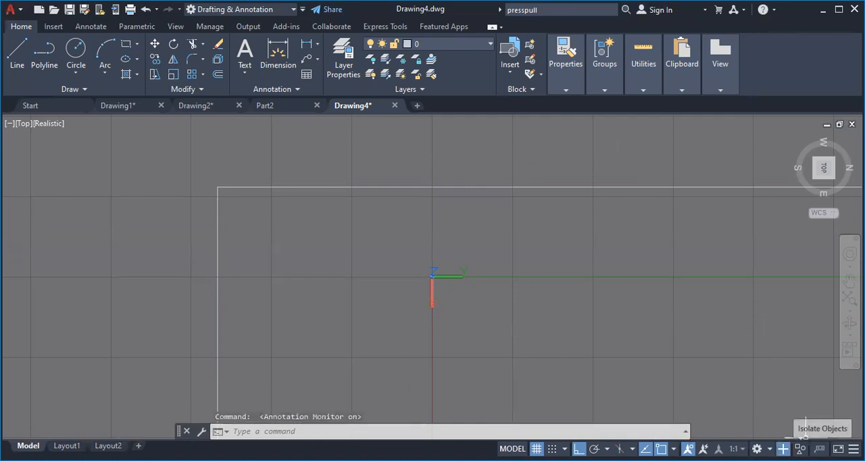
{"action": "left_click", "coordinate": [800, 448]}
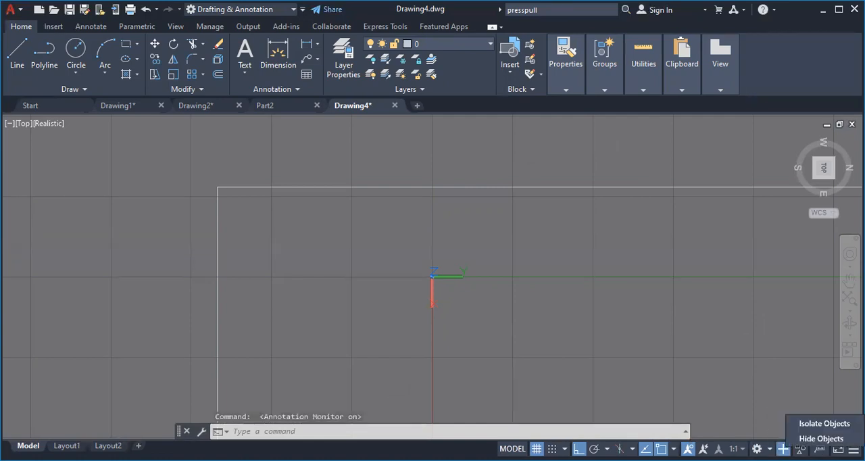
{"action": "left_click", "coordinate": [800, 448]}
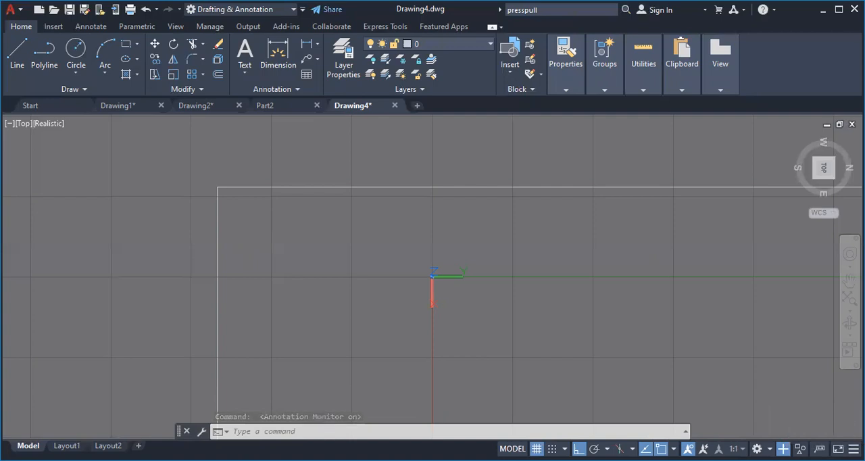
{"action": "left_click", "coordinate": [783, 449]}
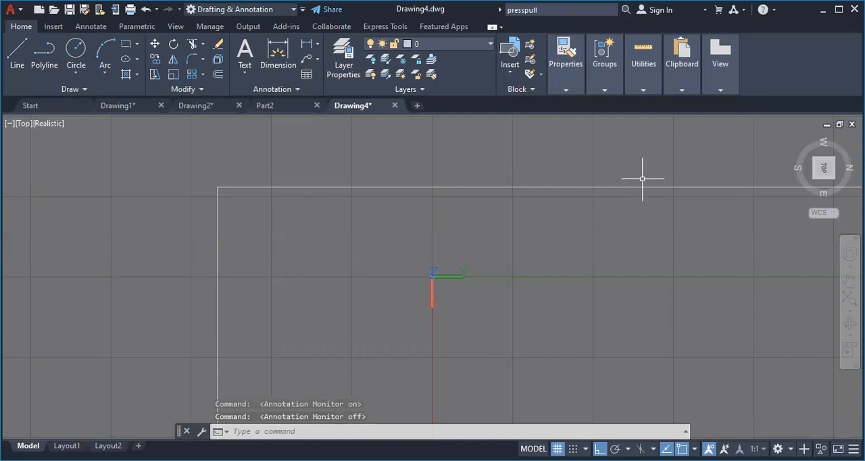
Undo the drawn lines and the preceding units change in Drawing4
{"action": "key", "text": "ctrl+z"}
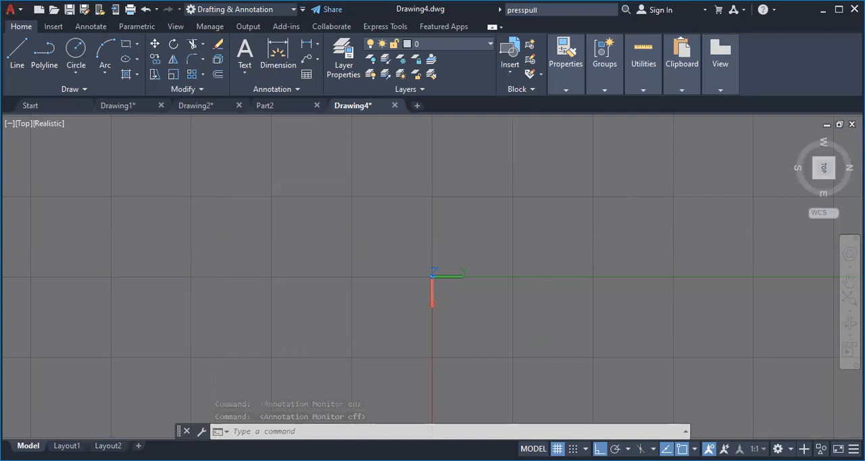
{"action": "key", "text": "ctrl+z"}
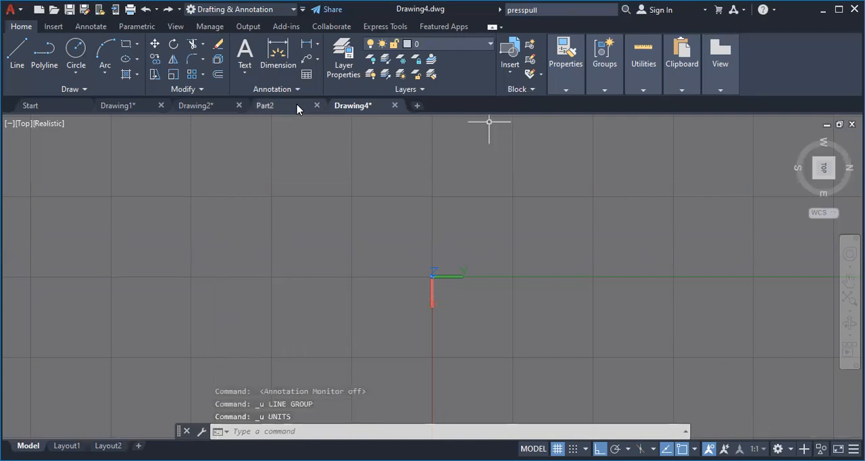
{"action": "left_click", "coordinate": [192, 106]}
{"action": "left_click", "coordinate": [142, 109]}
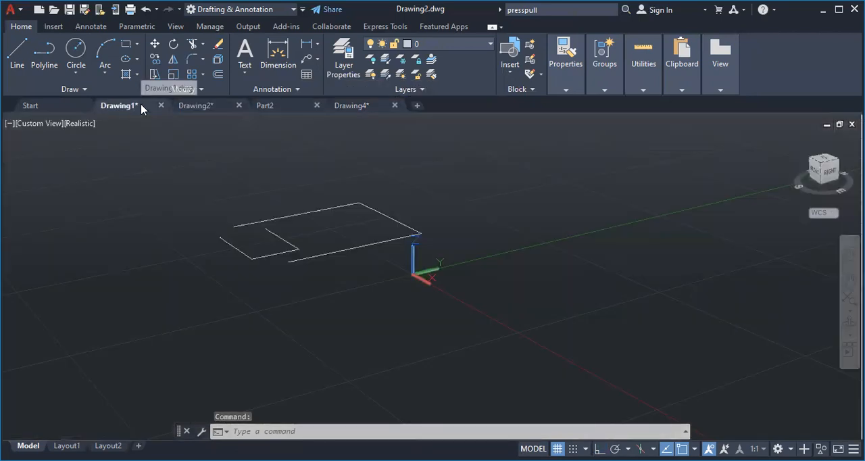
{"action": "left_click", "coordinate": [186, 108]}
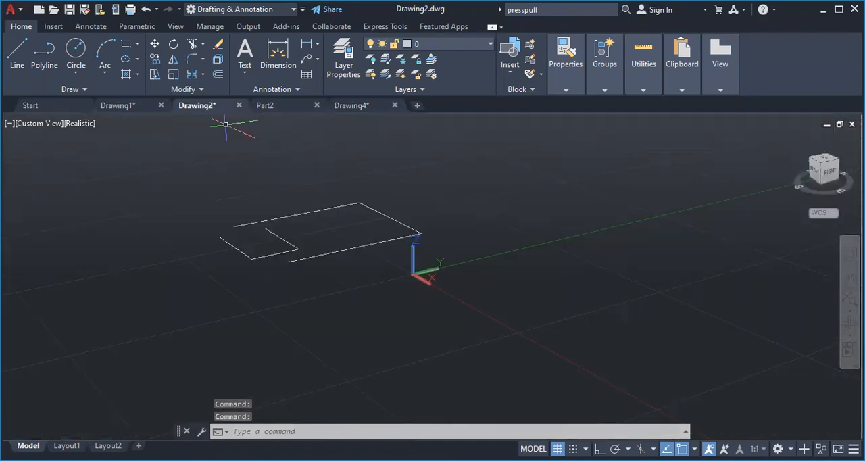
{"action": "left_click", "coordinate": [260, 10]}
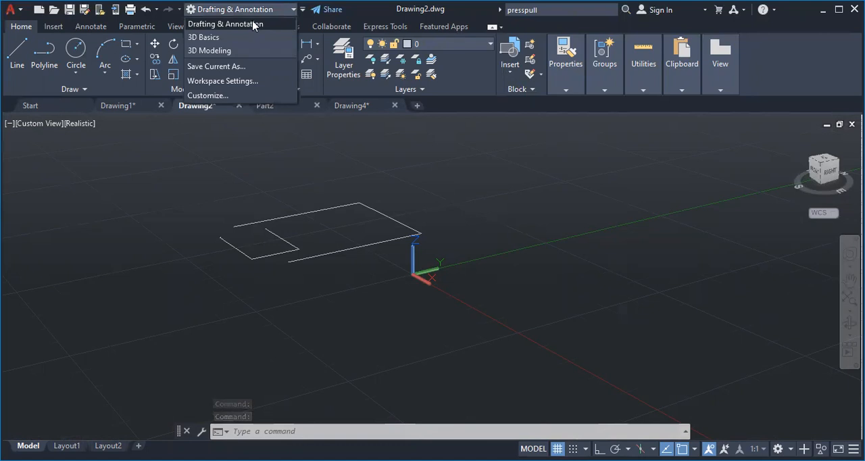
{"action": "left_click", "coordinate": [259, 24]}
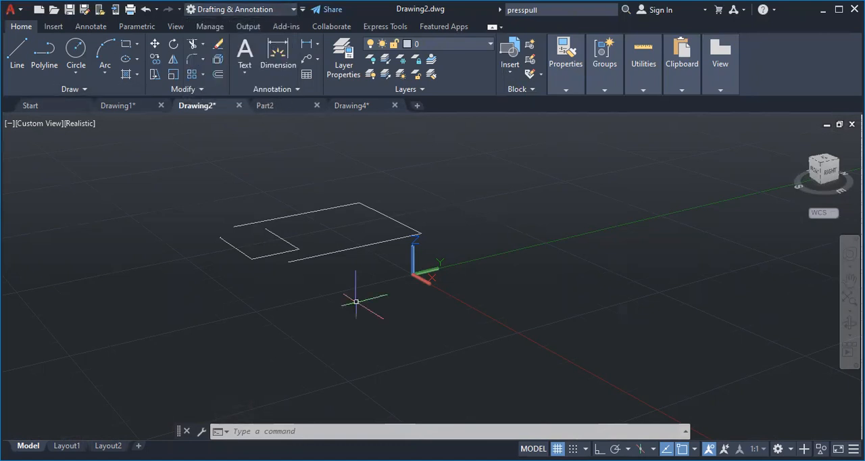
{"action": "left_click", "coordinate": [363, 108]}
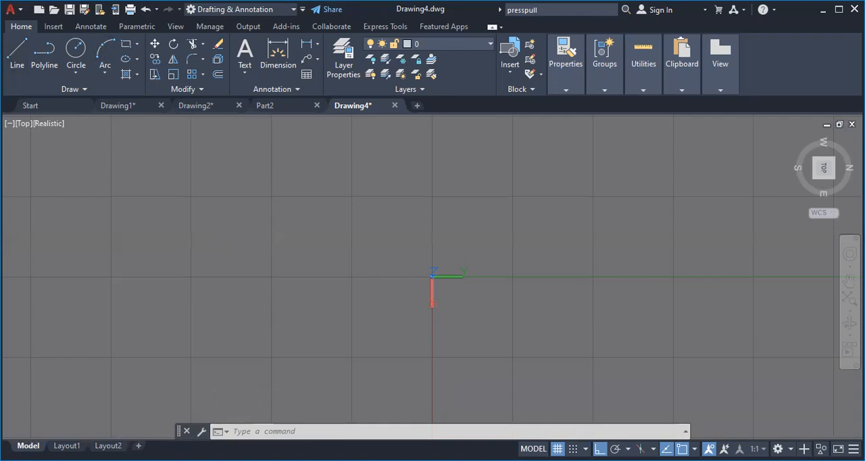
{"action": "left_click", "coordinate": [17, 54]}
{"action": "left_click", "coordinate": [196, 182]}
{"action": "key", "text": "Escape"}
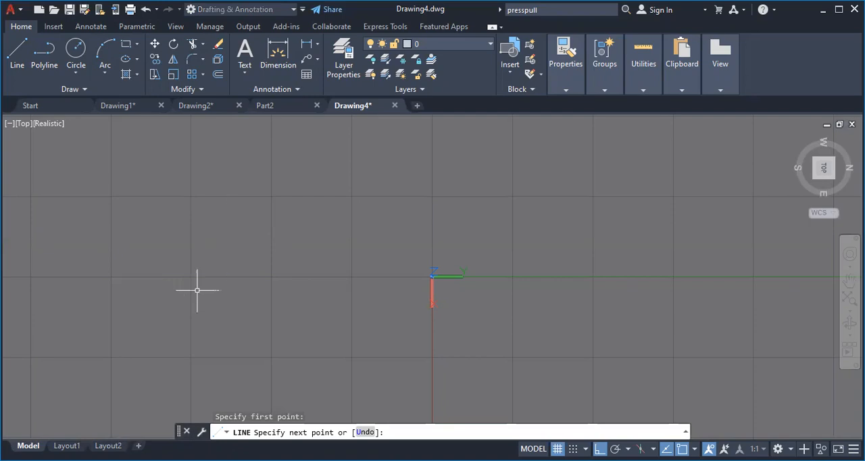
Switch to Drawing2 and set its view to Top
{"action": "left_click", "coordinate": [194, 106]}
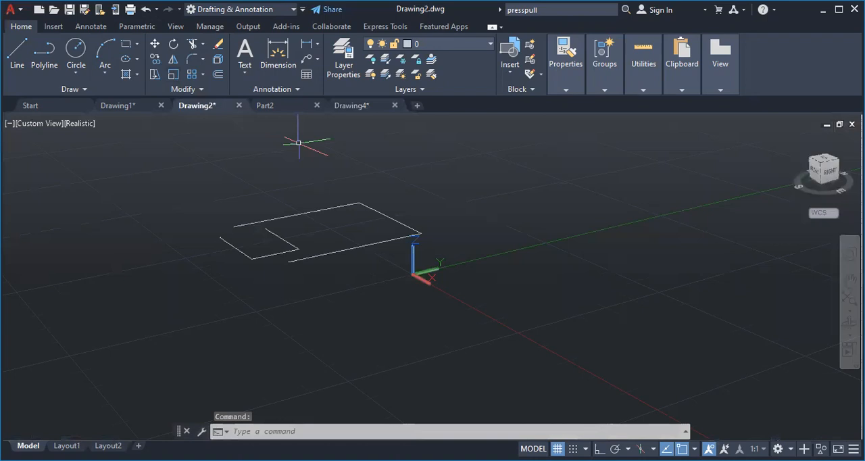
{"action": "left_click", "coordinate": [513, 191]}
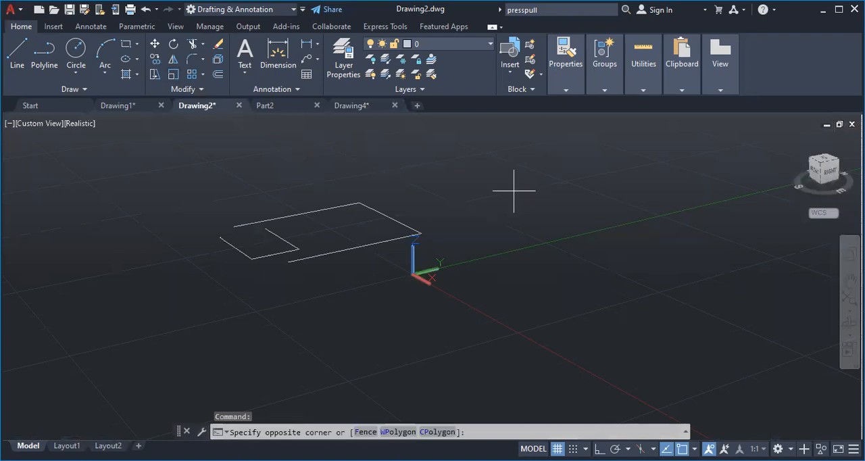
{"action": "left_click", "coordinate": [514, 191]}
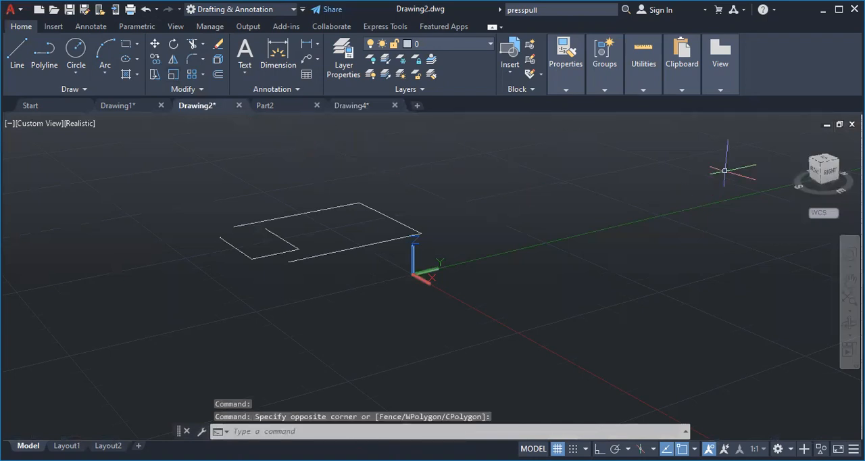
{"action": "left_click", "coordinate": [825, 160]}
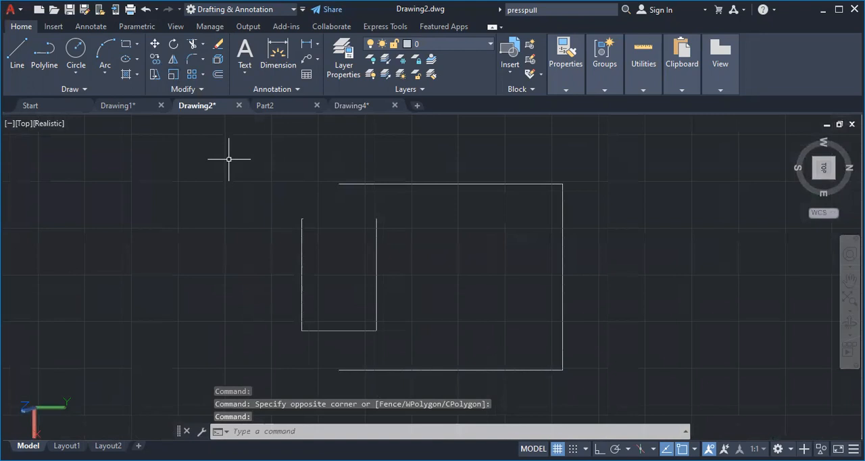
Remove all lines of the two open profiles in Drawing2 with the Trim command
{"action": "left_click", "coordinate": [193, 45]}
{"action": "mouse_move", "coordinate": [473, 162]}
{"action": "left_mouse_down"}
{"action": "mouse_move", "coordinate": [419, 343]}
{"action": "mouse_move", "coordinate": [590, 285]}
{"action": "mouse_move", "coordinate": [498, 280]}
{"action": "mouse_move", "coordinate": [178, 319]}
{"action": "mouse_move", "coordinate": [425, 303]}
{"action": "mouse_move", "coordinate": [525, 361]}
{"action": "mouse_move", "coordinate": [534, 375]}
{"action": "left_mouse_up"}
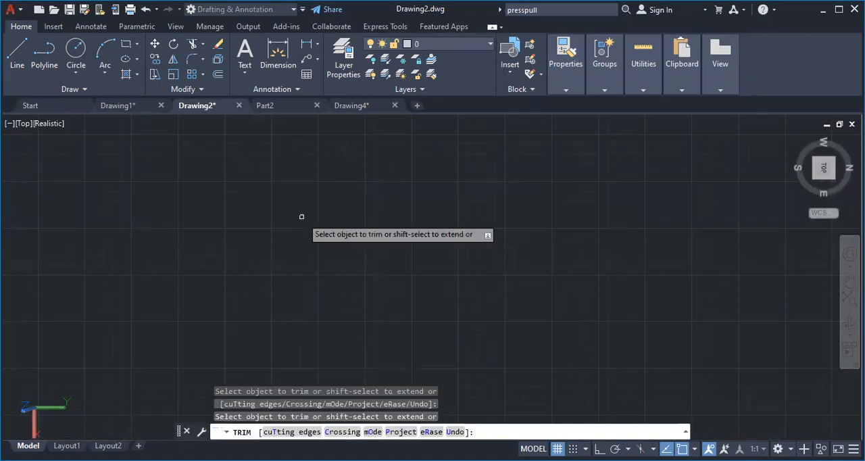
{"action": "left_click", "coordinate": [24, 49]}
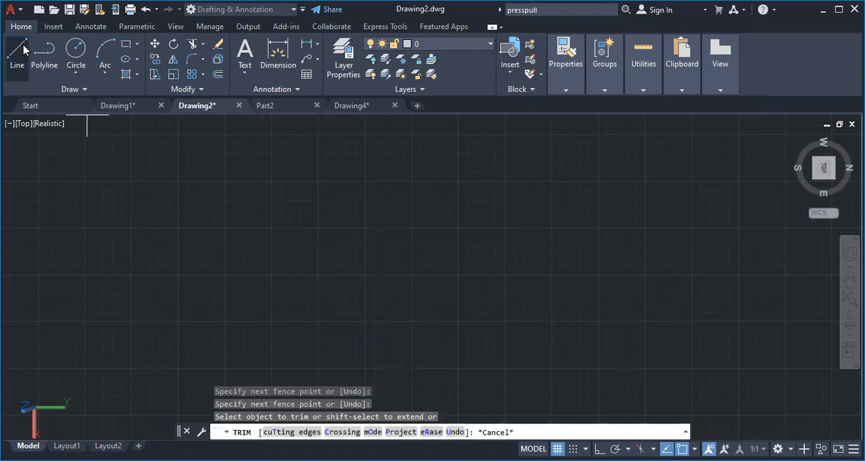
{"action": "left_click", "coordinate": [44, 53]}
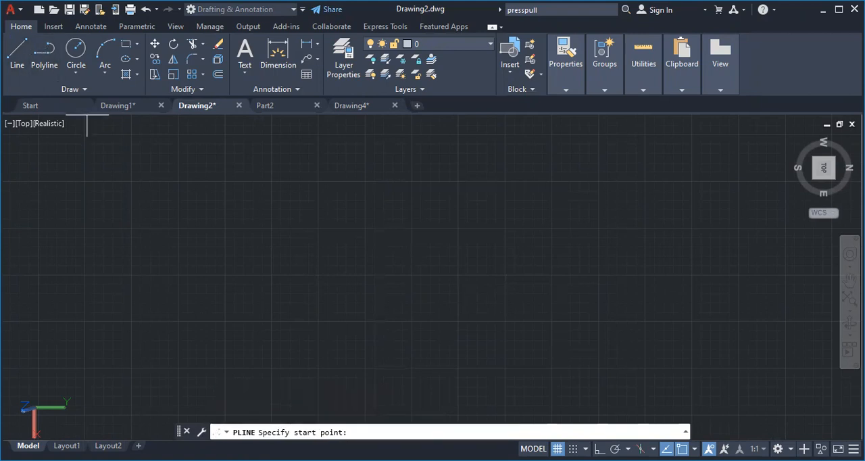
{"action": "left_click", "coordinate": [283, 195]}
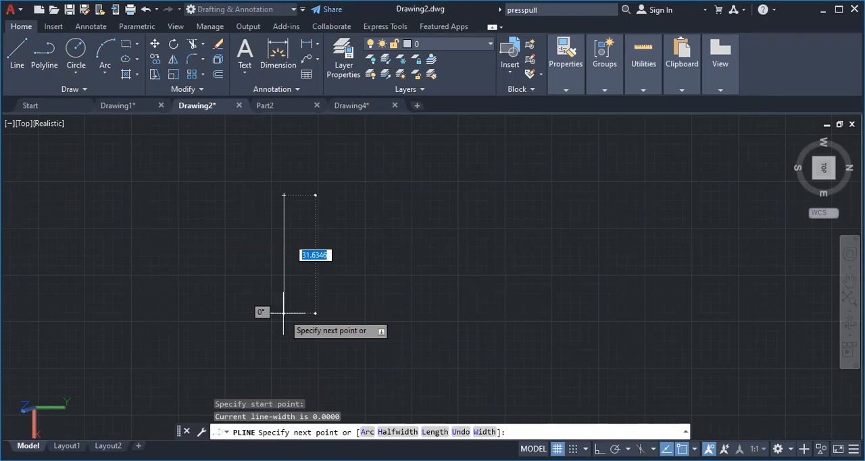
{"action": "key", "text": "Escape"}
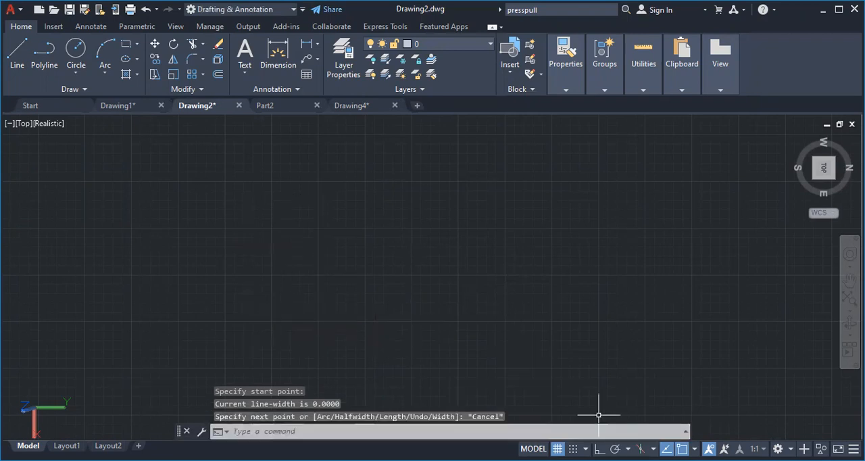
Turn on Ortho mode in Drawing2
{"action": "left_click", "coordinate": [599, 448]}
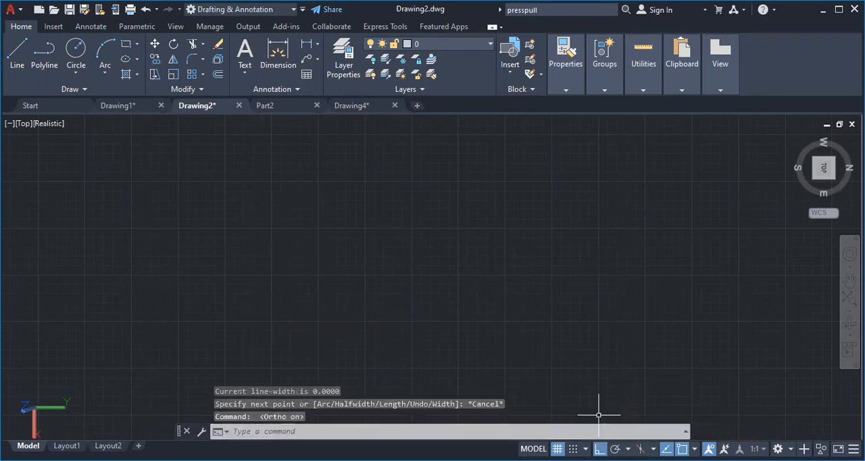
{"action": "left_click", "coordinate": [283, 181]}
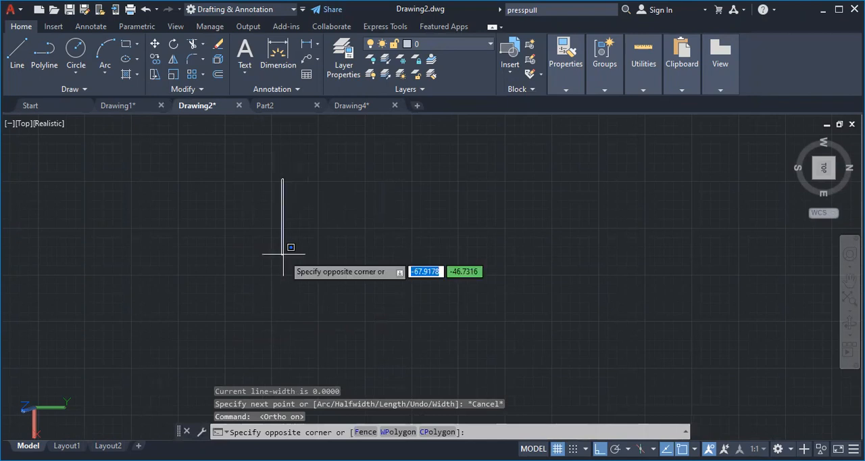
{"action": "key", "text": "Escape"}
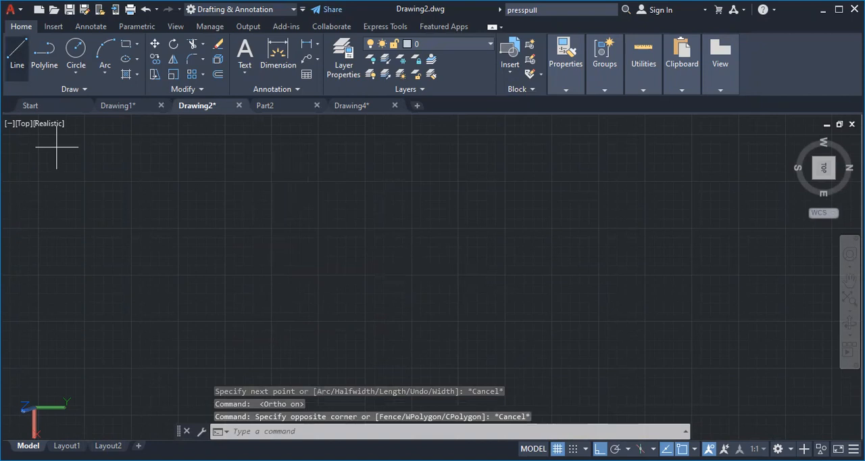
Draw a closed rectangle from lines, 30 units long in the X direction and 20 units wide in the Y direction
{"action": "type", "text": "l"}
{"action": "key", "text": "Return"}
{"action": "left_click", "coordinate": [307, 213]}
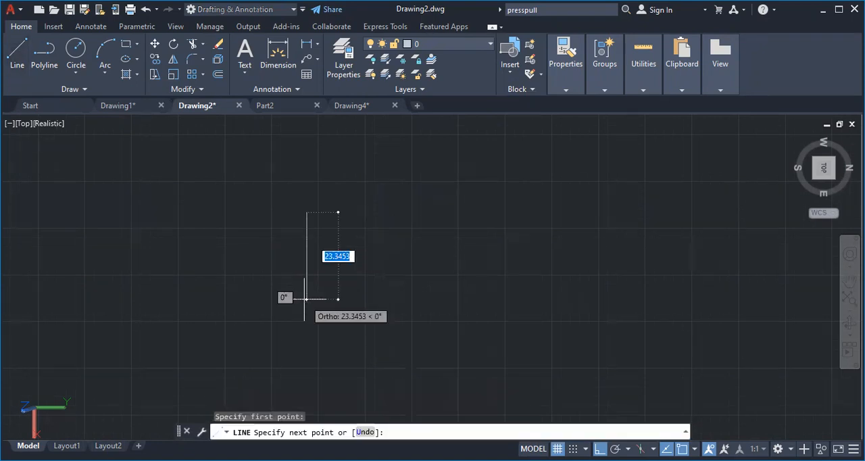
{"action": "type", "text": "30"}
{"action": "key", "text": "Return"}
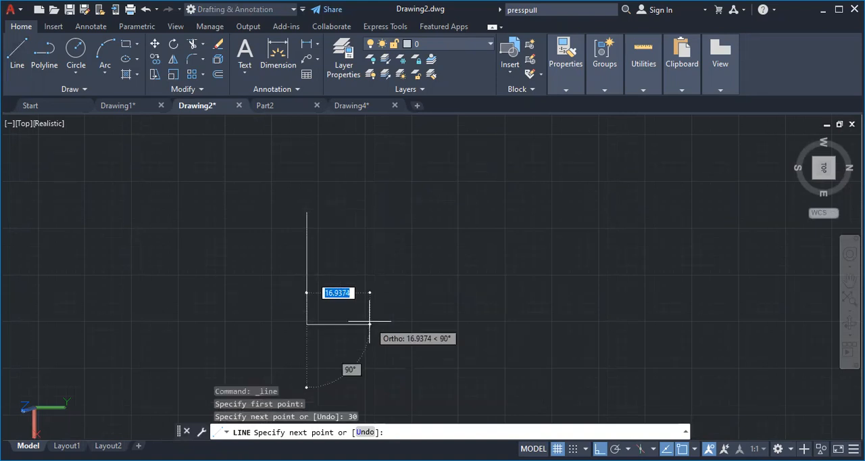
{"action": "type", "text": "20"}
{"action": "key", "text": "Return"}
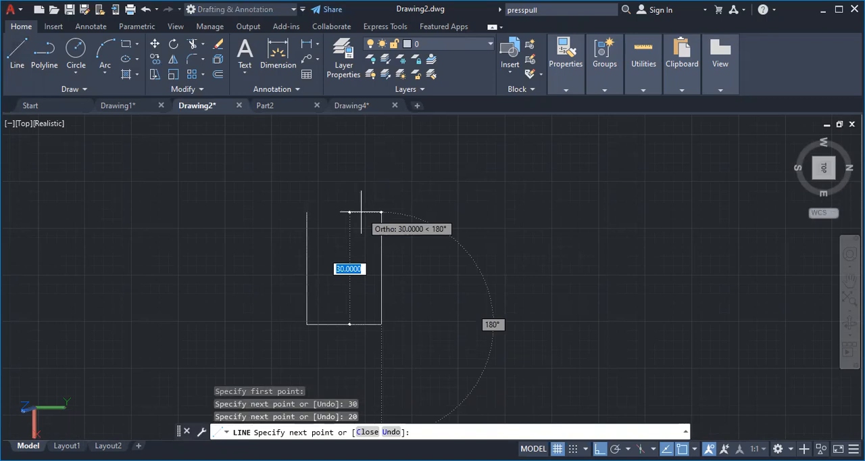
{"action": "type", "text": "20"}
{"action": "key", "text": "Return"}
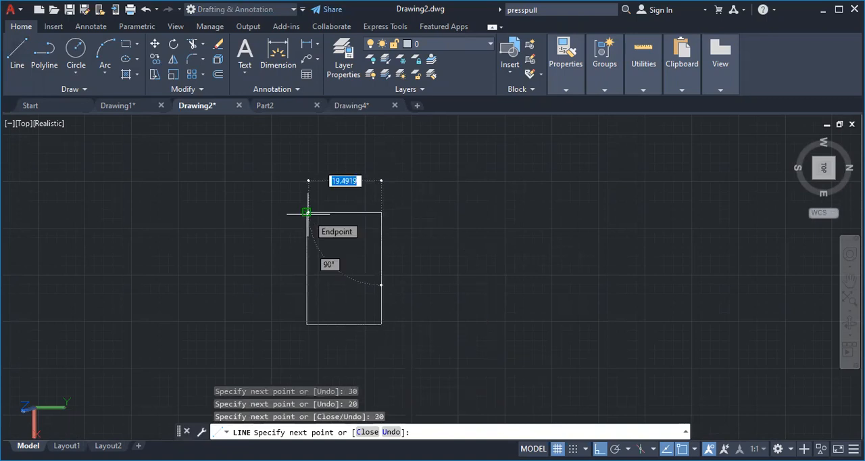
{"action": "key", "text": "Escape"}
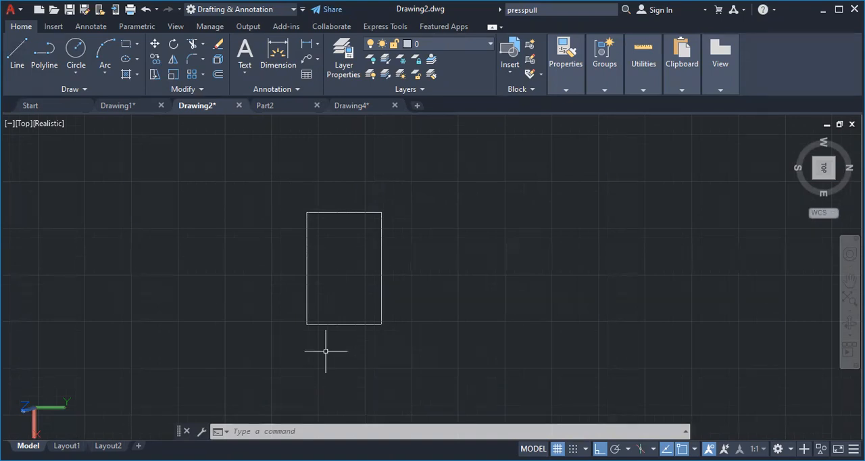
Draw two 2-point circles of diameter 20, one across each short side of the rectangle
{"action": "left_click", "coordinate": [72, 76]}
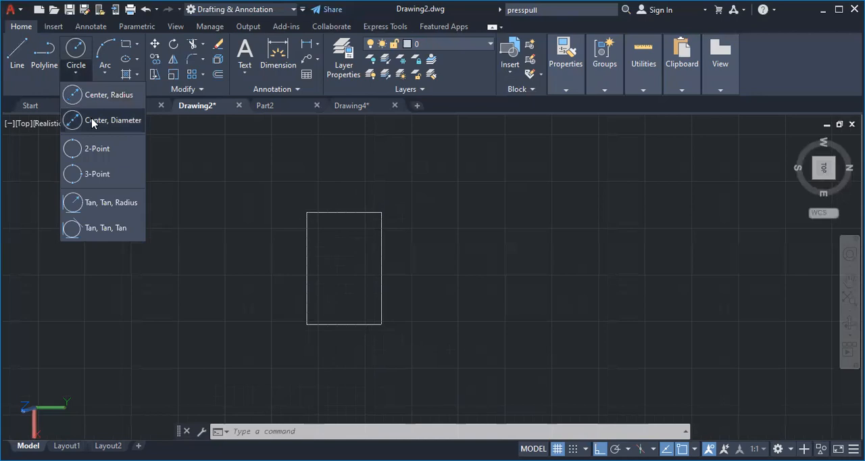
{"action": "left_click", "coordinate": [87, 144]}
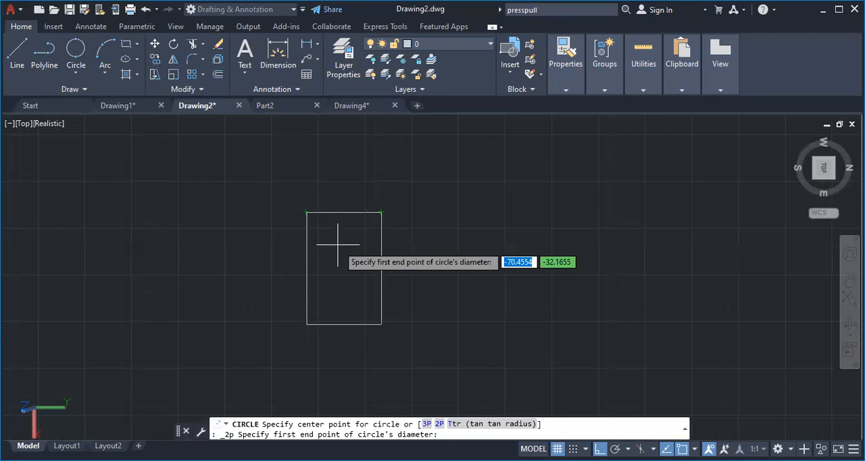
{"action": "left_click", "coordinate": [306, 212]}
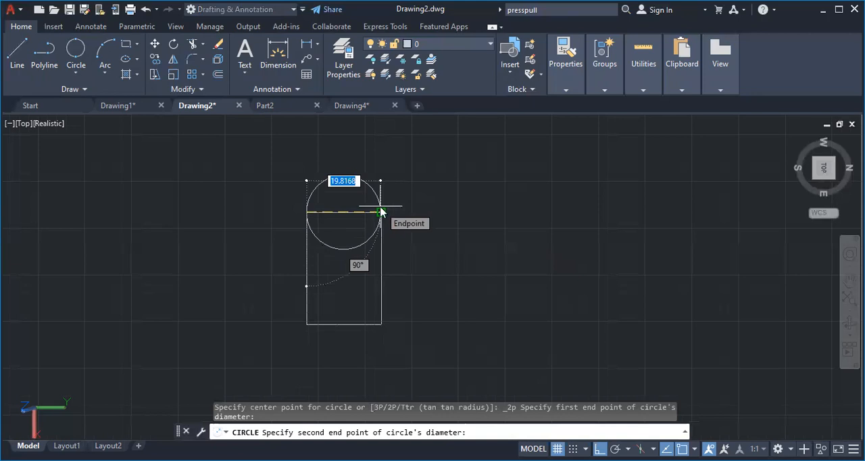
{"action": "type", "text": "20"}
{"action": "key", "text": "Return"}
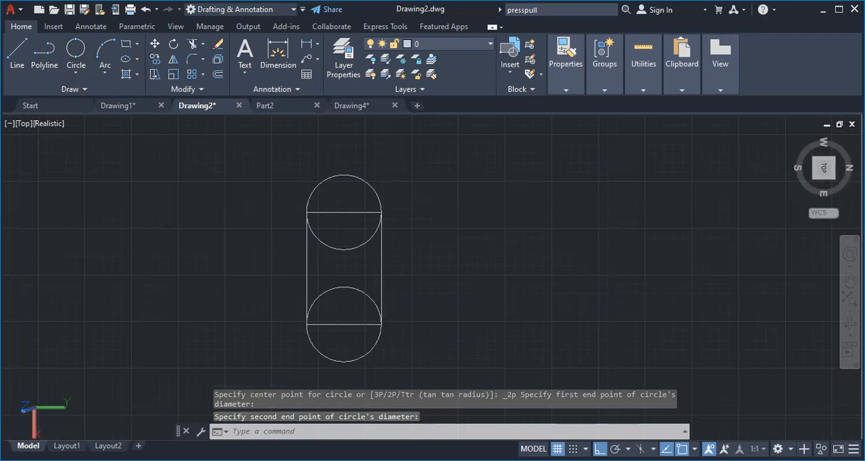
{"action": "type", "text": "20"}
{"action": "key", "text": "Return"}
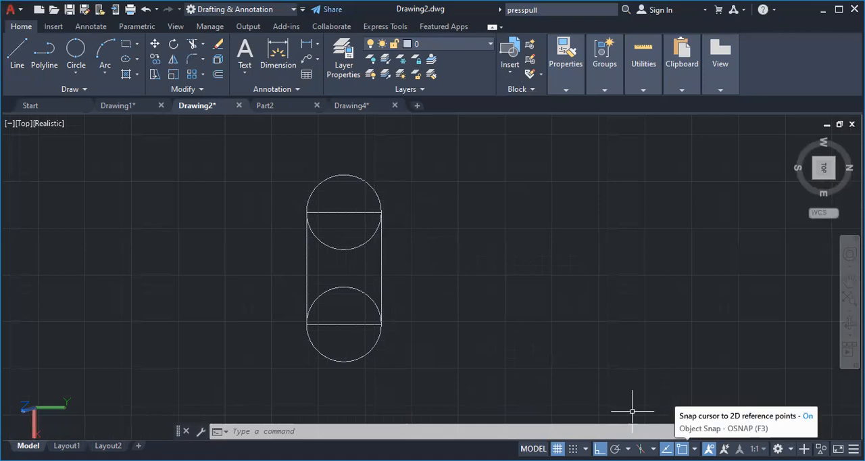
Draw a line about 43 units long in the positive Y direction from the midpoint of the rectangle's long side
{"action": "left_click", "coordinate": [694, 448]}
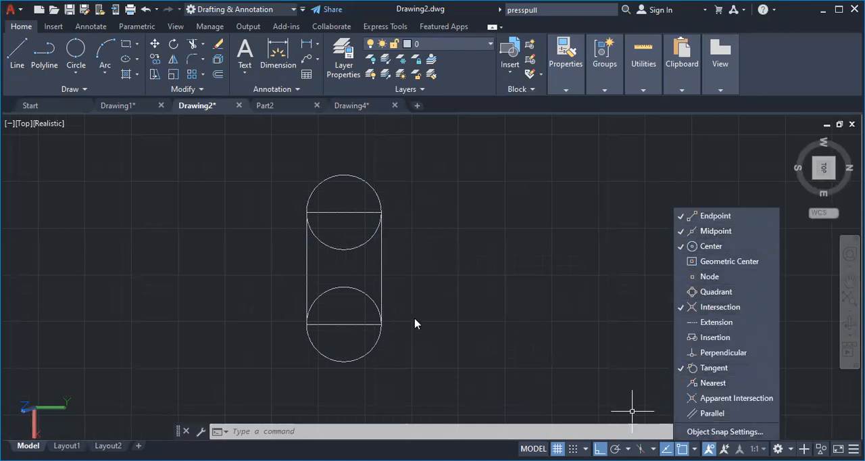
{"action": "left_click", "coordinate": [20, 58]}
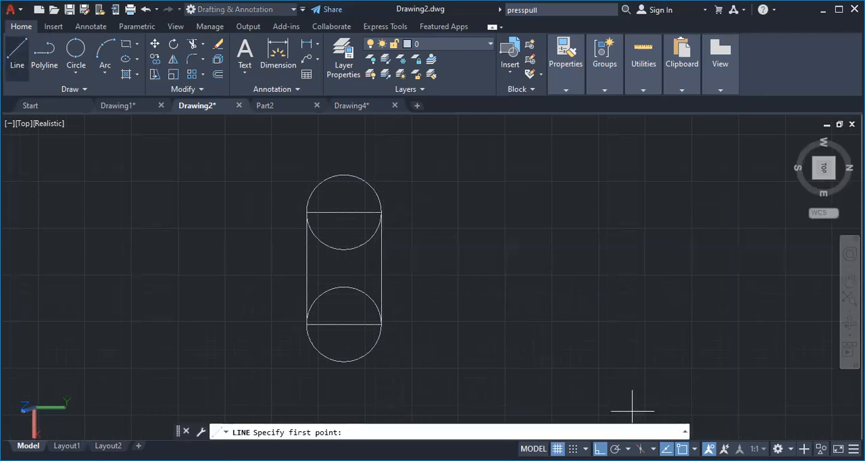
{"action": "left_click", "coordinate": [381, 269]}
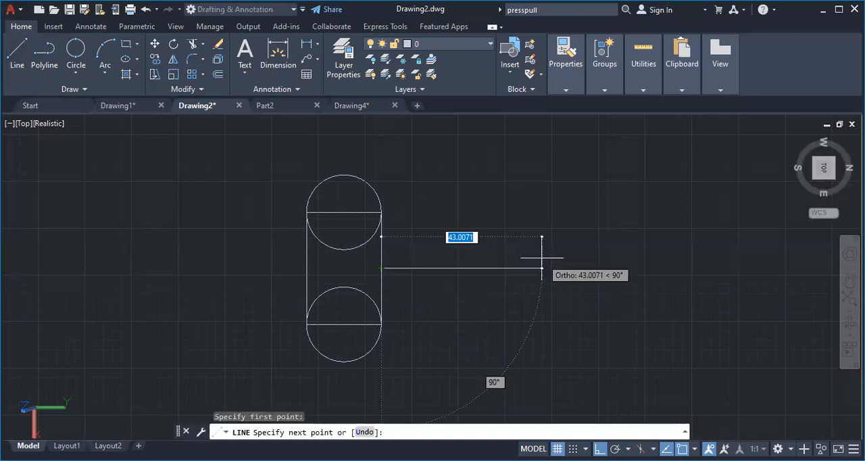
{"action": "left_click", "coordinate": [542, 258]}
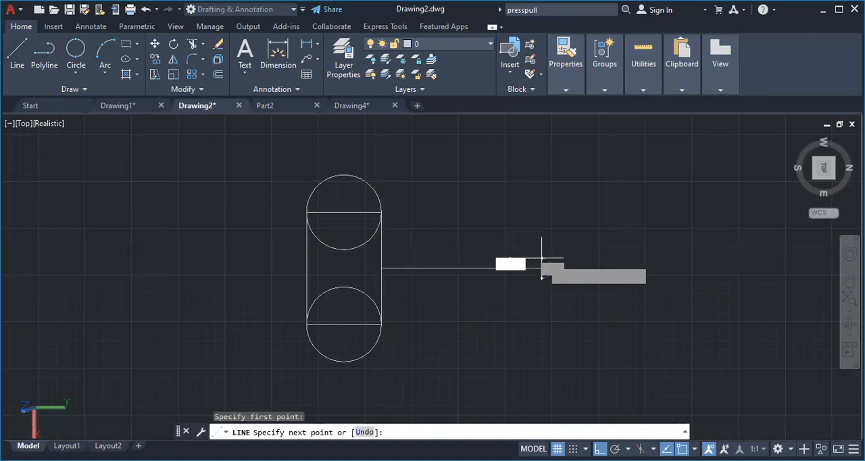
{"action": "key", "text": "Escape"}
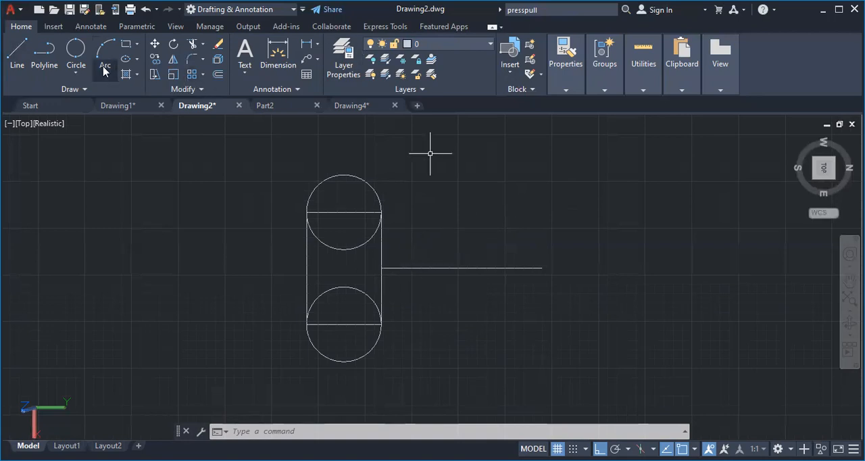
Draw a center-diameter circle of diameter 15 at the midpoint of the rectangle's long side, where the centre line starts
{"action": "left_click", "coordinate": [73, 71]}
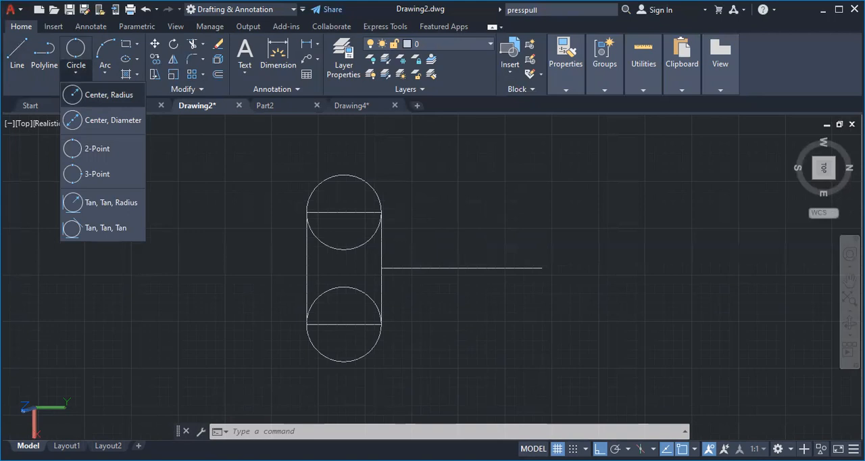
{"action": "left_click", "coordinate": [108, 120]}
{"action": "left_click", "coordinate": [381, 268]}
{"action": "type", "text": "15"}
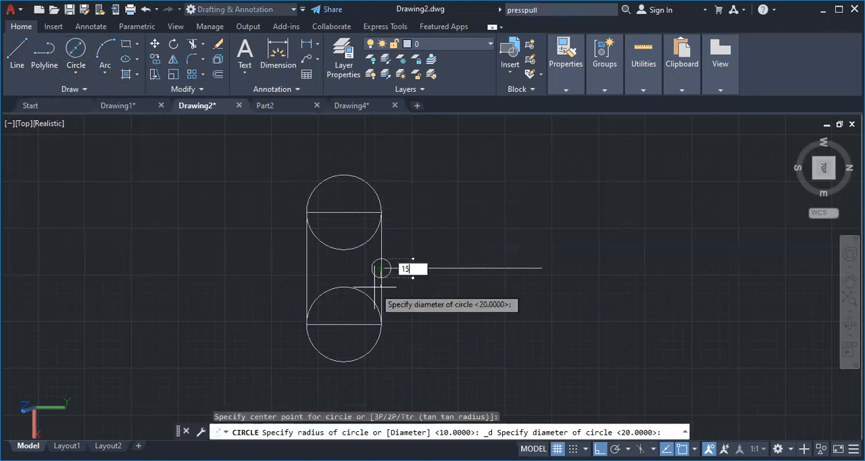
{"action": "key", "text": "Return"}
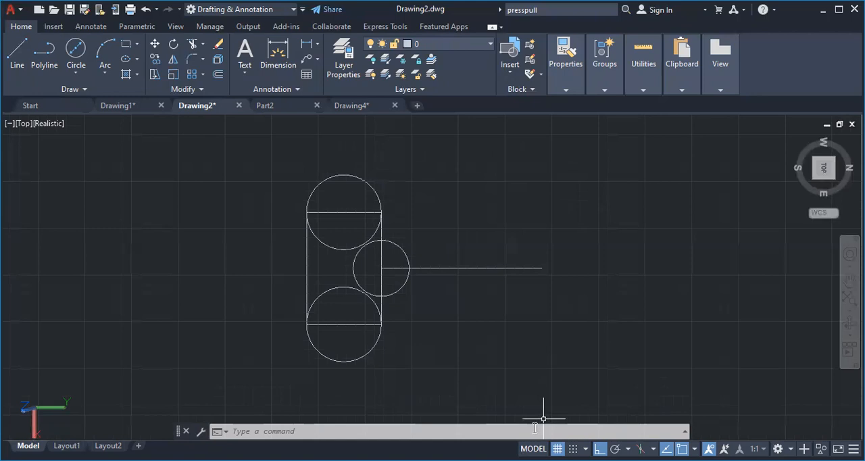
Turn off the Center object snap and leave the Tangent object snap enabled
{"action": "left_click", "coordinate": [695, 448]}
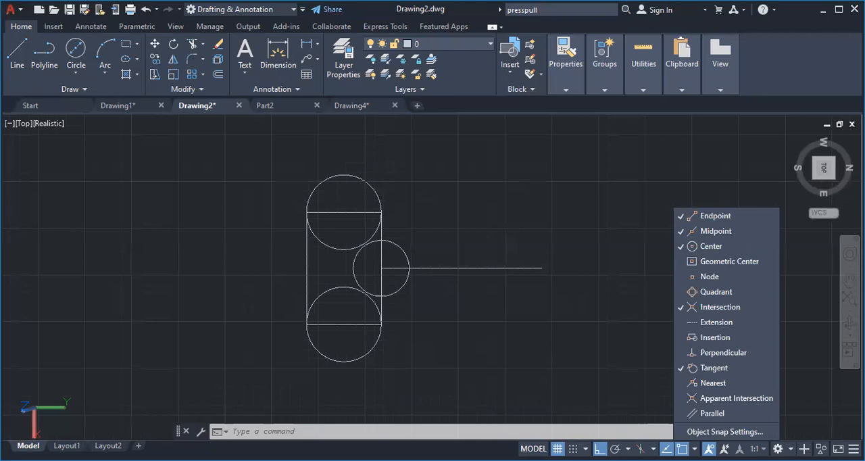
{"action": "left_click", "coordinate": [714, 366]}
{"action": "left_click", "coordinate": [714, 366]}
{"action": "left_click", "coordinate": [18, 52]}
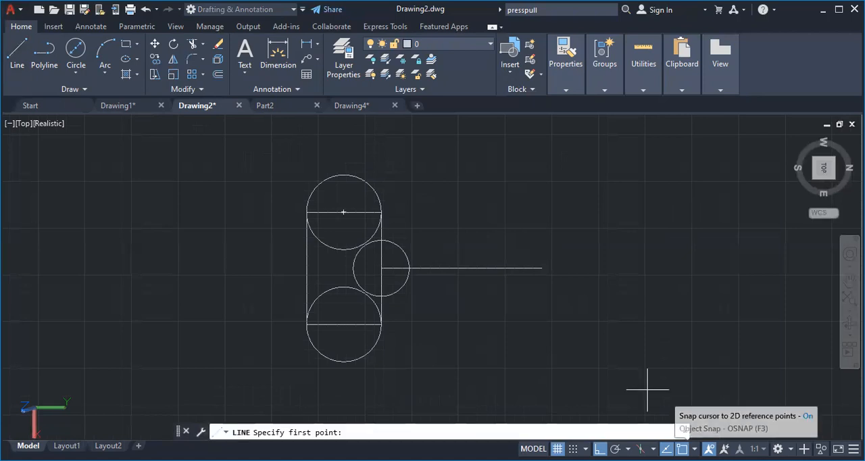
{"action": "left_click", "coordinate": [695, 448]}
{"action": "left_click", "coordinate": [710, 248]}
{"action": "left_click", "coordinate": [654, 359]}
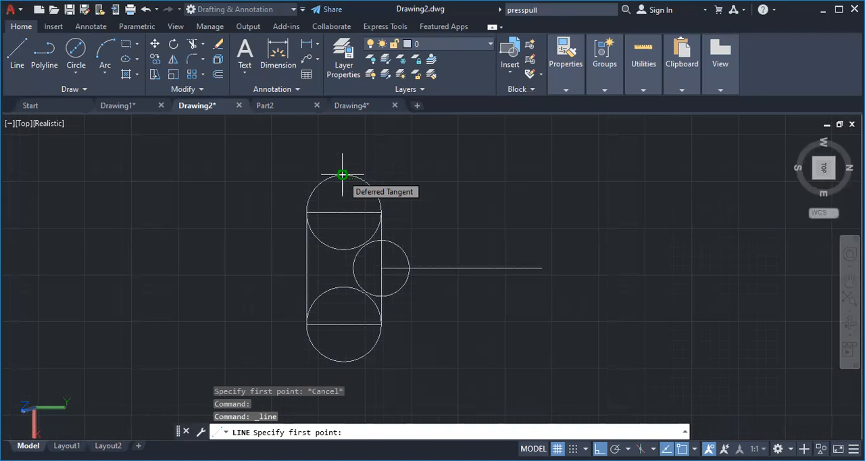
Try to draw a 60-unit line in the positive Y direction from the outer tangent point of the west circle
{"action": "left_click", "coordinate": [342, 175]}
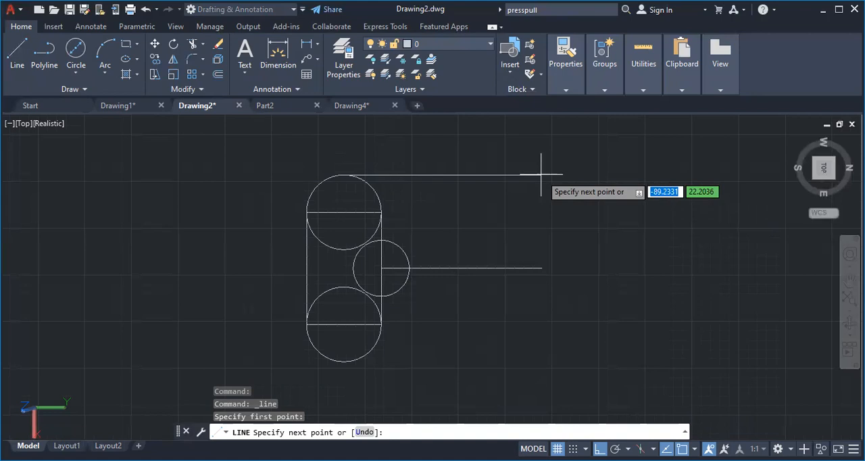
{"action": "type", "text": "60"}
{"action": "key", "text": "Return"}
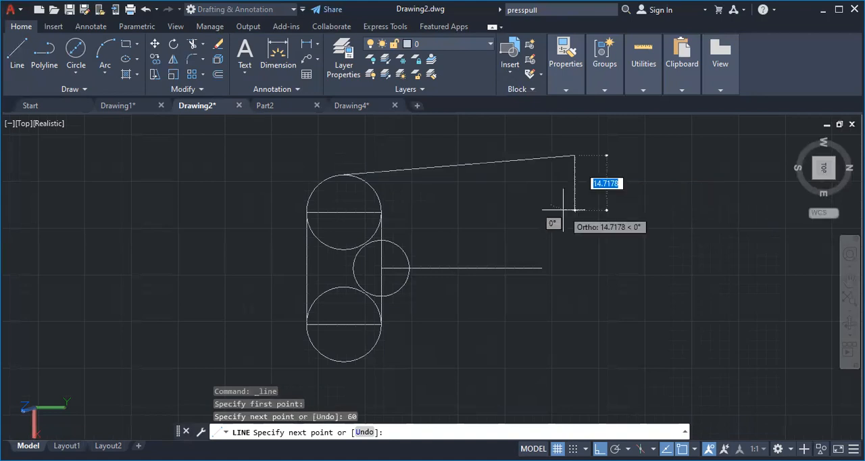
{"action": "key", "text": "Escape"}
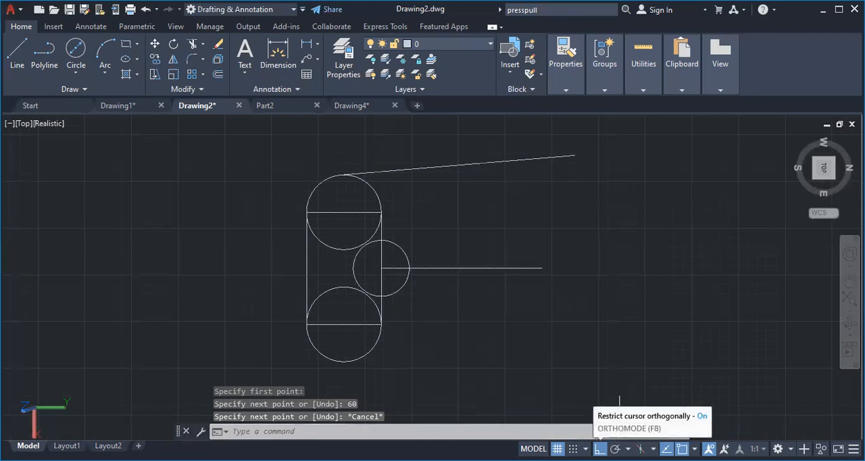
With Ortho on, draw connected lines from the west circle's outer tangent point: 60 along Y, 50 along X, and 60 back to the east circle
{"action": "key", "text": "F8"}
{"action": "key", "text": "F8"}
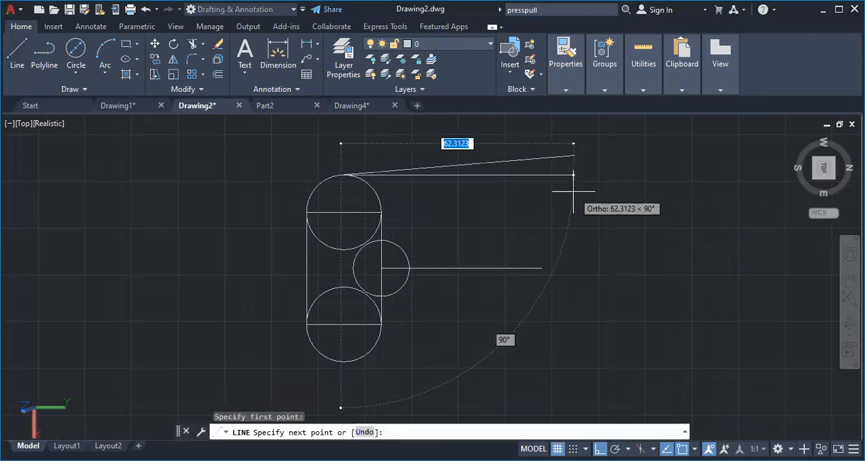
{"action": "type", "text": "60"}
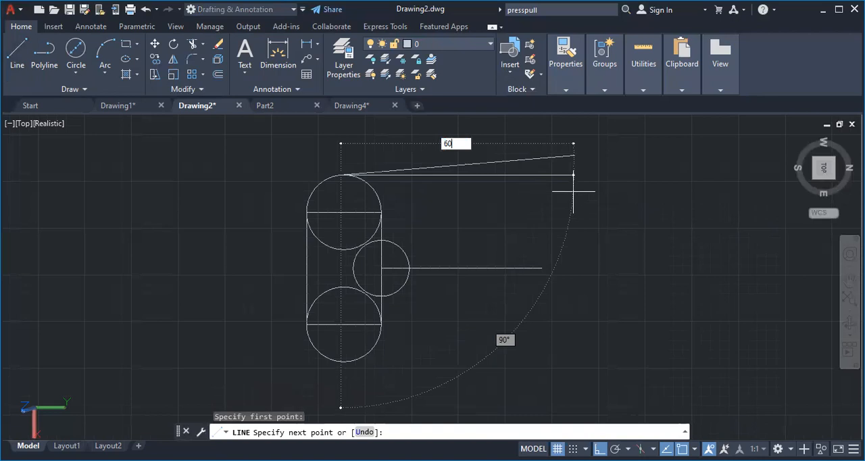
{"action": "key", "text": "Return"}
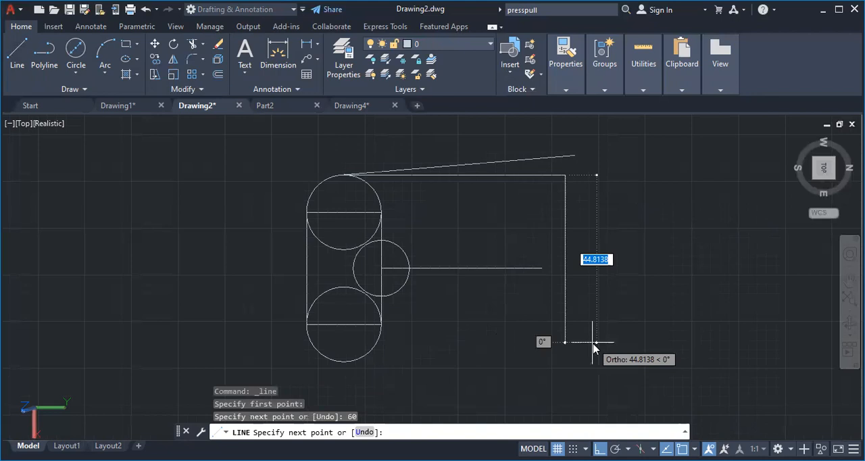
{"action": "type", "text": "50"}
{"action": "key", "text": "Return"}
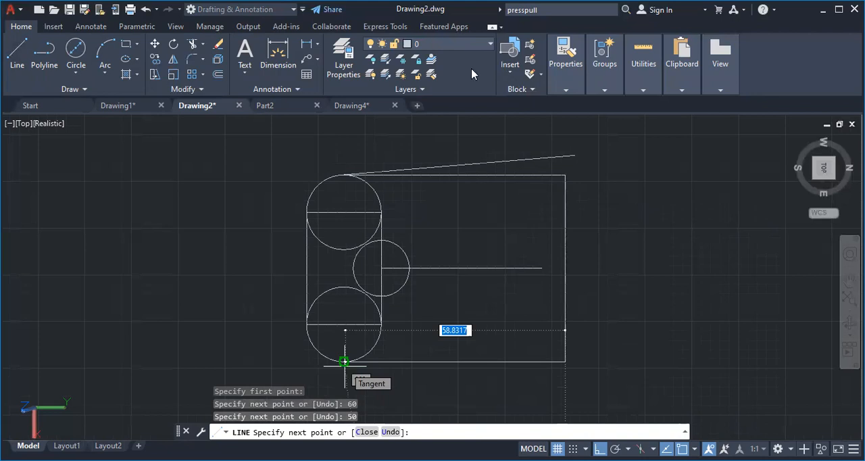
{"action": "type", "text": "60"}
{"action": "key", "text": "Return"}
{"action": "key", "text": "Escape"}
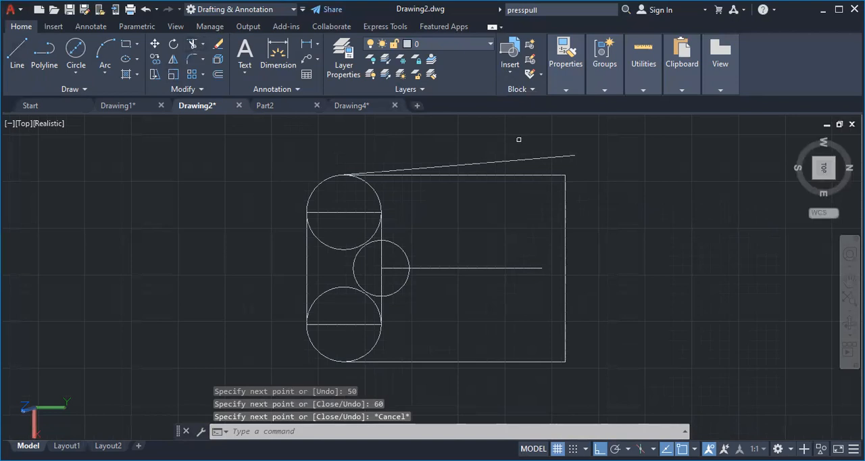
Trim away the slanted line, the rectangle's short sides, part of its inner long side, and the unneeded arcs of the two diameter 20 circles
{"action": "left_click", "coordinate": [510, 161]}
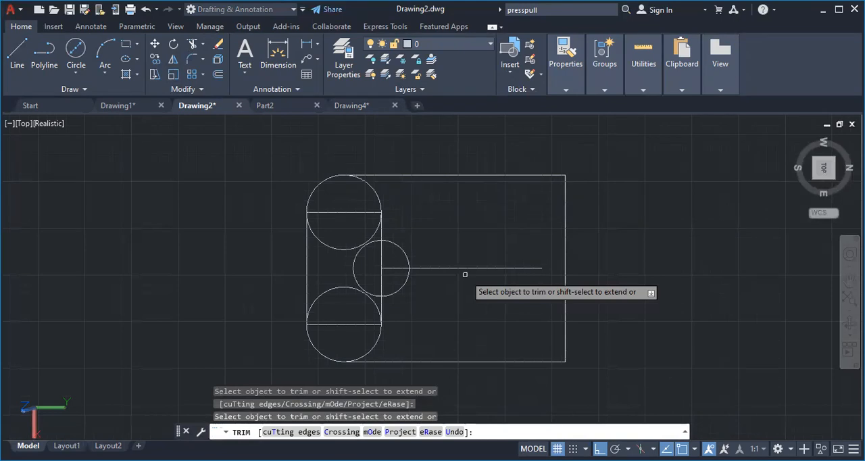
{"action": "left_click", "coordinate": [376, 194]}
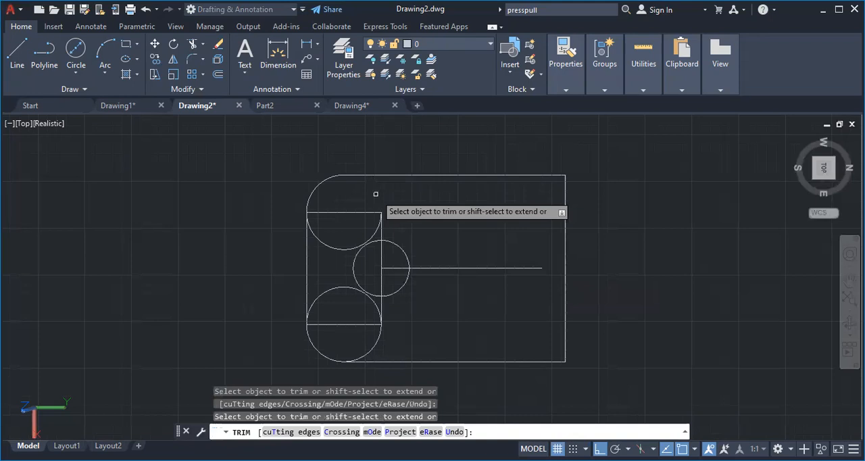
{"action": "left_click", "coordinate": [354, 213]}
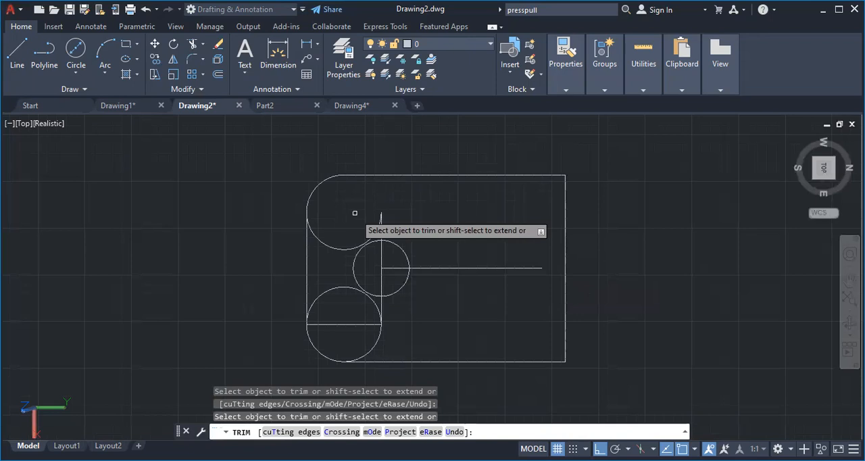
{"action": "left_click_drag", "start_coordinate": [354, 213], "coordinate": [321, 295]}
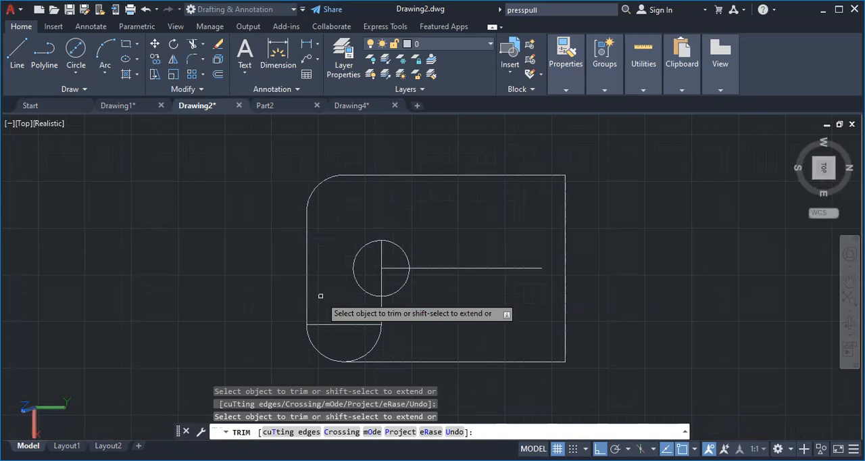
{"action": "left_click", "coordinate": [338, 324]}
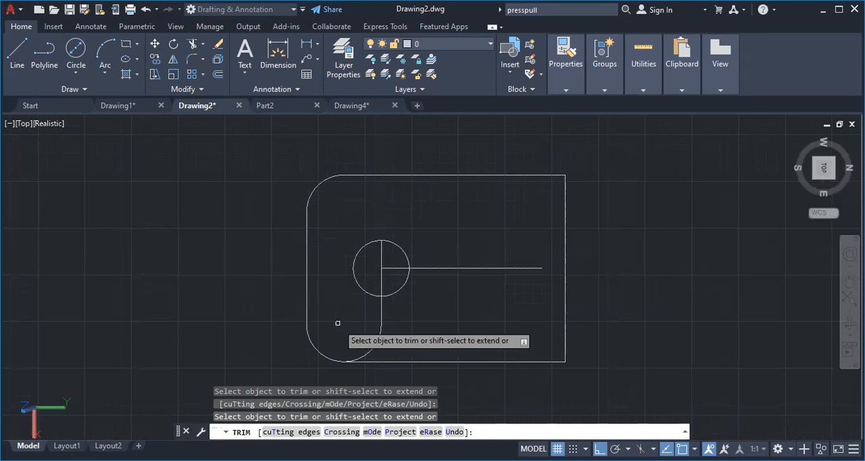
{"action": "left_click", "coordinate": [377, 339]}
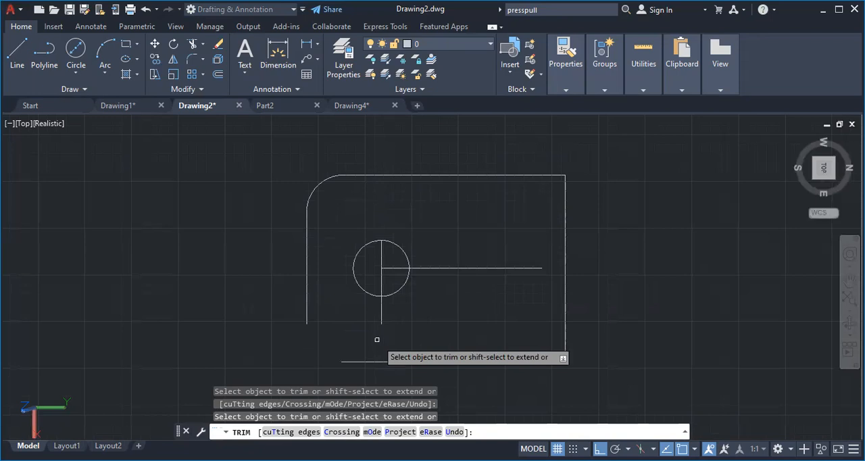
Close the open southeast corner of the outline with a Start, End, Radius arc of radius 10
{"action": "left_click", "coordinate": [102, 70]}
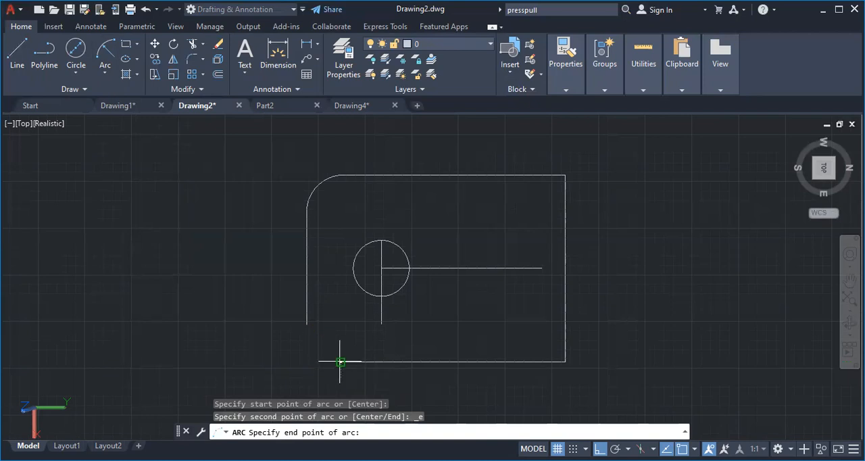
{"action": "left_click", "coordinate": [340, 362]}
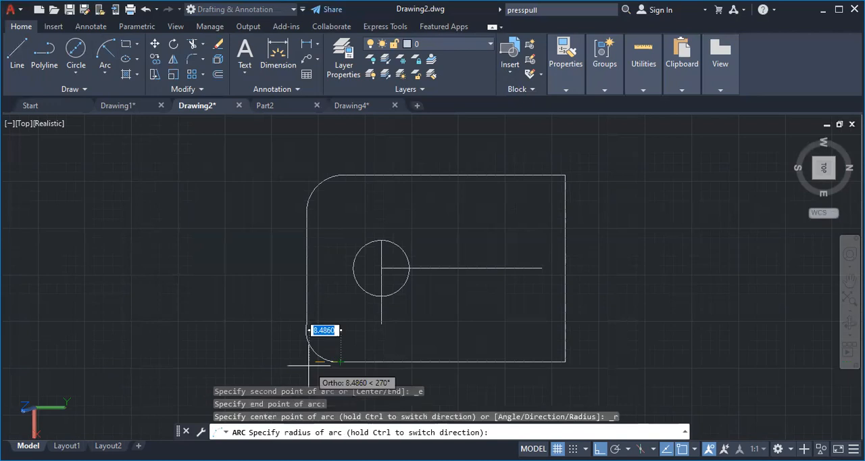
{"action": "type", "text": "10"}
{"action": "key", "text": "Return"}
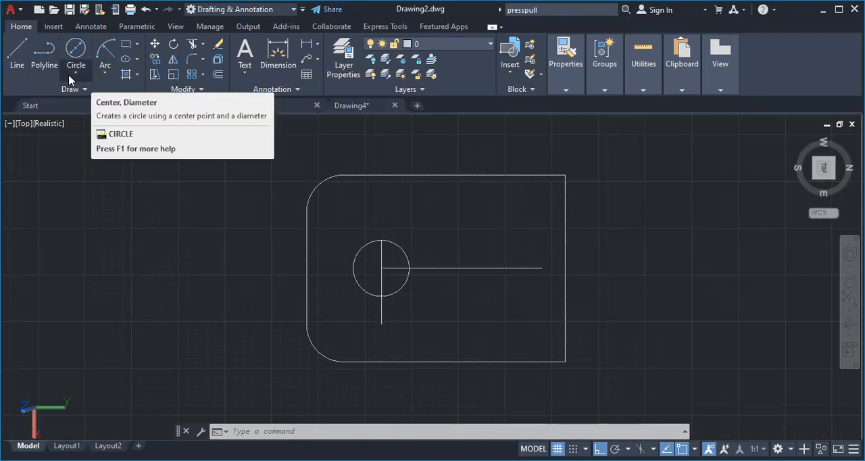
Extend the centre line with another line in the positive Y direction, past the 50-unit edge of the outline
{"action": "left_click", "coordinate": [19, 61]}
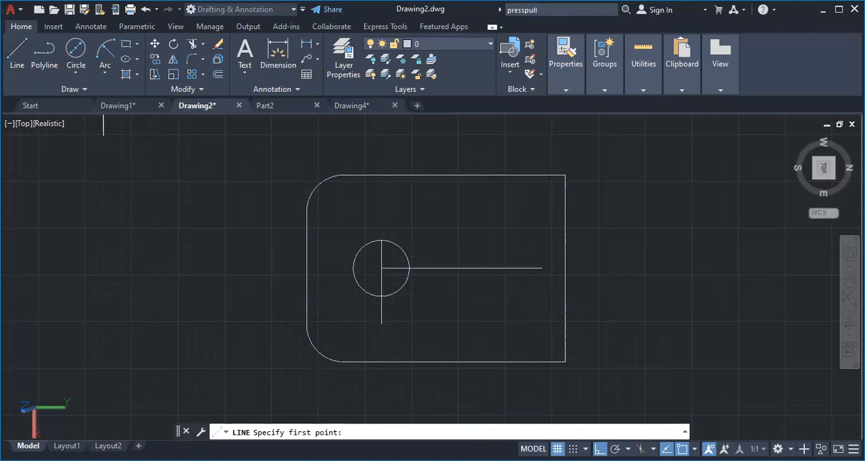
{"action": "left_click", "coordinate": [541, 269]}
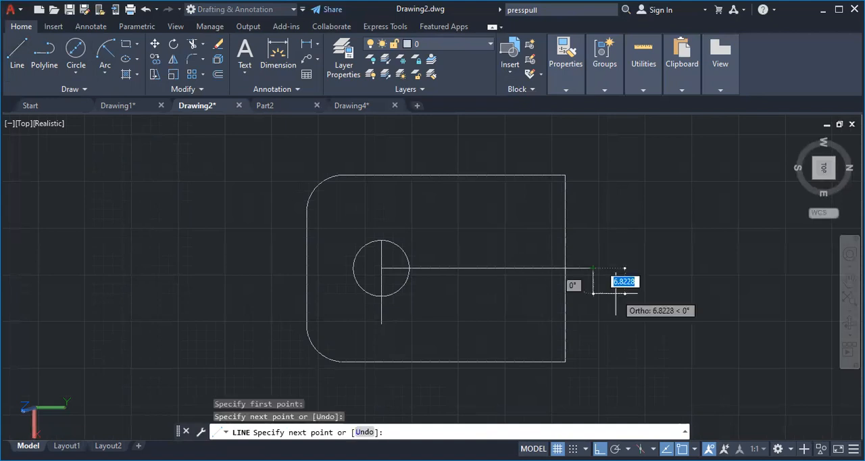
{"action": "key", "text": "Escape"}
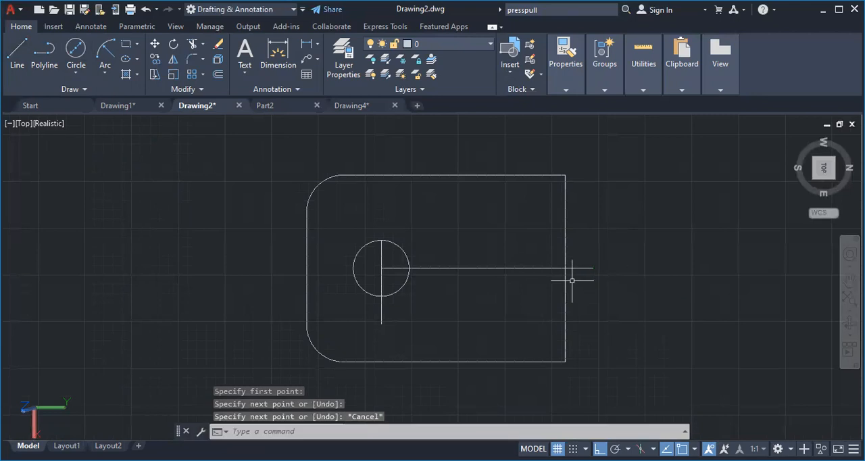
Draw the inner slot outline from the midpoint of the 50-unit edge: 20 toward negative X, 35 inward, 40 along X, and 35 back to the edge
{"action": "left_click", "coordinate": [23, 68]}
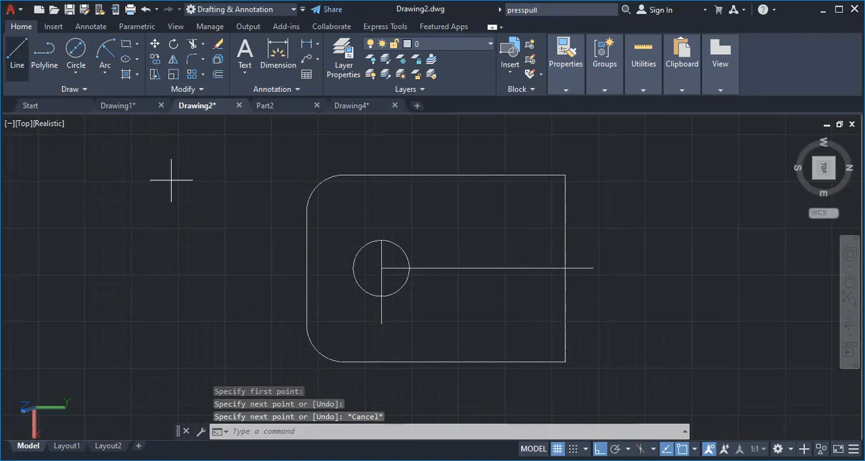
{"action": "left_click", "coordinate": [565, 269]}
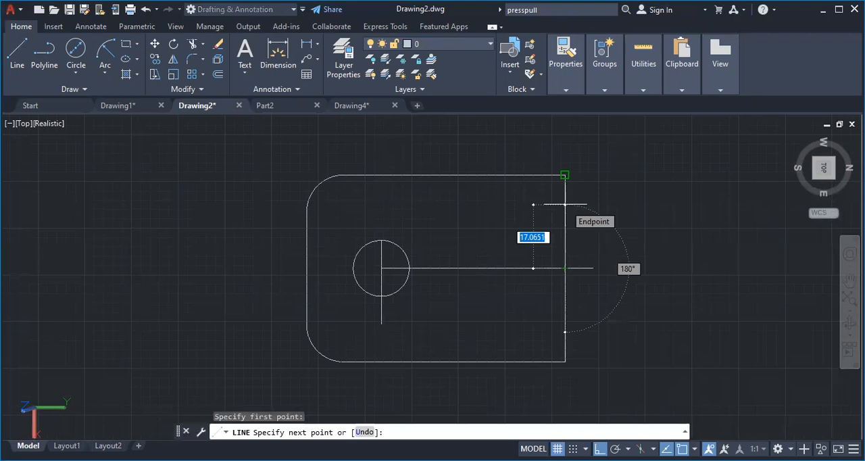
{"action": "type", "text": "20"}
{"action": "key", "text": "Return"}
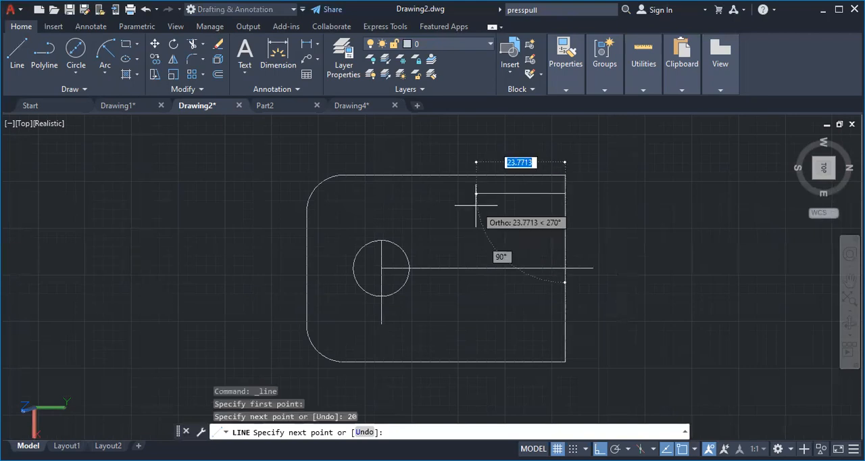
{"action": "type", "text": "35"}
{"action": "key", "text": "Return"}
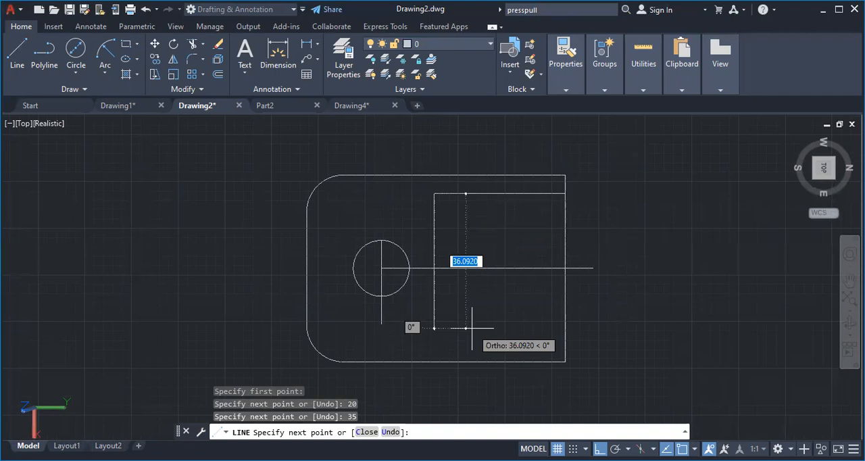
{"action": "type", "text": "40"}
{"action": "key", "text": "Return"}
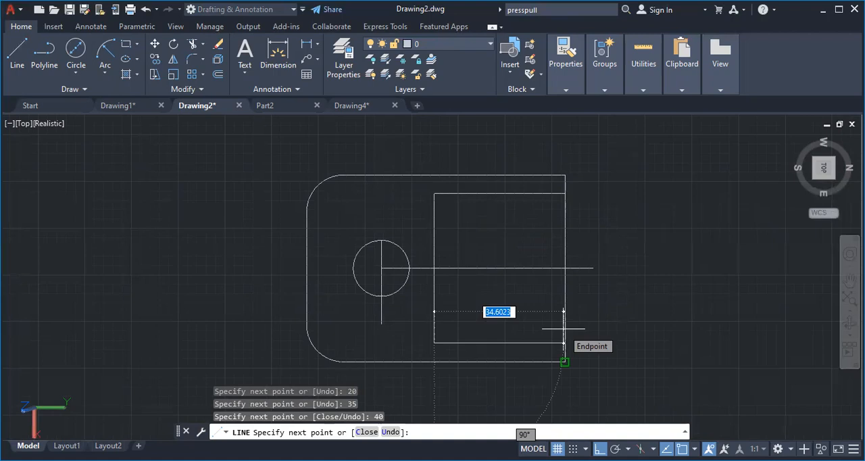
{"action": "type", "text": "35"}
{"action": "key", "text": "Return"}
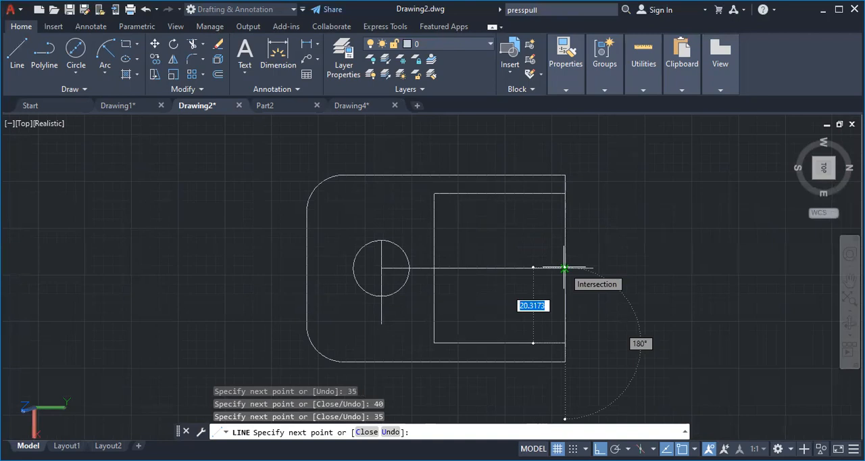
{"action": "key", "text": "Escape"}
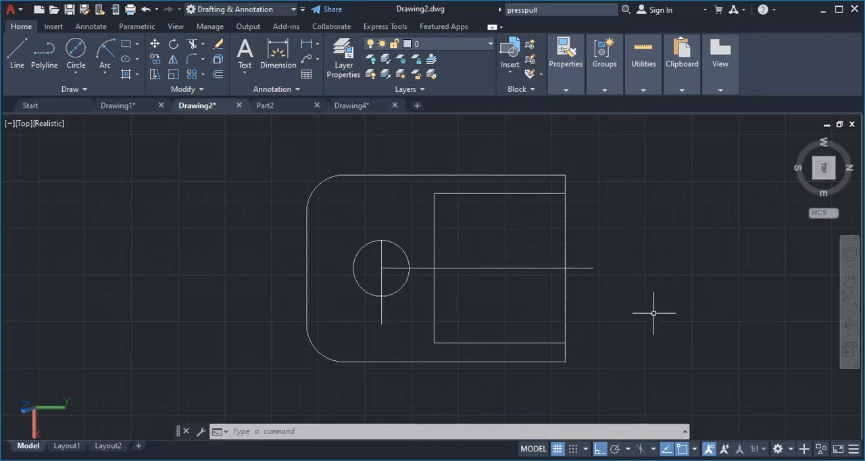
Trim away the centre line and the perpendicular construction line through the circle
{"action": "left_click", "coordinate": [192, 44]}
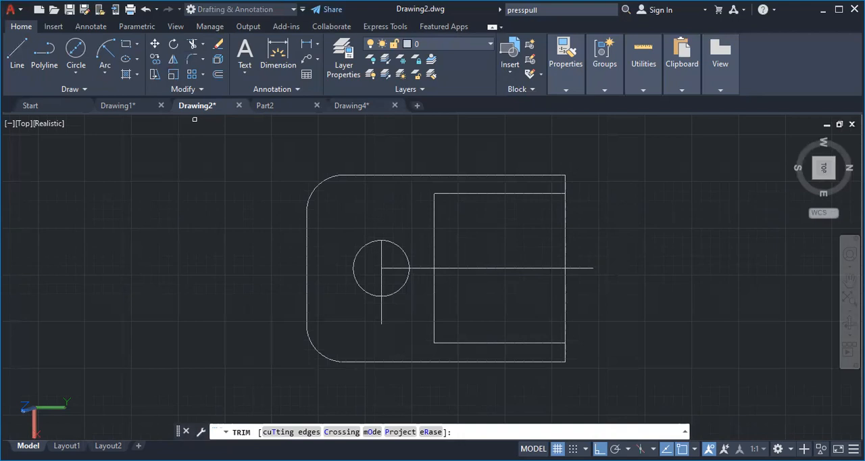
{"action": "left_click", "coordinate": [549, 269]}
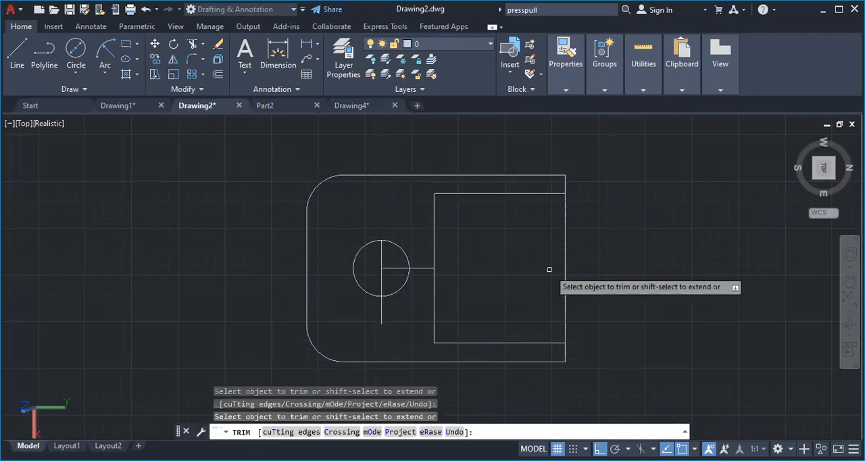
{"action": "left_click", "coordinate": [389, 268]}
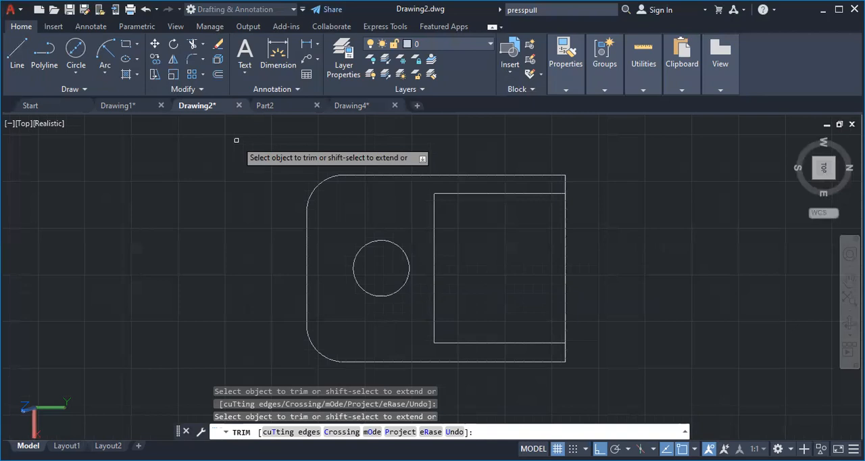
Switch the workspace from Drafting & Annotation to 3D Modeling
{"action": "left_click", "coordinate": [302, 10]}
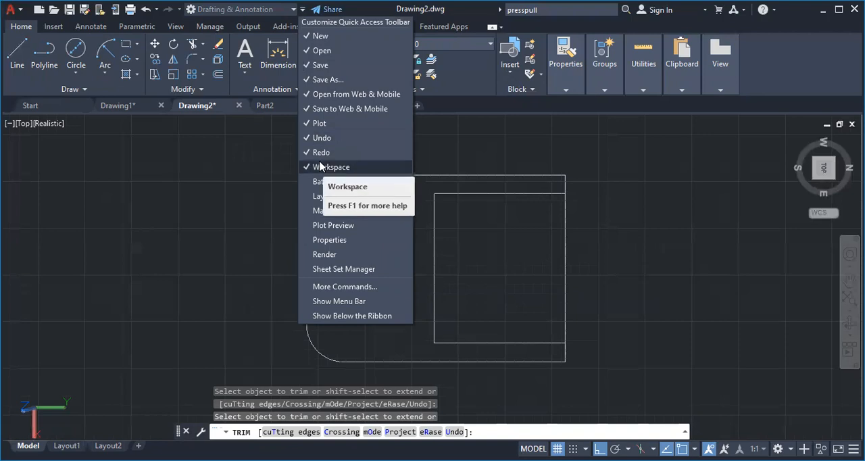
{"action": "left_click", "coordinate": [281, 71]}
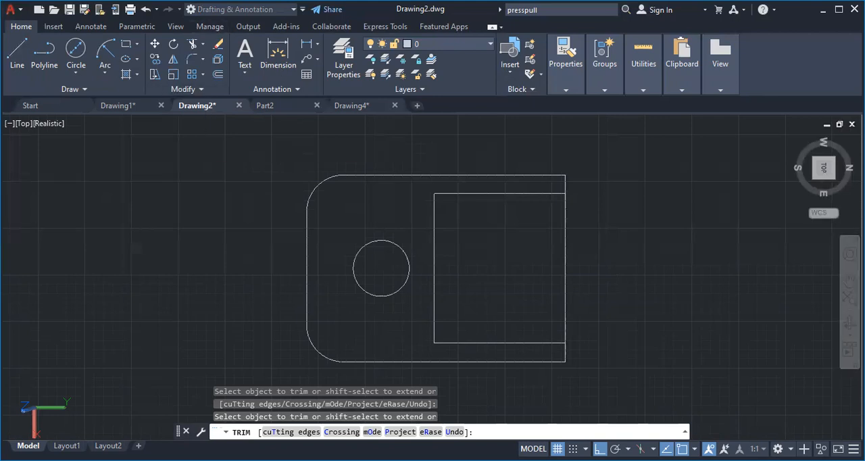
{"action": "key", "text": "Escape"}
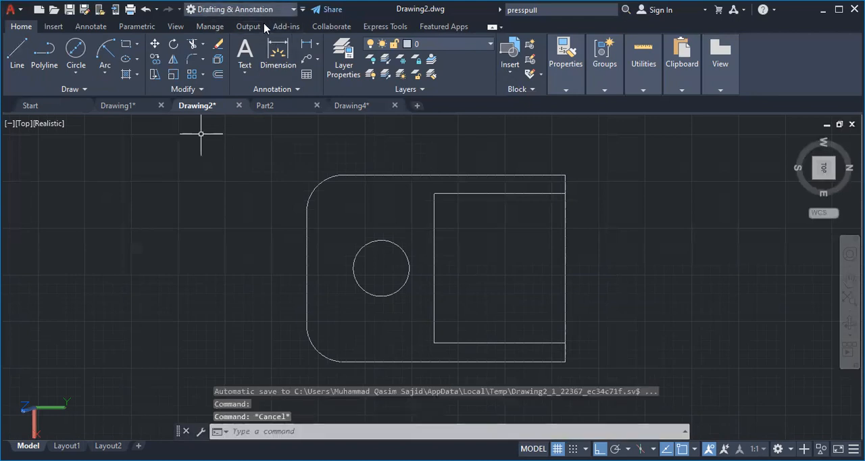
{"action": "left_click", "coordinate": [264, 10]}
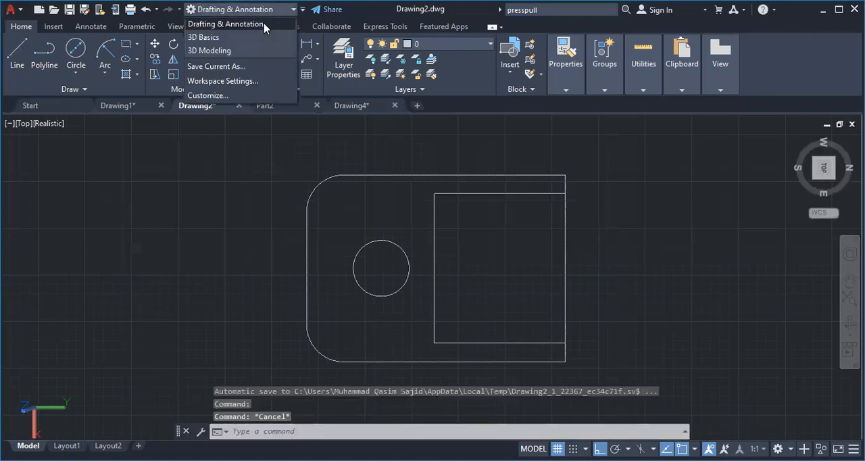
{"action": "left_click", "coordinate": [221, 53]}
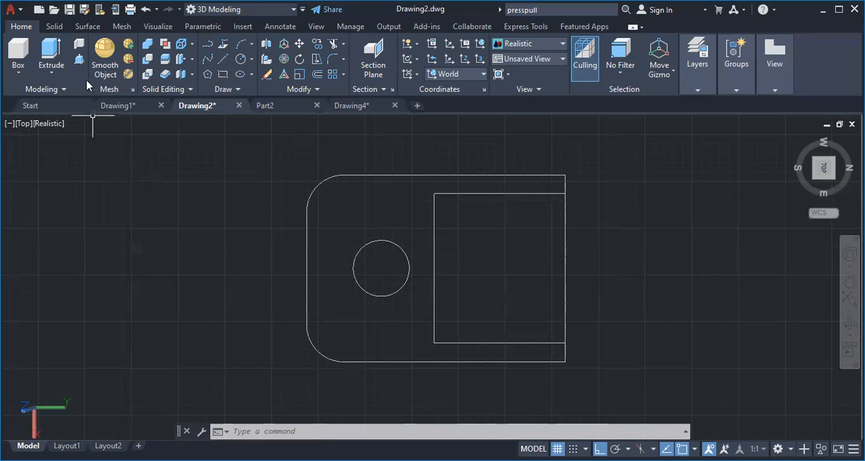
Orbit the part profile from the top view into a tilted 3D view
{"action": "left_click", "coordinate": [79, 61]}
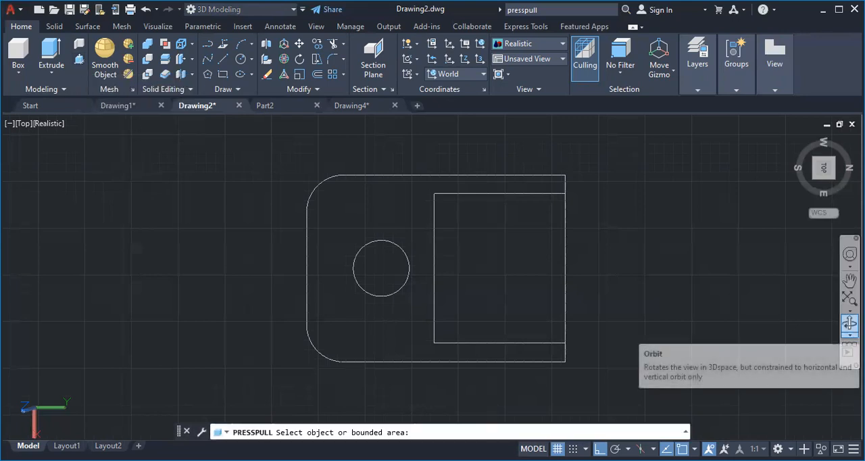
{"action": "left_click", "coordinate": [849, 323]}
{"action": "left_click_drag", "start_coordinate": [638, 286], "coordinate": [637, 226]}
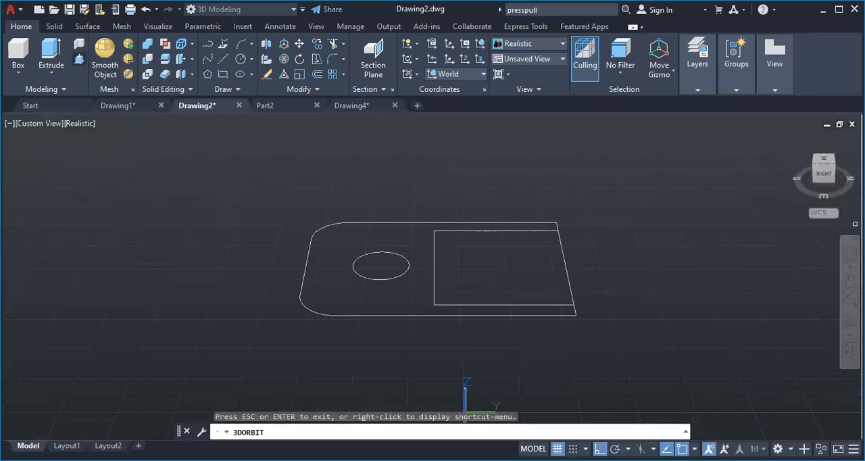
Try to press-pull the bounded area between the outer outline and the inner slot
{"action": "left_click", "coordinate": [79, 58]}
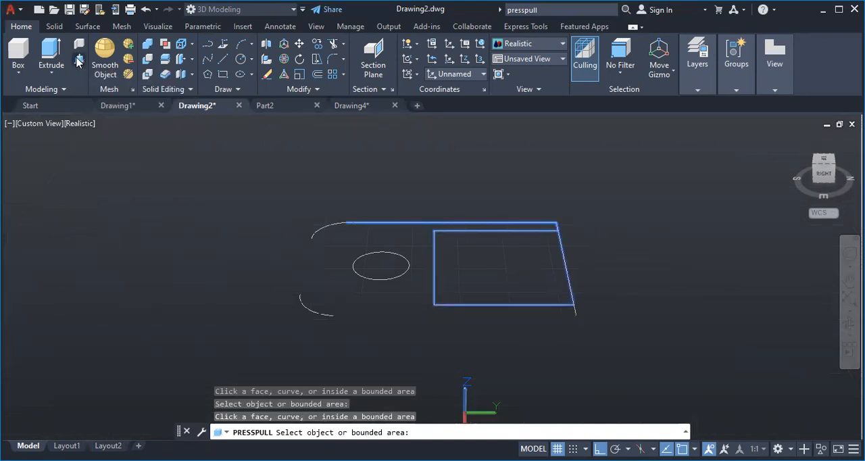
{"action": "left_click", "coordinate": [78, 59]}
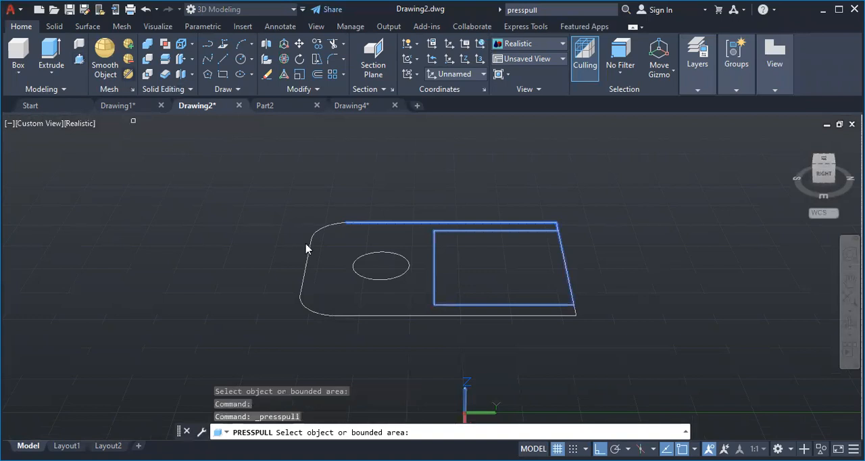
{"action": "left_click", "coordinate": [172, 130]}
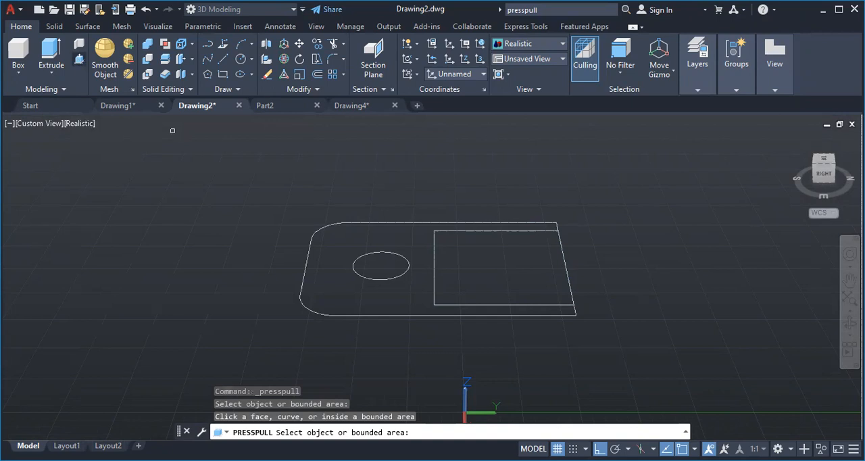
{"action": "left_click", "coordinate": [51, 72]}
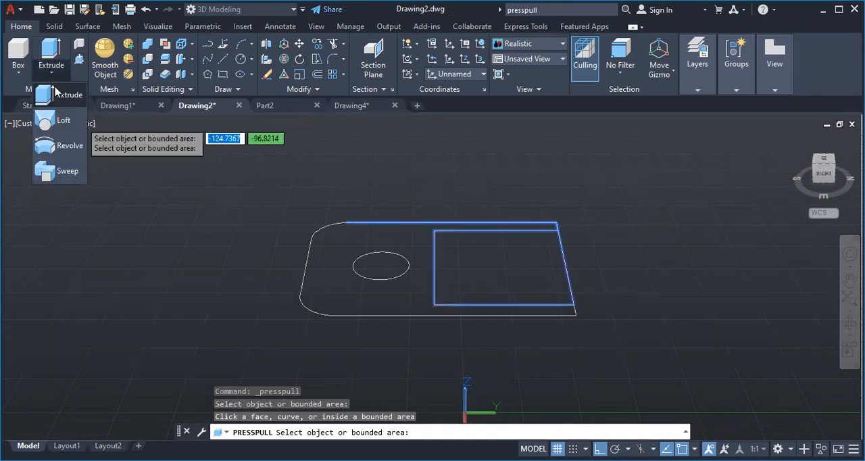
{"action": "left_click", "coordinate": [55, 87]}
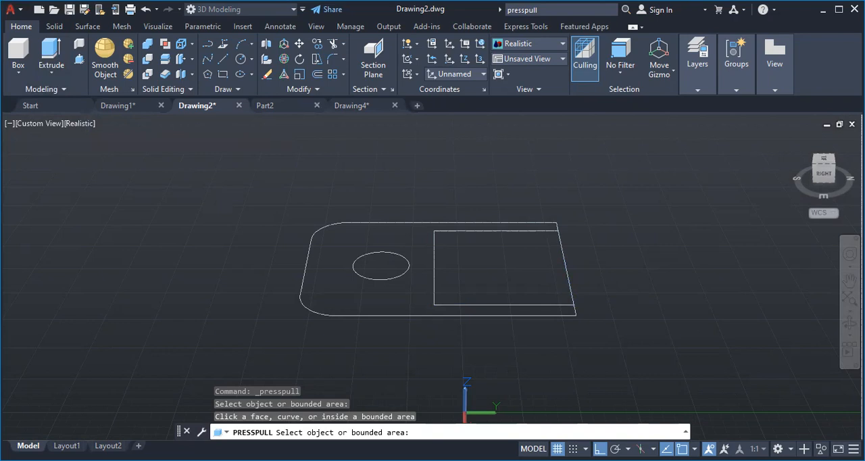
{"action": "left_click", "coordinate": [305, 273]}
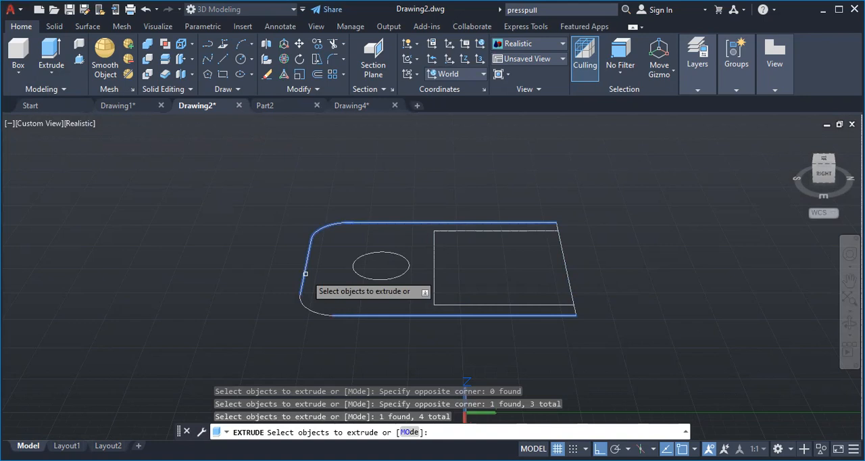
{"action": "left_click", "coordinate": [563, 251]}
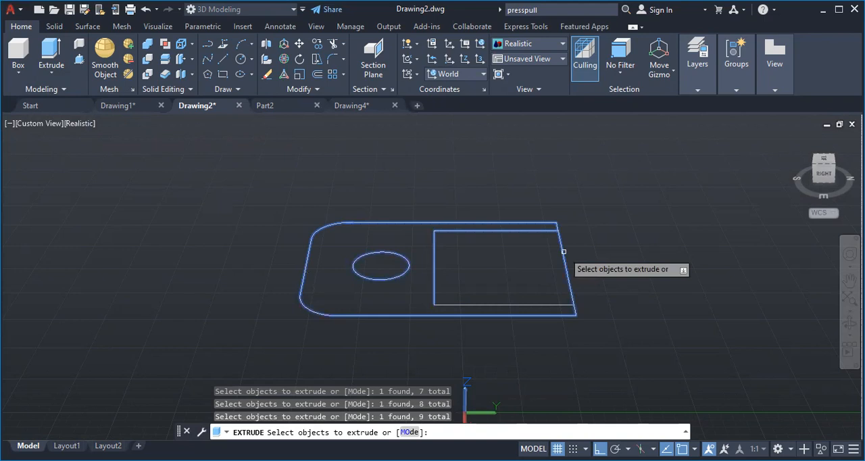
{"action": "left_click", "coordinate": [520, 307]}
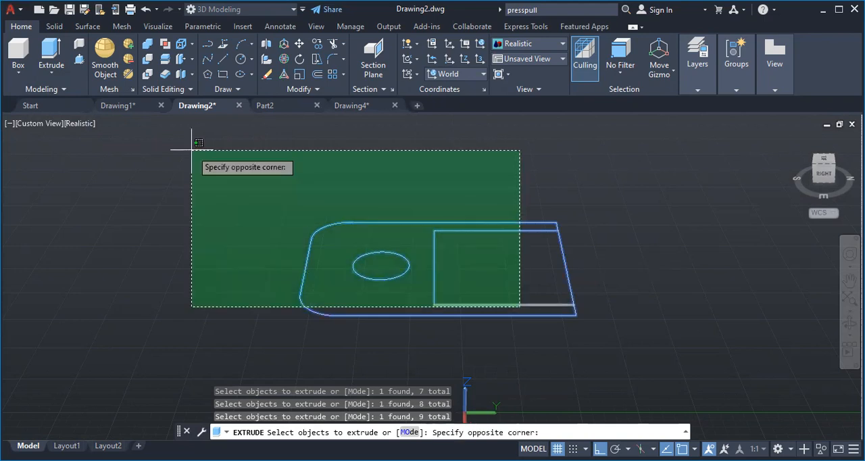
{"action": "key", "text": "Escape"}
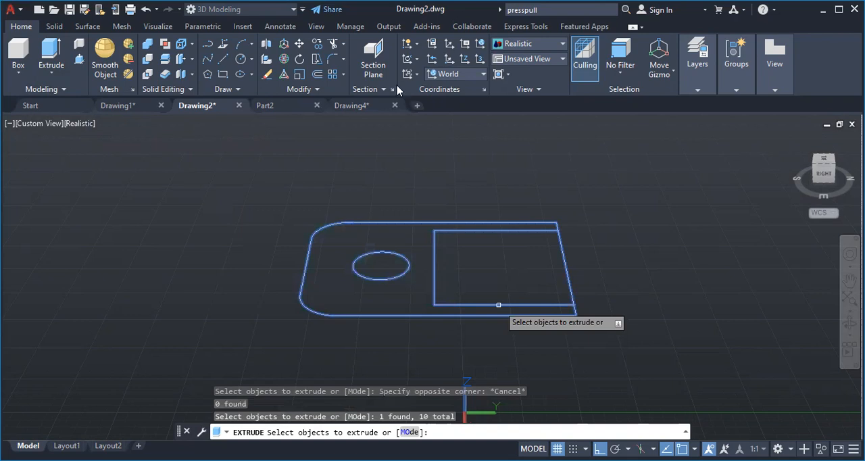
{"action": "key", "text": "Escape"}
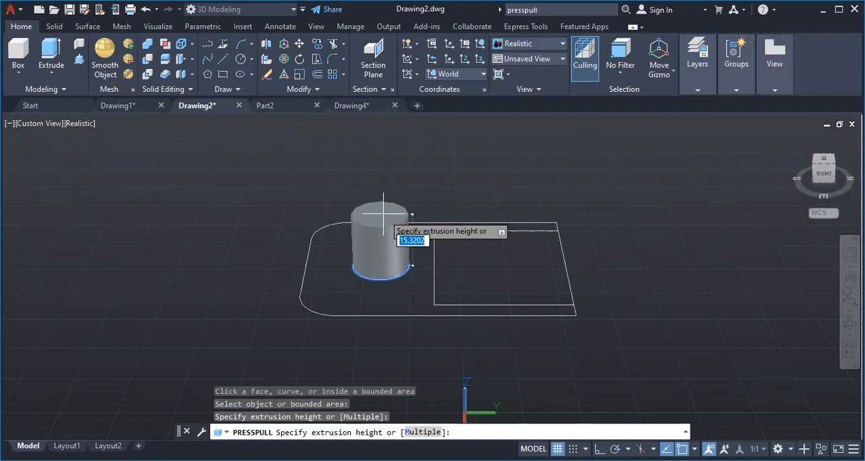
Press-pull the circle upward to an extrusion height of 5
{"action": "type", "text": "5"}
{"action": "key", "text": "Return"}
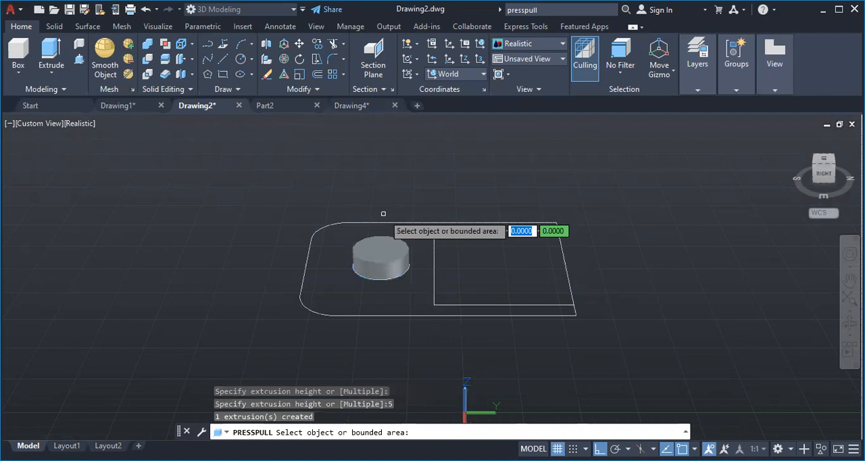
{"action": "left_click", "coordinate": [296, 162]}
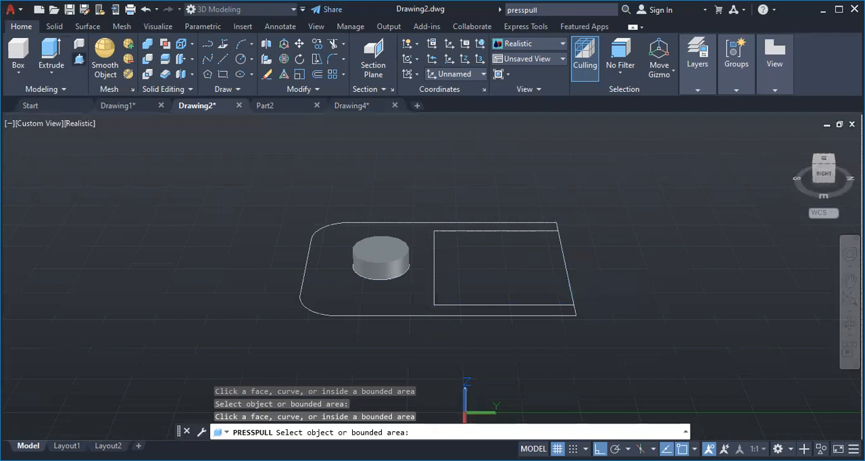
{"action": "left_click", "coordinate": [309, 309]}
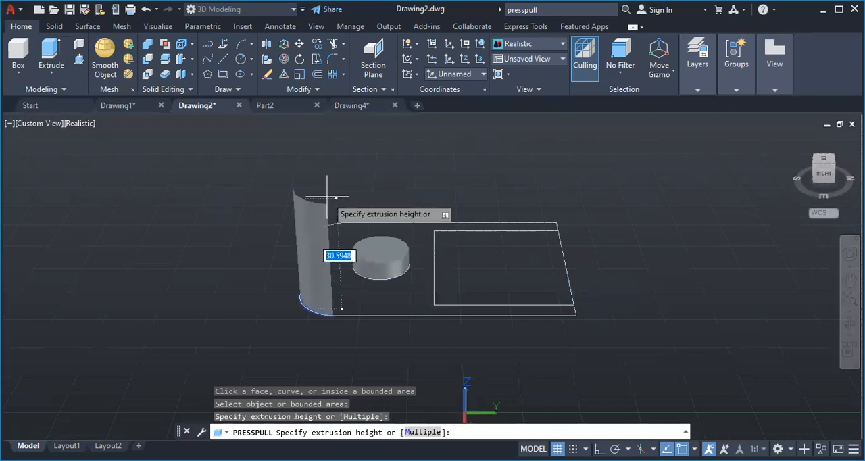
{"action": "key", "text": "Escape"}
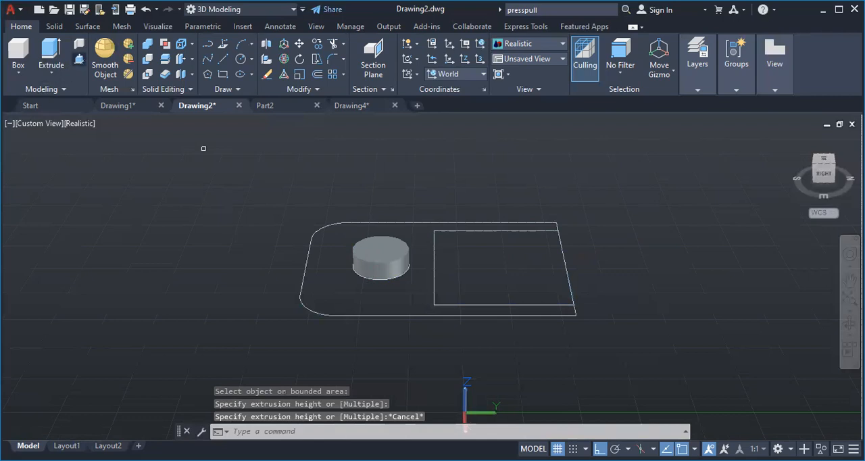
Press-pull the rectangular inner slot area upward to an extrusion height of 8
{"action": "key", "text": "Return"}
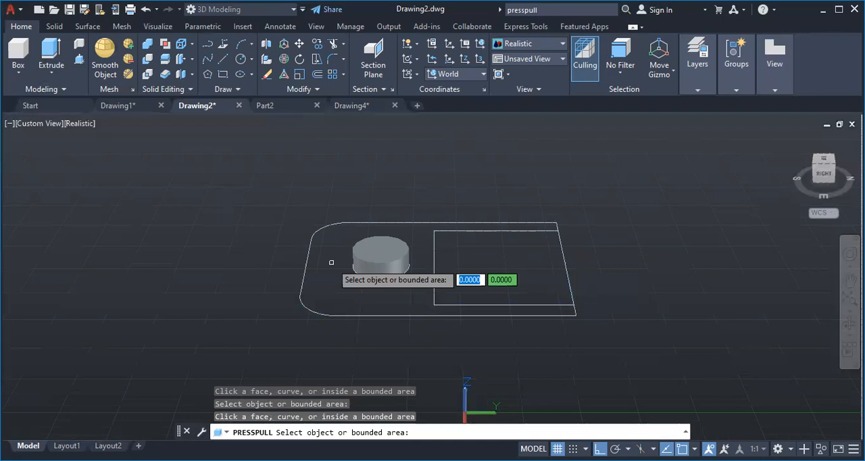
{"action": "left_click", "coordinate": [532, 265]}
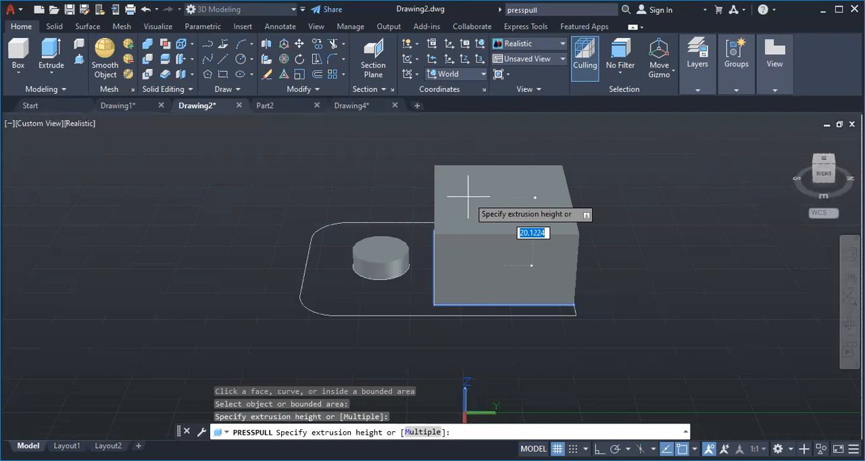
{"action": "type", "text": "8"}
{"action": "key", "text": "Return"}
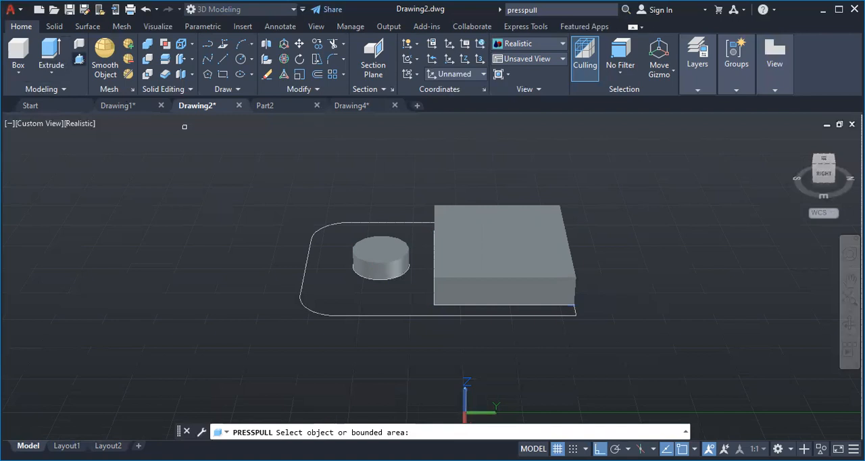
{"action": "left_click", "coordinate": [310, 194]}
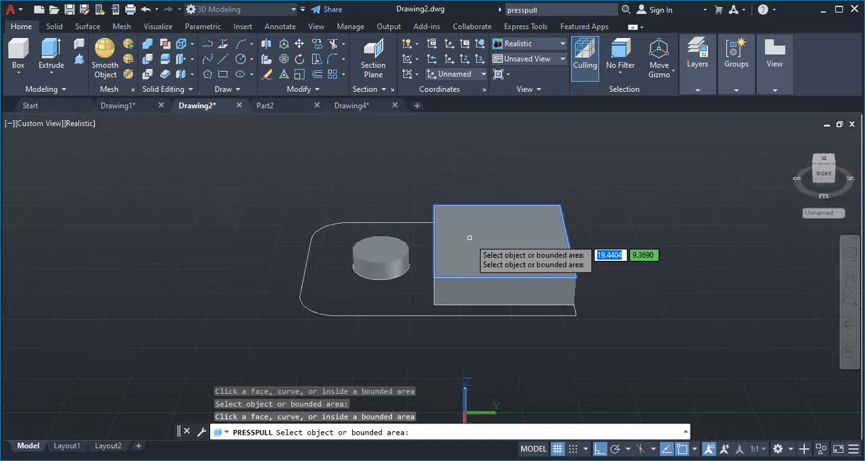
{"action": "left_click", "coordinate": [51, 54]}
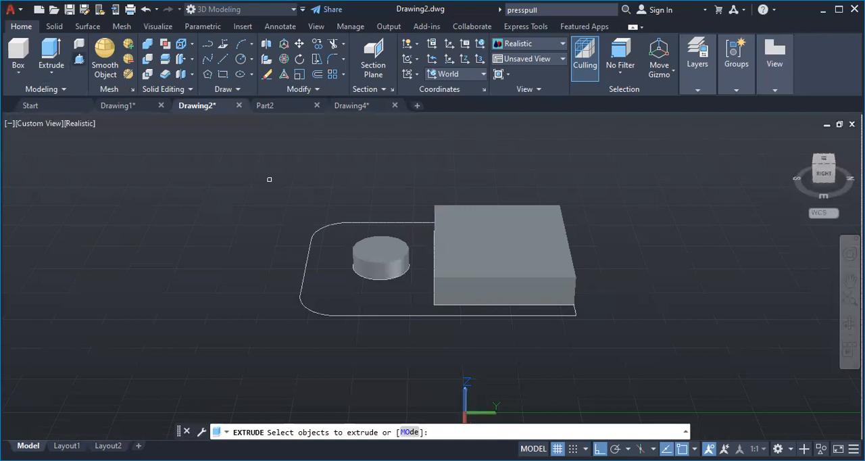
{"action": "left_click", "coordinate": [58, 47]}
{"action": "left_click", "coordinate": [51, 73]}
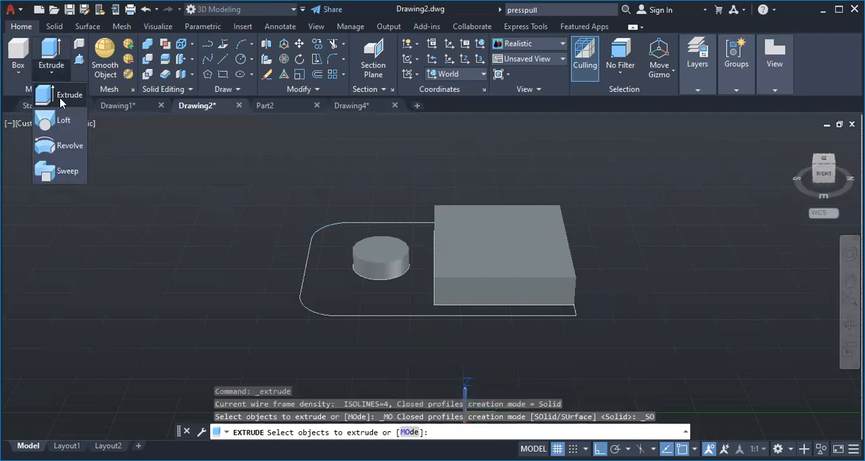
{"action": "left_click", "coordinate": [61, 101]}
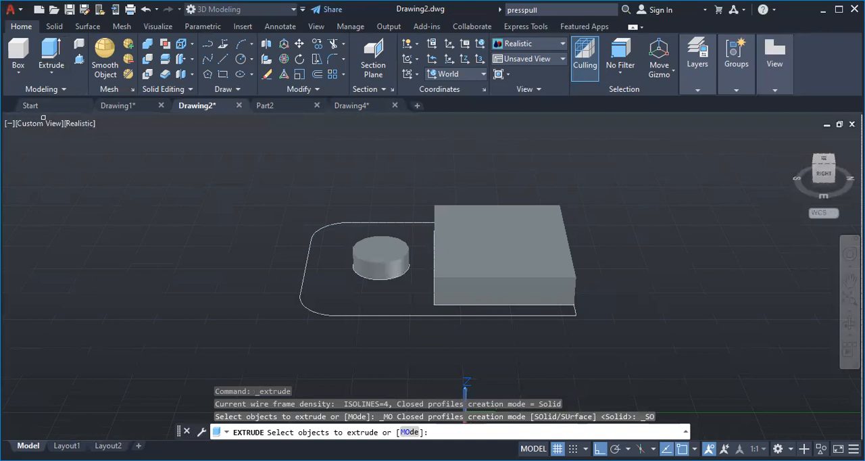
{"action": "left_click", "coordinate": [353, 315]}
{"action": "left_click", "coordinate": [302, 276]}
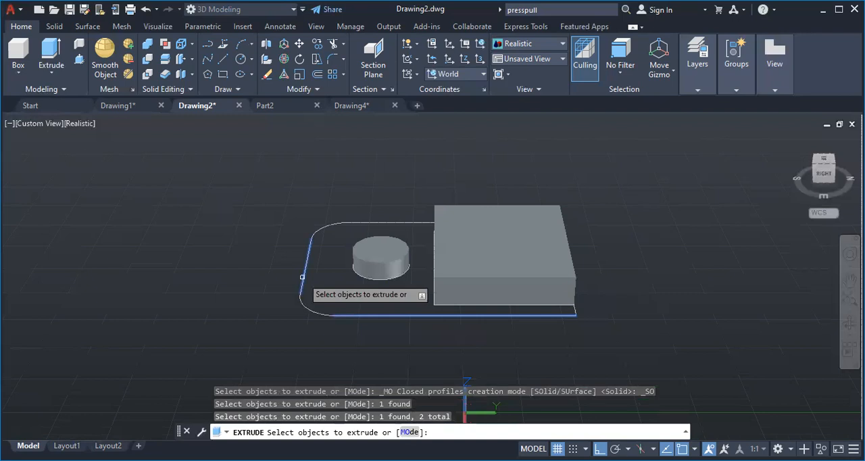
{"action": "left_click", "coordinate": [354, 221]}
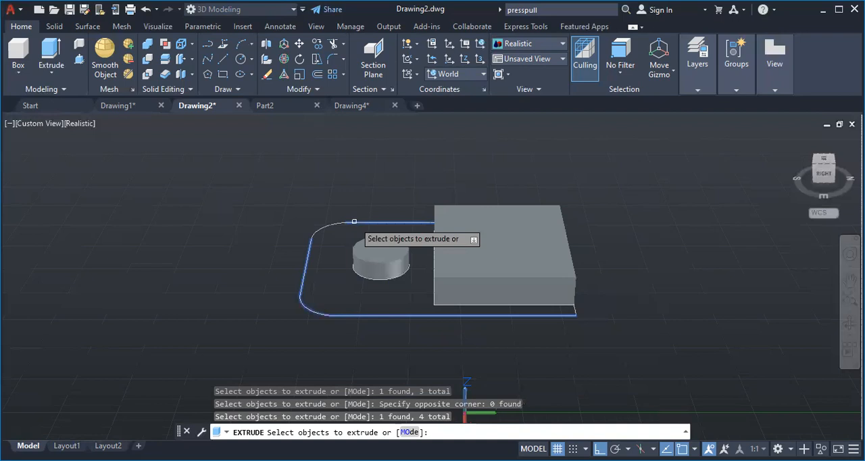
{"action": "left_click", "coordinate": [323, 227]}
{"action": "left_click", "coordinate": [576, 311]}
{"action": "key", "text": "Escape"}
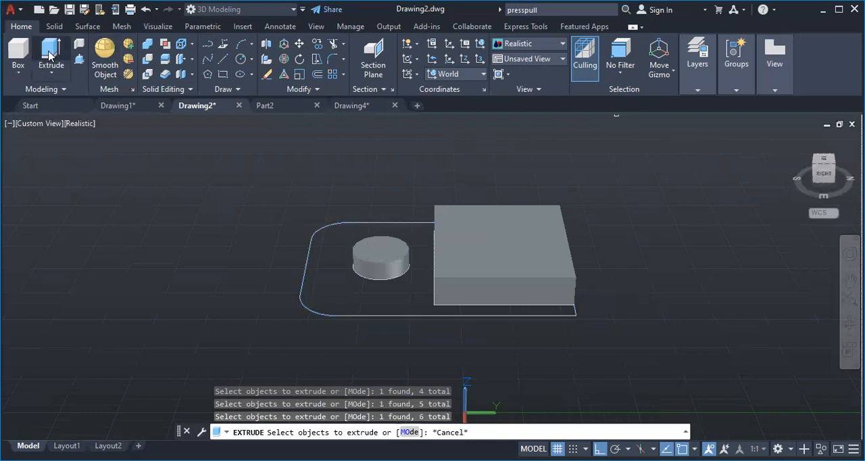
Extrude the outer outline, circle and inner slot profiles as surfaces to a height of 40
{"action": "left_click", "coordinate": [51, 52]}
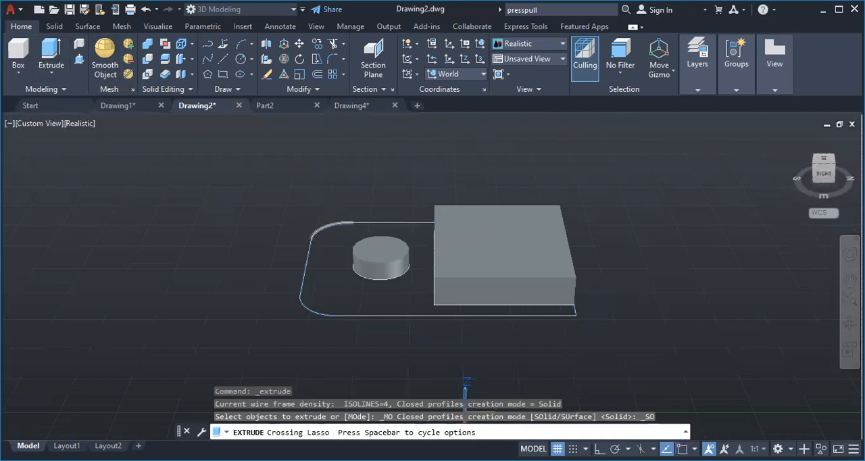
{"action": "left_click", "coordinate": [79, 59]}
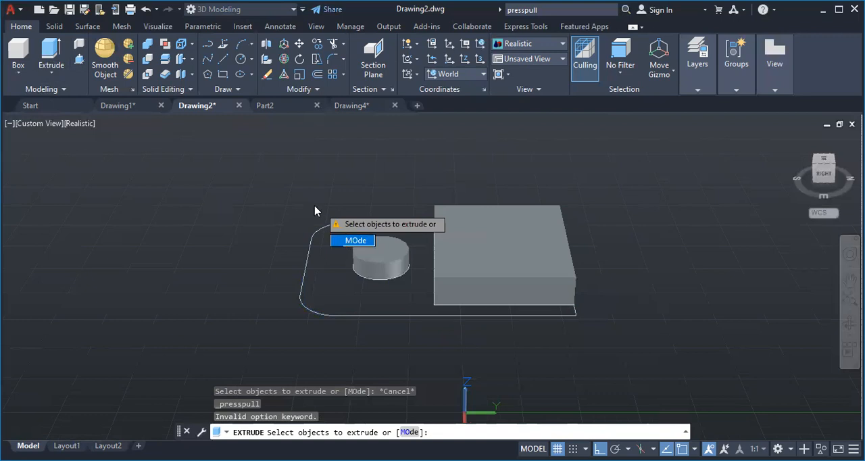
{"action": "left_click", "coordinate": [352, 241]}
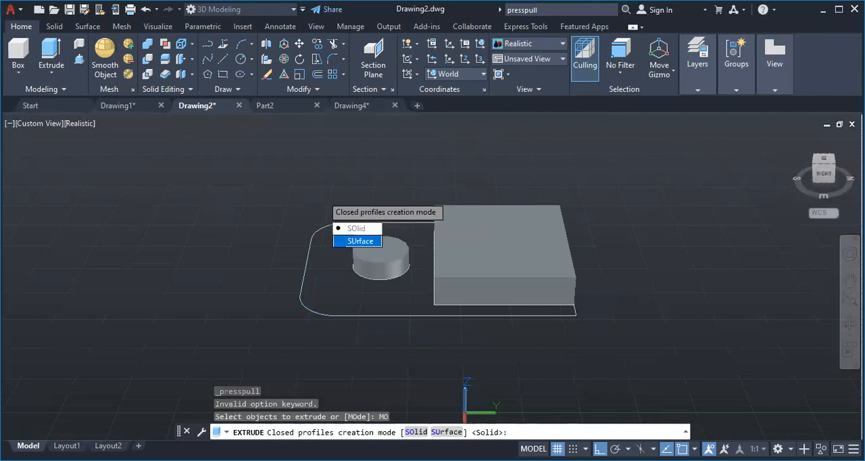
{"action": "left_click", "coordinate": [358, 240]}
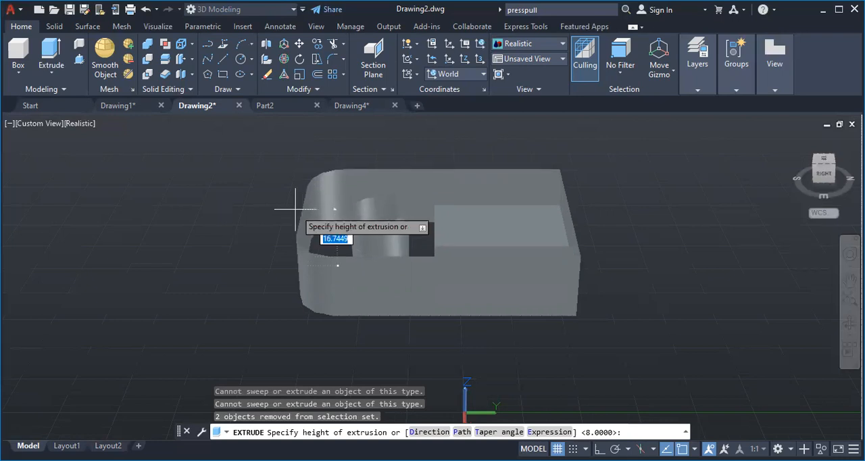
{"action": "type", "text": "40"}
{"action": "key", "text": "Return"}
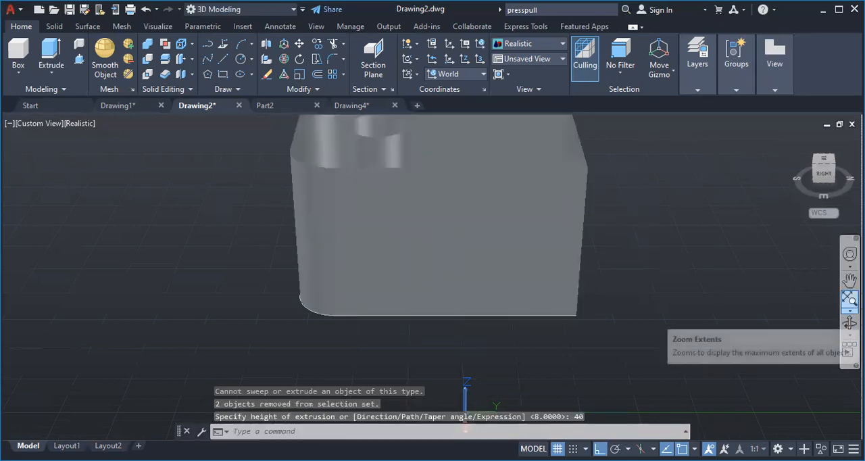
Examine the extruded surfaces from several angles and compare them with the finished part in the Part2 drawing
{"action": "left_click", "coordinate": [848, 323]}
{"action": "mouse_move", "coordinate": [757, 318]}
{"action": "left_mouse_down"}
{"action": "mouse_move", "coordinate": [658, 315]}
{"action": "mouse_move", "coordinate": [655, 337]}
{"action": "mouse_move", "coordinate": [626, 319]}
{"action": "mouse_move", "coordinate": [612, 320]}
{"action": "mouse_move", "coordinate": [601, 345]}
{"action": "left_mouse_up"}
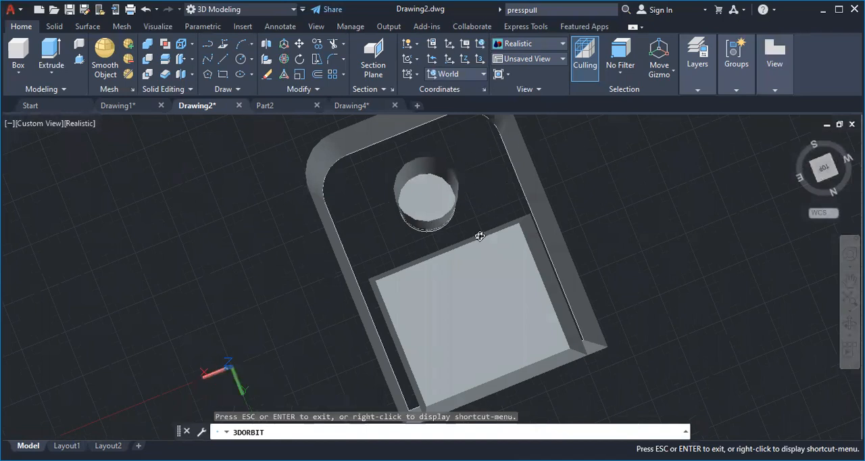
{"action": "mouse_move", "coordinate": [622, 197]}
{"action": "left_mouse_down"}
{"action": "mouse_move", "coordinate": [674, 148]}
{"action": "mouse_move", "coordinate": [660, 188]}
{"action": "mouse_move", "coordinate": [656, 180]}
{"action": "mouse_move", "coordinate": [671, 179]}
{"action": "mouse_move", "coordinate": [676, 191]}
{"action": "mouse_move", "coordinate": [642, 231]}
{"action": "mouse_move", "coordinate": [665, 207]}
{"action": "left_mouse_up"}
{"action": "left_click_drag", "start_coordinate": [628, 278], "coordinate": [696, 271]}
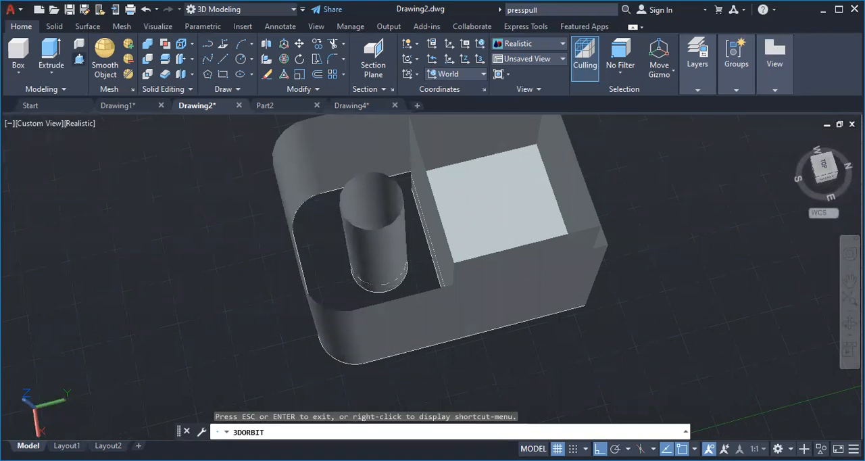
{"action": "key", "text": "Escape"}
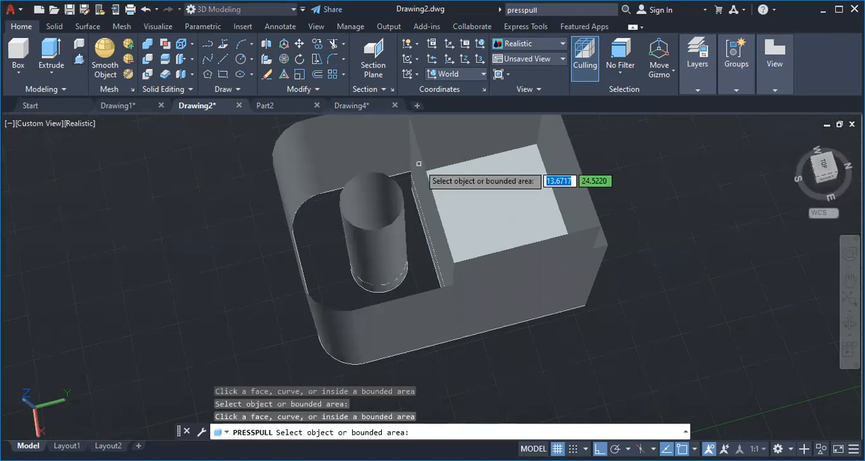
{"action": "left_click", "coordinate": [295, 113]}
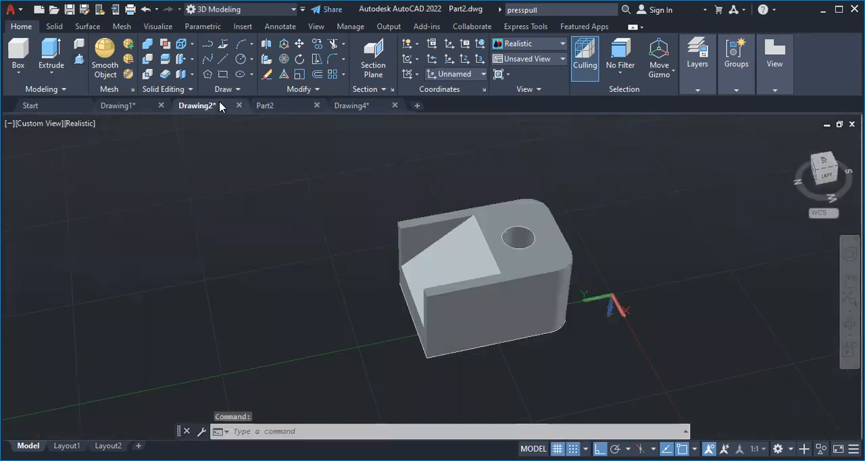
{"action": "left_click", "coordinate": [198, 106]}
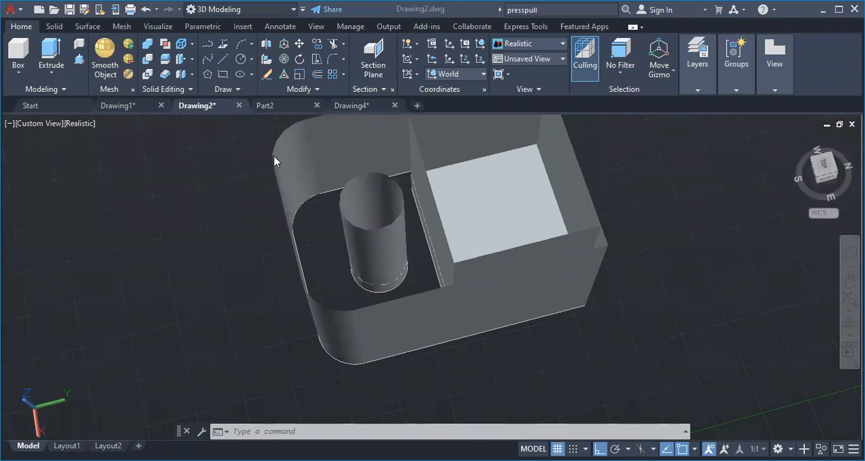
{"action": "left_click", "coordinate": [266, 109]}
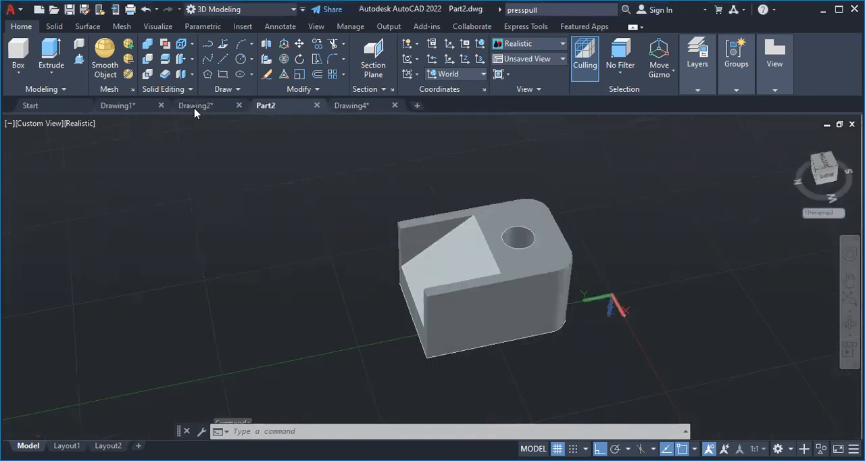
{"action": "left_click", "coordinate": [194, 108]}
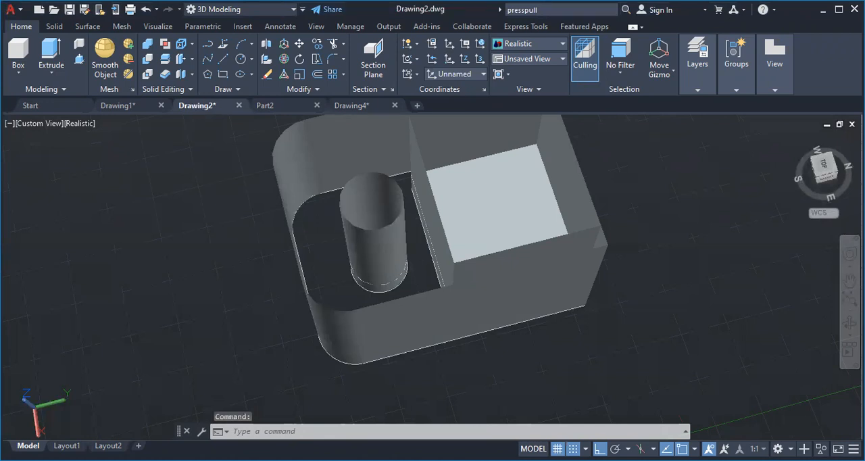
Try to move the rounded corner surface with its gizmo, continuing despite the loss of surface associativity
{"action": "left_click", "coordinate": [306, 148]}
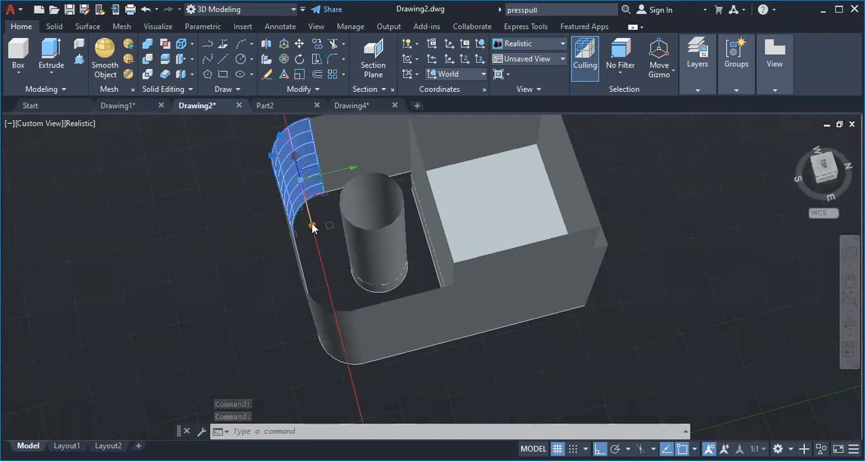
{"action": "left_click", "coordinate": [329, 262]}
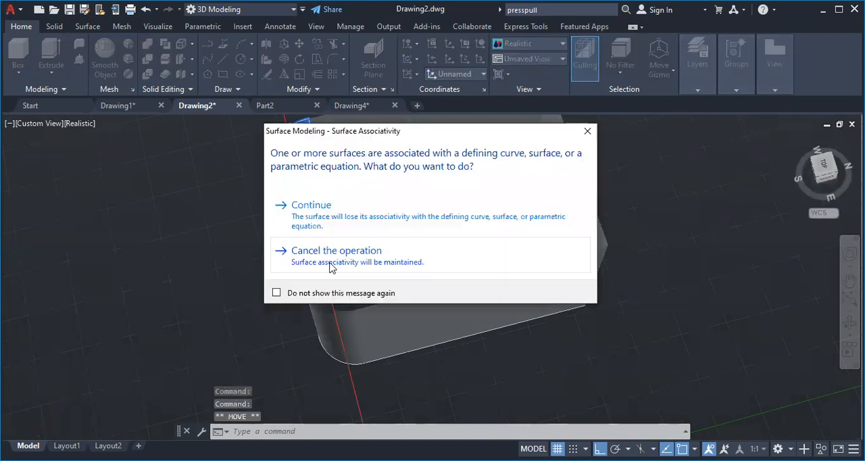
{"action": "left_click", "coordinate": [343, 220]}
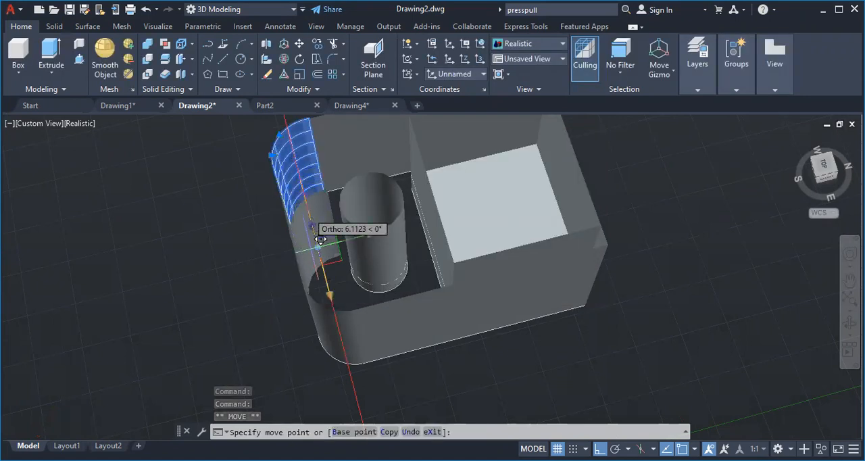
{"action": "left_click", "coordinate": [310, 165]}
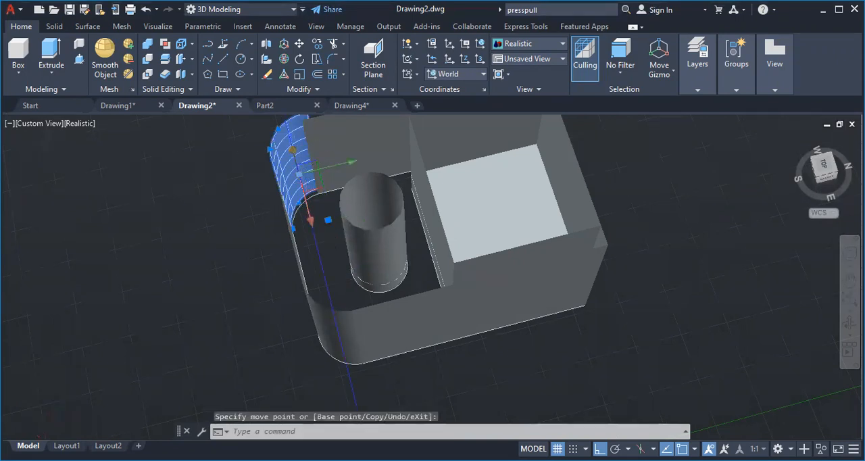
{"action": "left_click", "coordinate": [305, 177]}
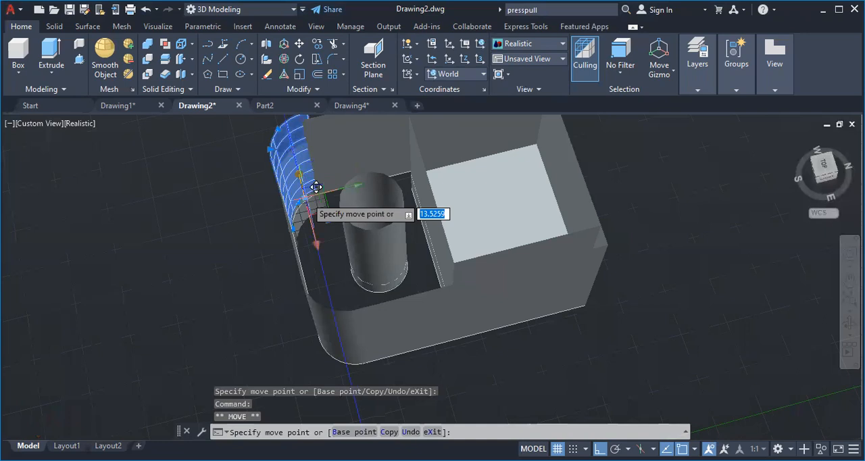
{"action": "left_click", "coordinate": [315, 187]}
Undo the moves of the rounded corner surface
{"action": "key", "text": "ctrl+z"}
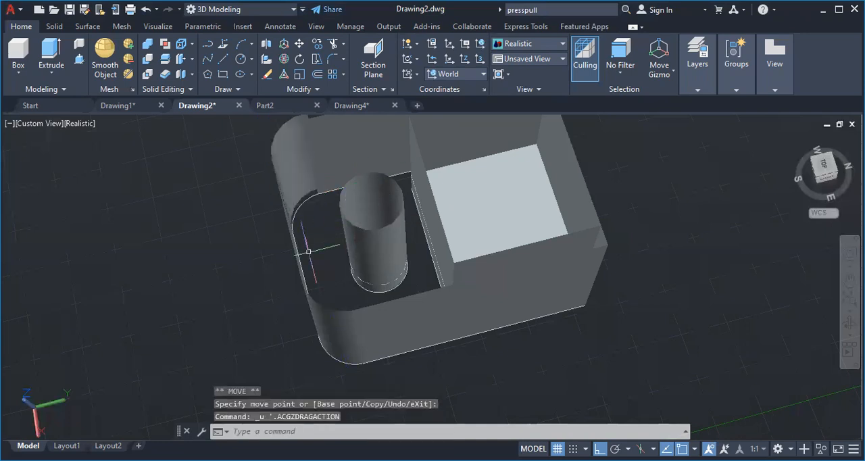
{"action": "key", "text": "ctrl+z"}
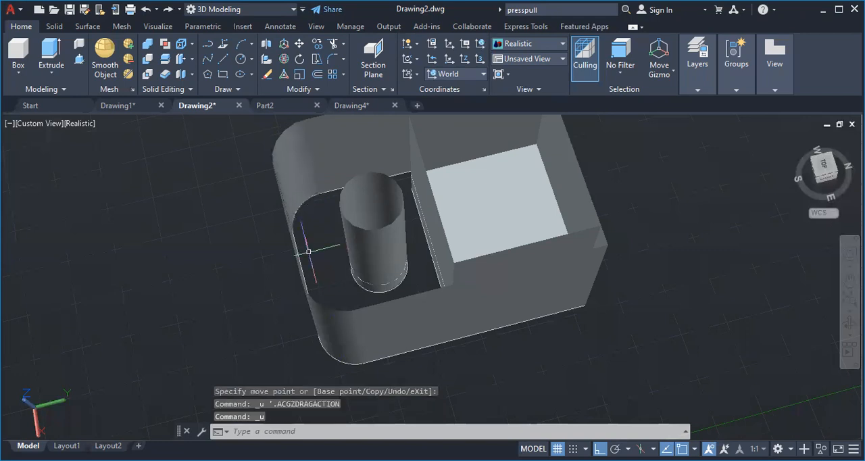
{"action": "key", "text": "ctrl+z"}
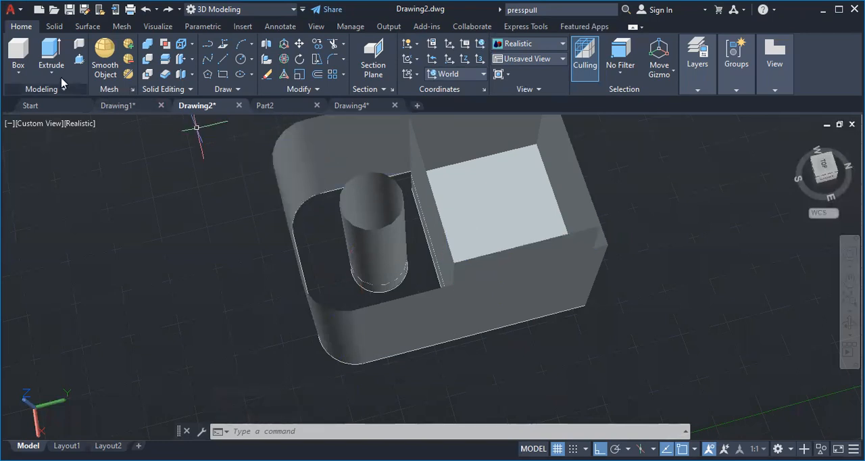
Try to press-pull the extruded surface model by 40
{"action": "left_click", "coordinate": [78, 62]}
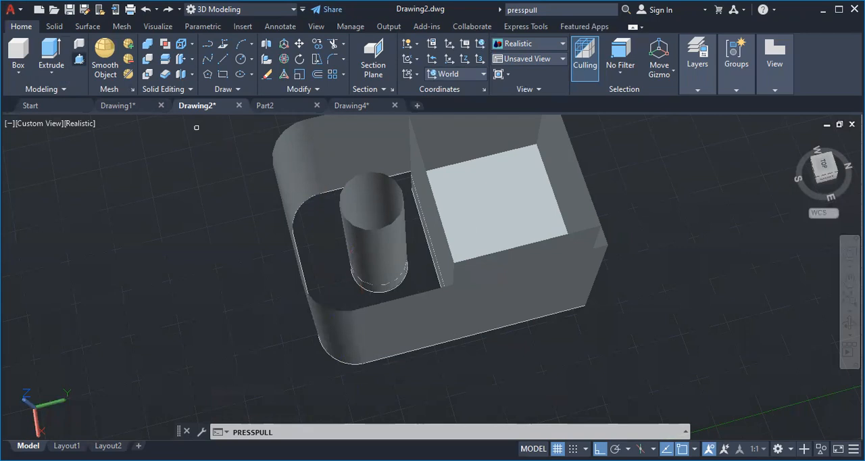
{"action": "key", "text": "Return"}
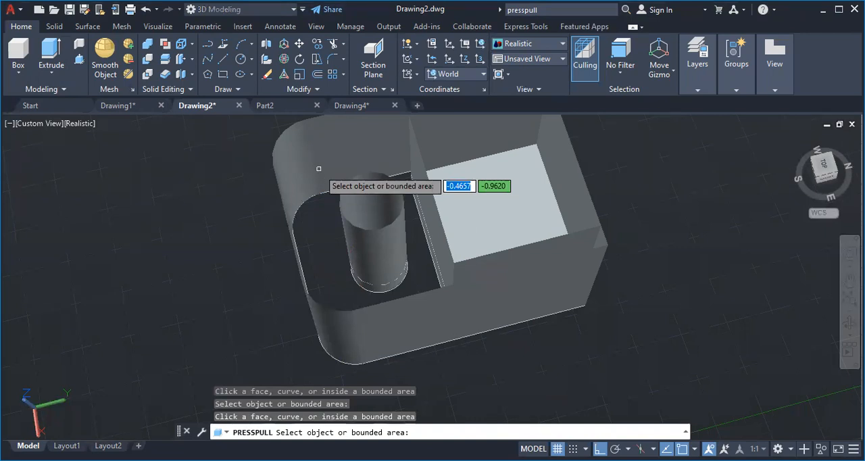
{"action": "type", "text": "40"}
{"action": "key", "text": "Return"}
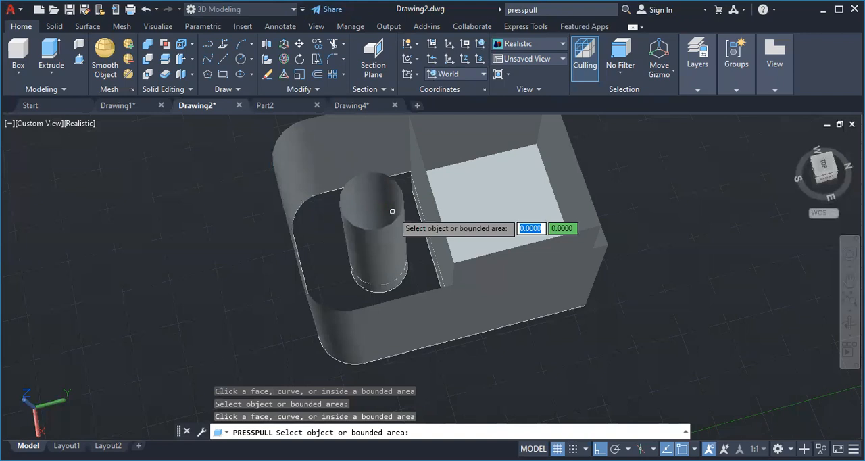
Switch to the Part2 drawing
{"action": "left_click", "coordinate": [265, 105]}
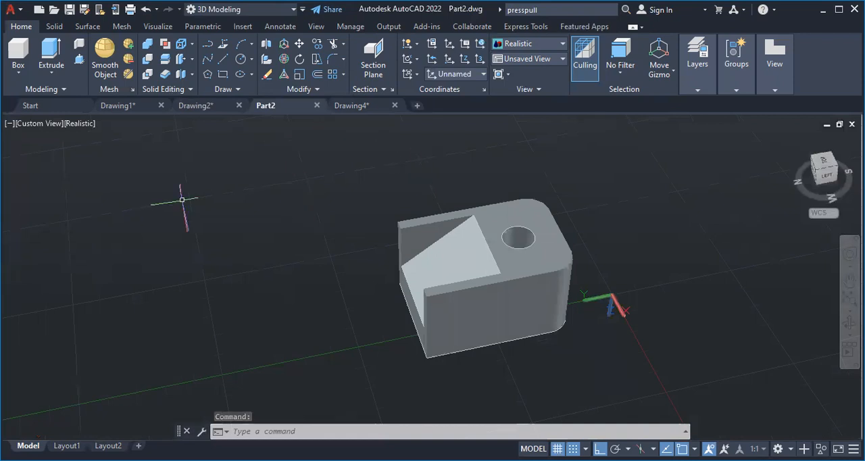
Sketch two connected perpendicular lines in the empty area beside the part, the first about 75 long, and trim both away
{"action": "left_click", "coordinate": [223, 75]}
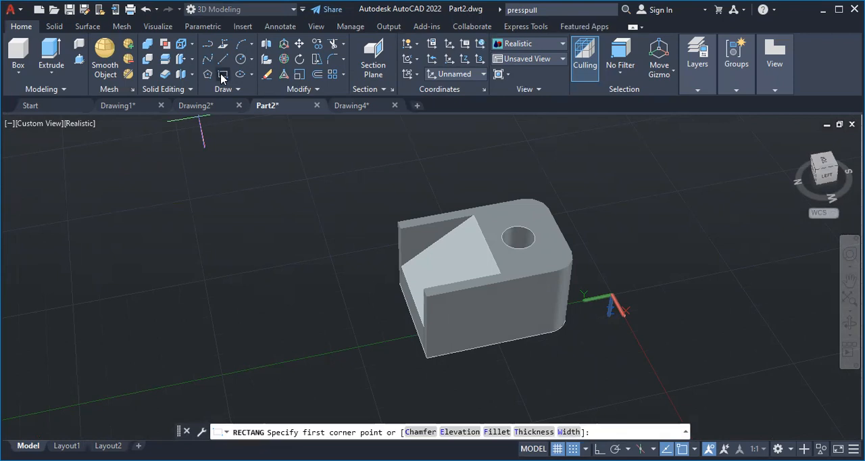
{"action": "left_click", "coordinate": [222, 58]}
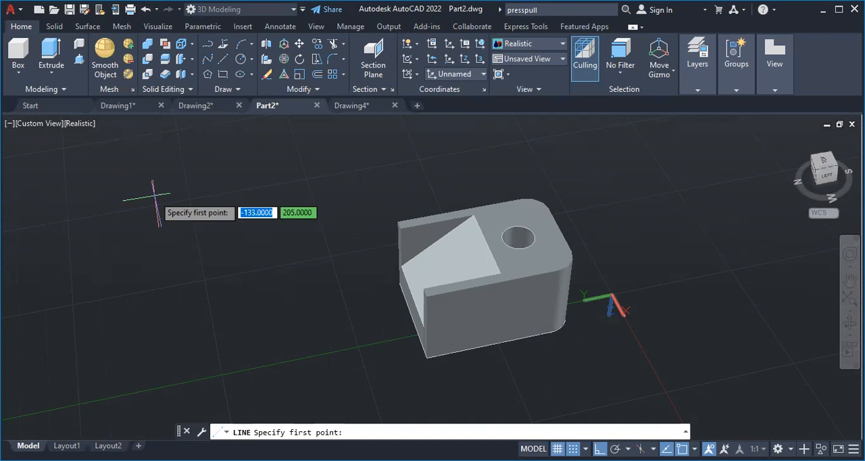
{"action": "left_click", "coordinate": [251, 201]}
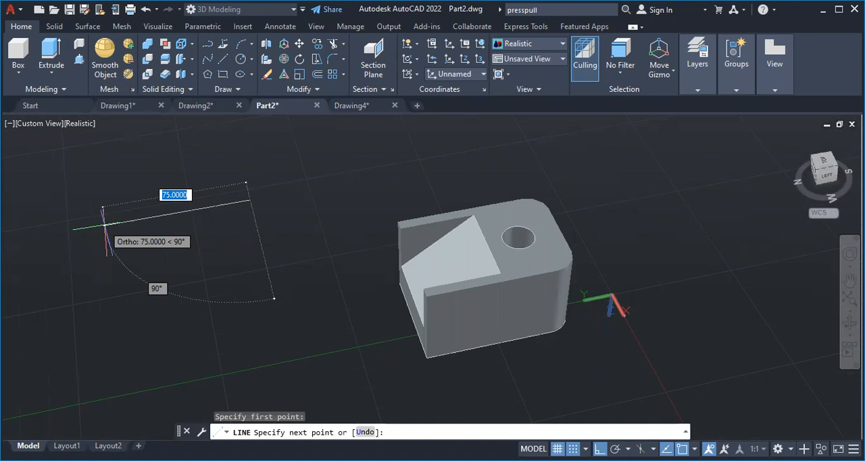
{"action": "left_click", "coordinate": [104, 224]}
{"action": "left_click", "coordinate": [113, 313]}
{"action": "key", "text": "Escape"}
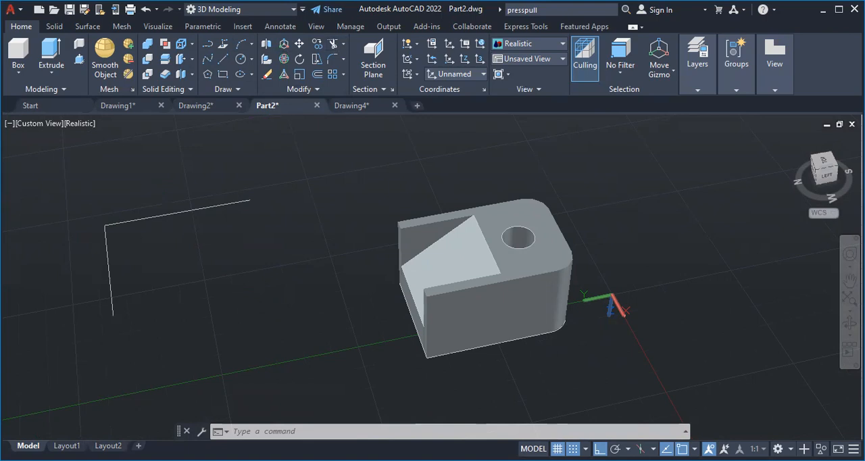
{"action": "key", "text": "Return"}
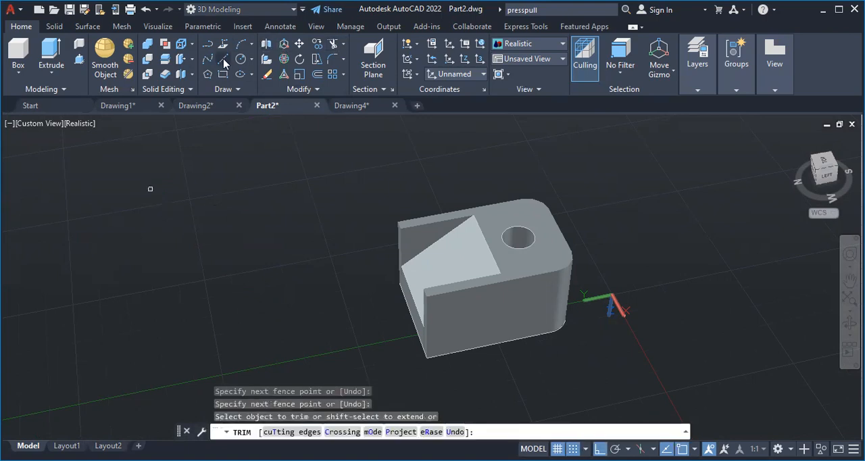
Draw a closed rectangle from four connected lines, 30 by 20, in the empty area beside the part
{"action": "left_click", "coordinate": [95, 227]}
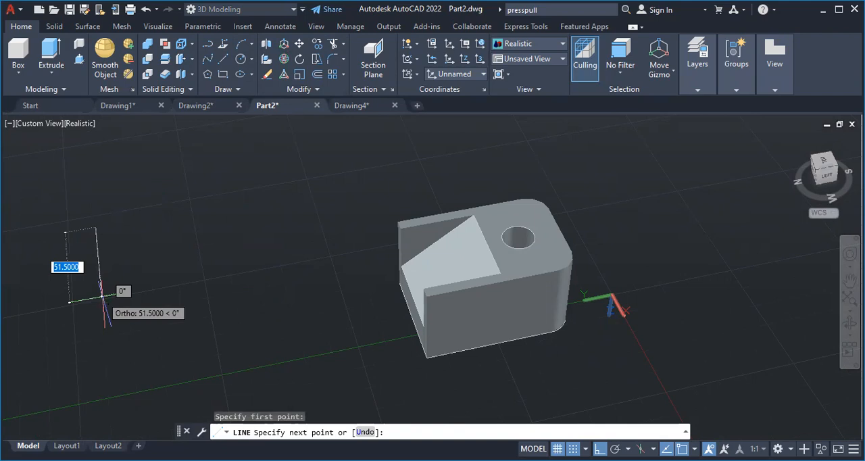
{"action": "type", "text": "30"}
{"action": "key", "text": "Return"}
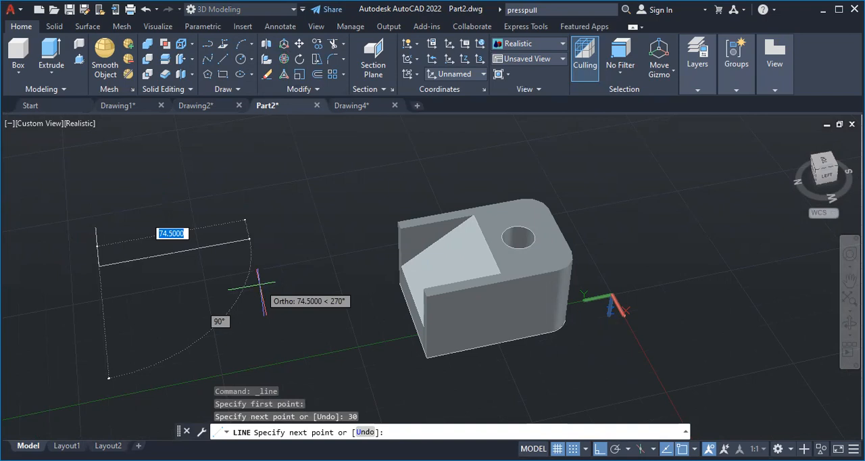
{"action": "type", "text": "20"}
{"action": "key", "text": "Return"}
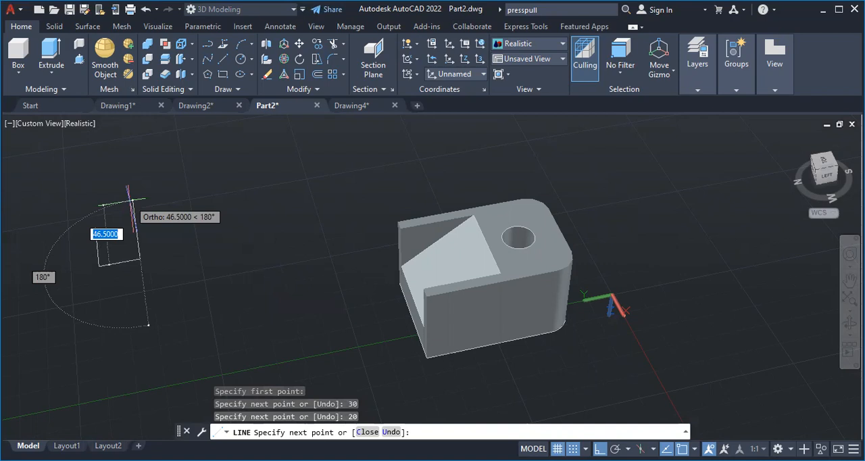
{"action": "type", "text": "20"}
{"action": "key", "text": "Return"}
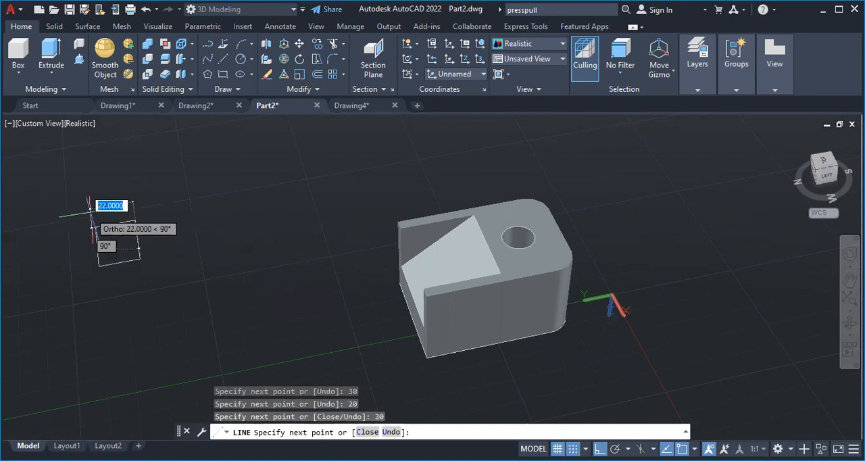
{"action": "type", "text": "20"}
{"action": "key", "text": "Return"}
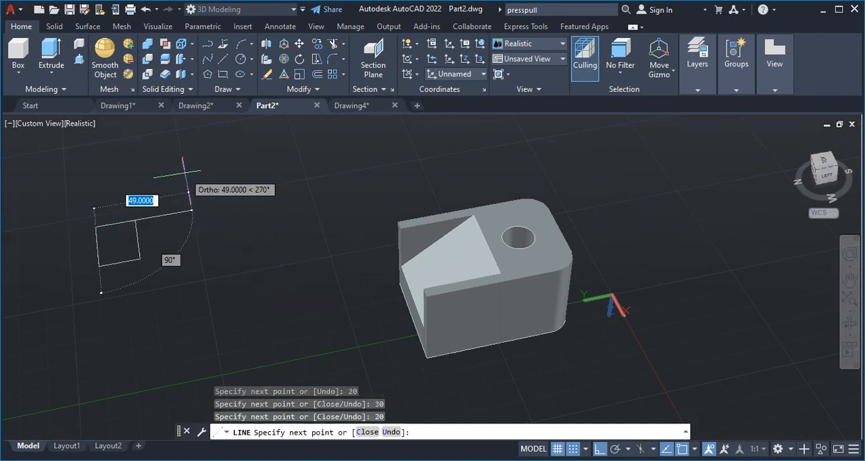
{"action": "key", "text": "Escape"}
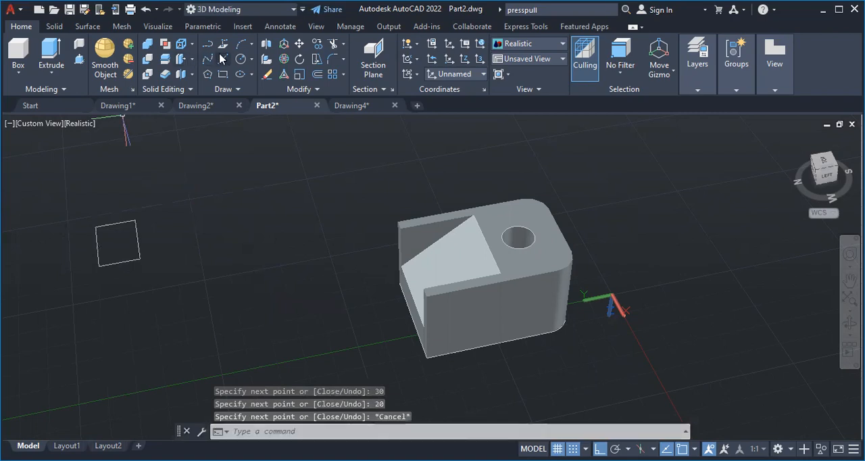
Draw a two-point circle of diameter 20 across each short side of the rectangle, plus a line outward from a long side's midpoint
{"action": "left_click", "coordinate": [250, 60]}
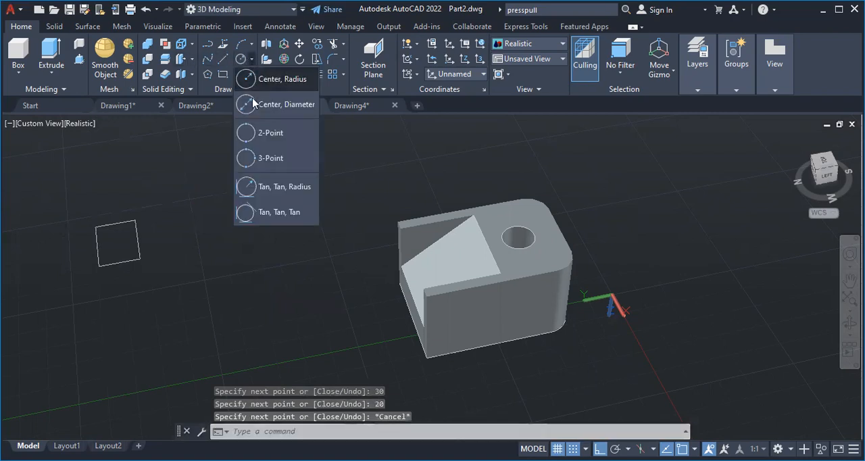
{"action": "left_click", "coordinate": [261, 134]}
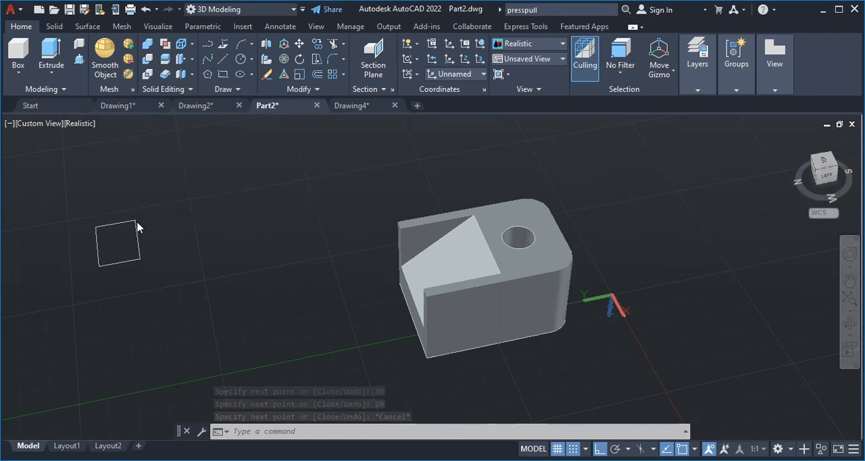
{"action": "type", "text": "20"}
{"action": "key", "text": "Return"}
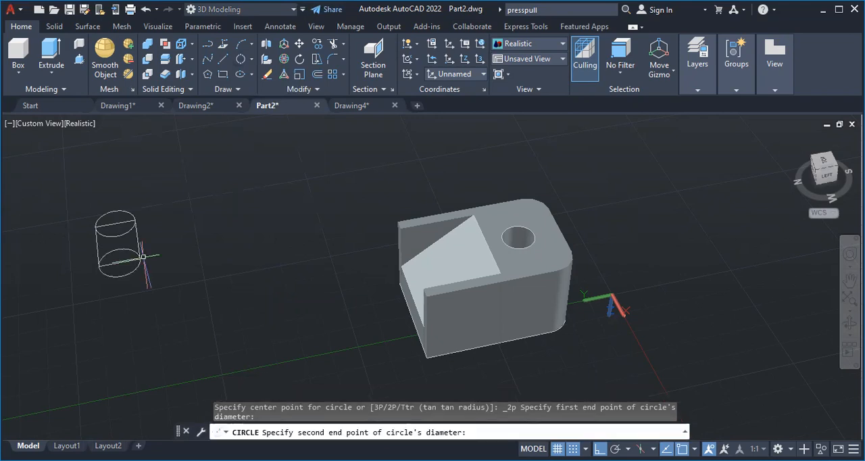
{"action": "left_click", "coordinate": [143, 257]}
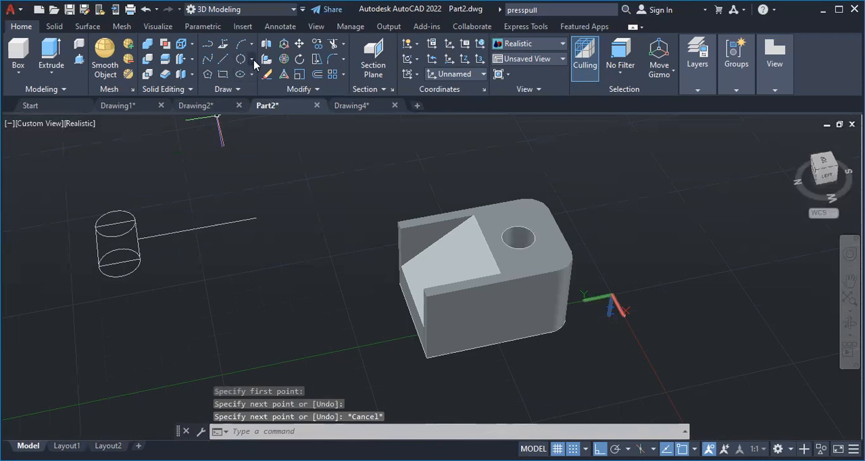
Draw a circle of diameter 15 centred where the outward line meets the rectangle's long side
{"action": "left_click", "coordinate": [251, 58]}
{"action": "left_click", "coordinate": [264, 105]}
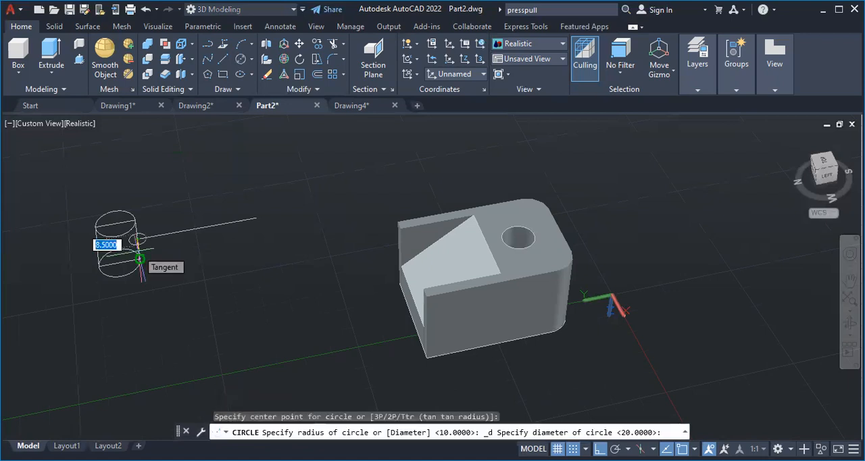
{"action": "type", "text": "15"}
{"action": "key", "text": "Return"}
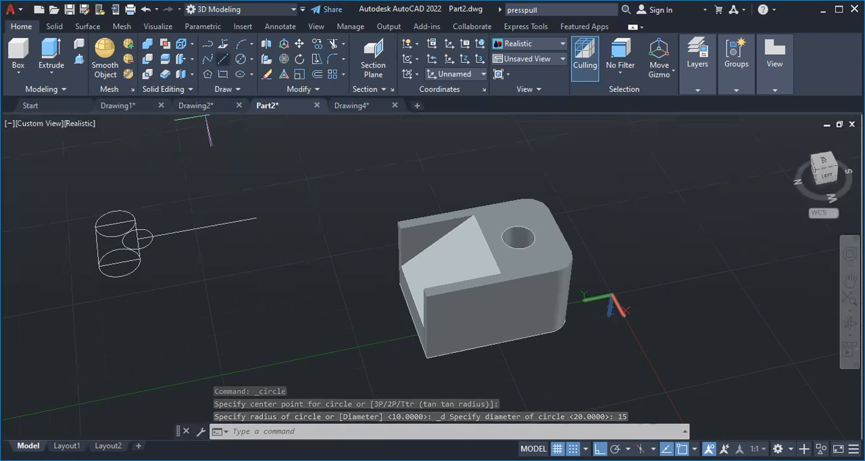
Draw a 60-long line starting tangent to the upper 20-diameter circle
{"action": "left_click", "coordinate": [223, 58]}
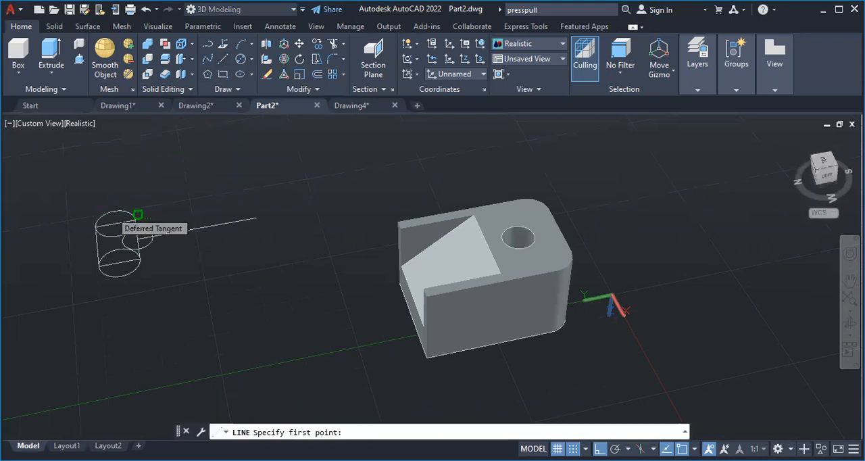
{"action": "left_click", "coordinate": [137, 215]}
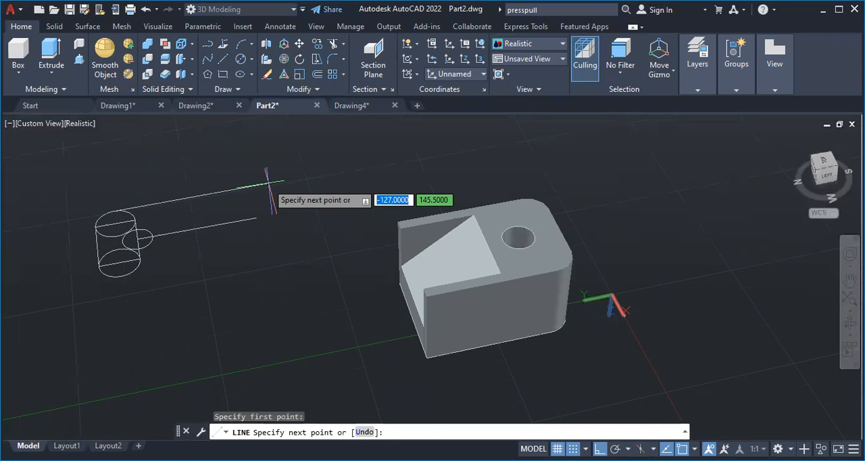
{"action": "type", "text": "60"}
{"action": "key", "text": "Return"}
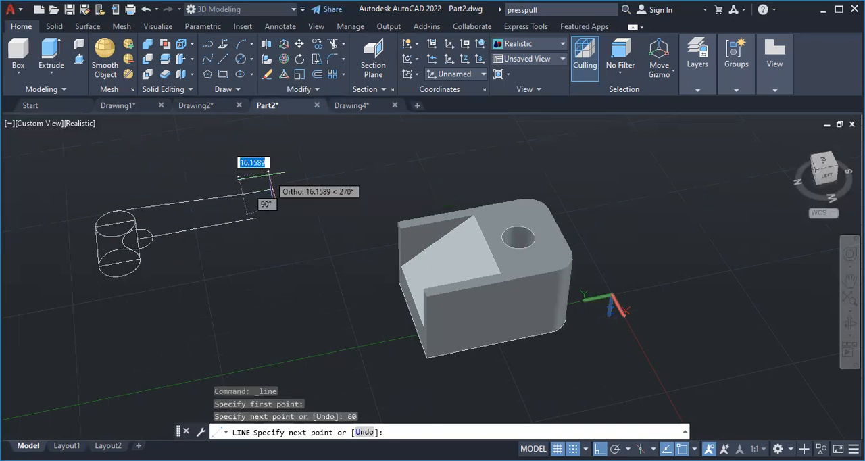
{"action": "key", "text": "Escape"}
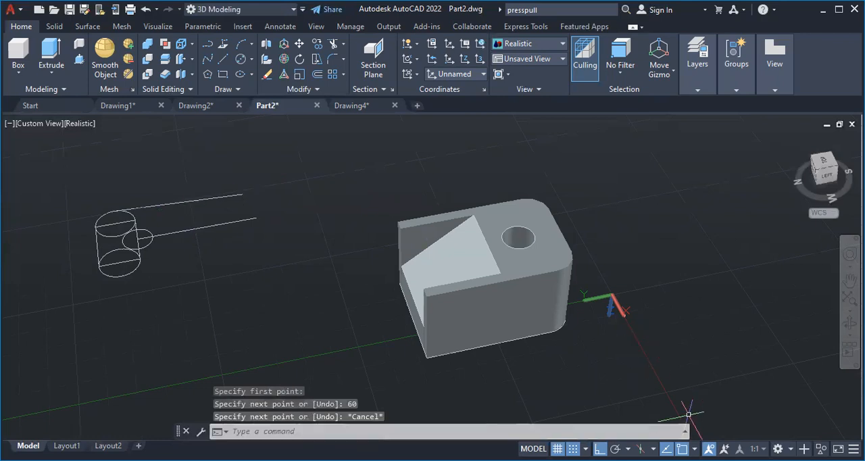
{"action": "key", "text": "F8"}
{"action": "key", "text": "F8"}
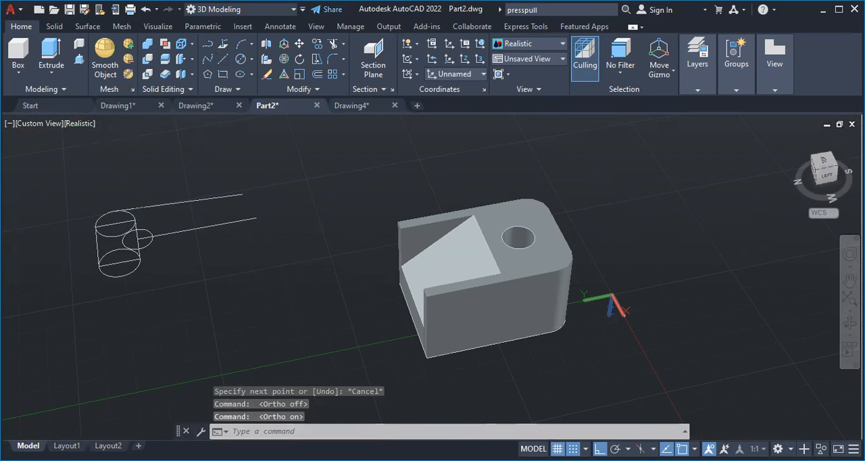
Draw a 60-long line from the outermost point of the upper circle, followed by a perpendicular 50-long line toward the lower circle's side
{"action": "left_click", "coordinate": [207, 44]}
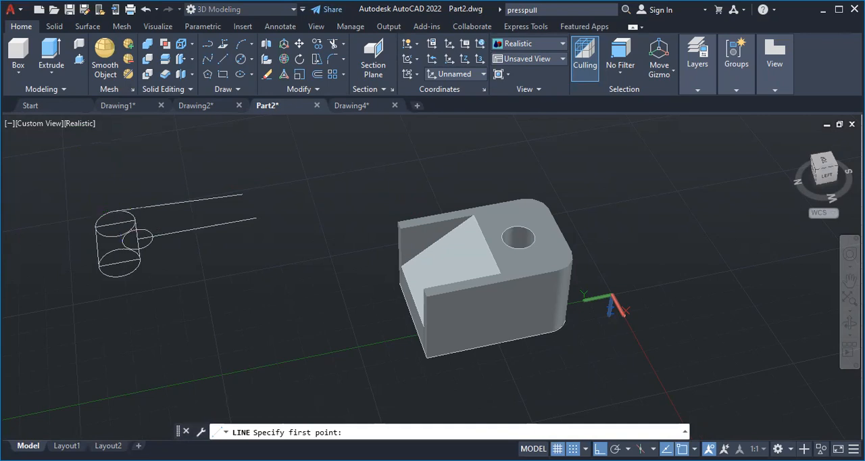
{"action": "left_click", "coordinate": [114, 211]}
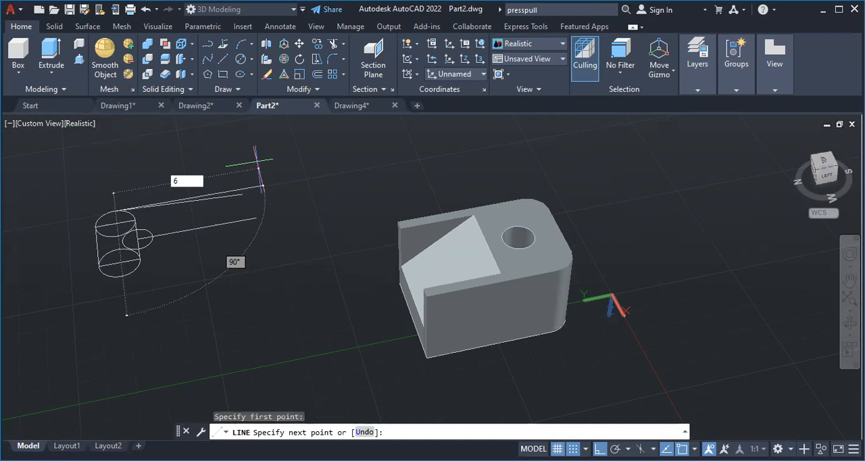
{"action": "type", "text": "60"}
{"action": "key", "text": "Return"}
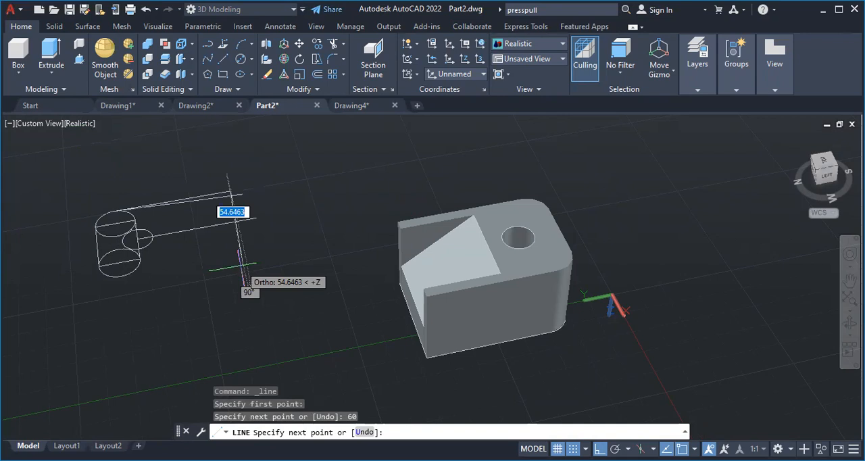
{"action": "type", "text": "50"}
{"action": "key", "text": "Return"}
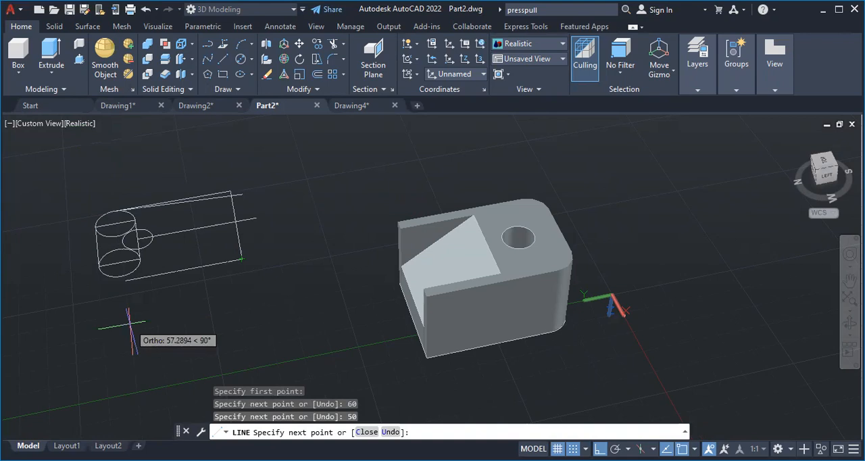
{"action": "left_click", "coordinate": [122, 272]}
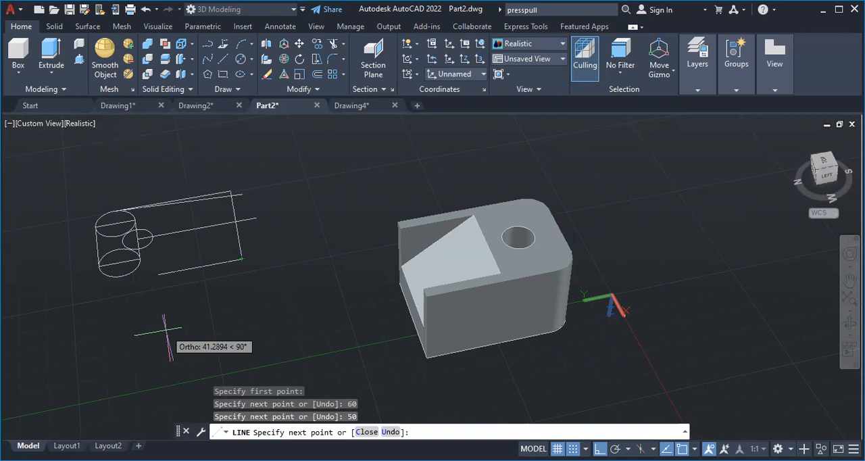
{"action": "key", "text": "Escape"}
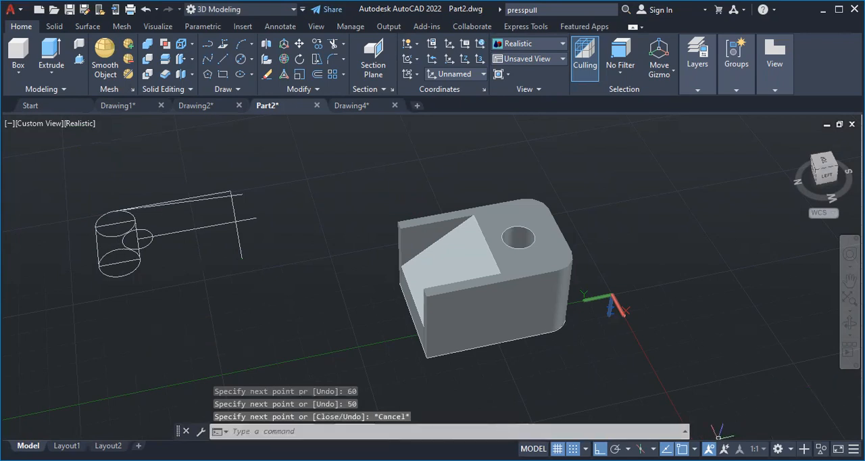
Turn the Endpoint and Midpoint object snaps off and back on
{"action": "left_click", "coordinate": [694, 449]}
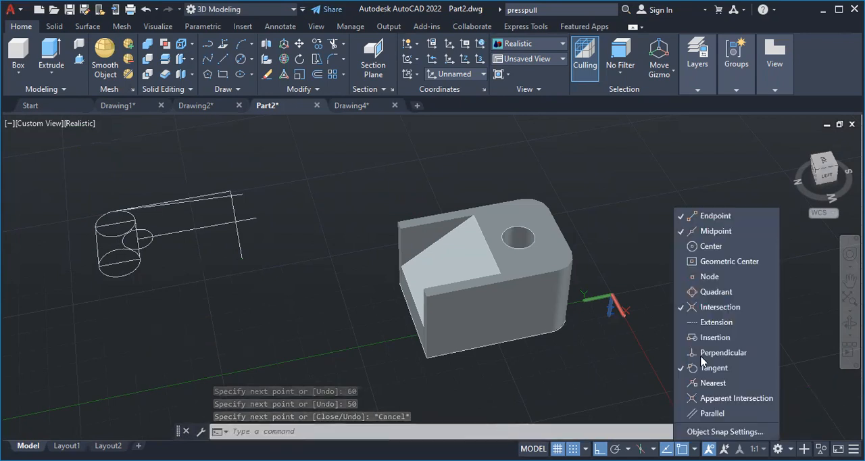
{"action": "left_click", "coordinate": [710, 233]}
{"action": "left_click", "coordinate": [683, 216]}
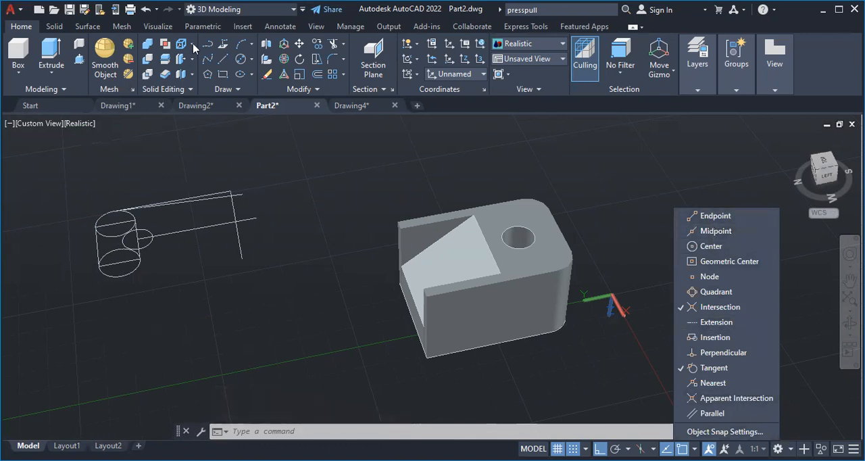
{"action": "left_click", "coordinate": [219, 67]}
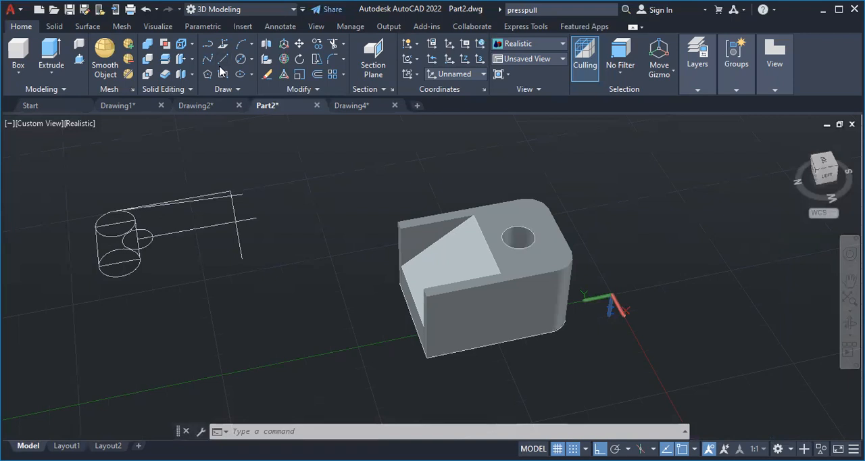
{"action": "left_click", "coordinate": [223, 60]}
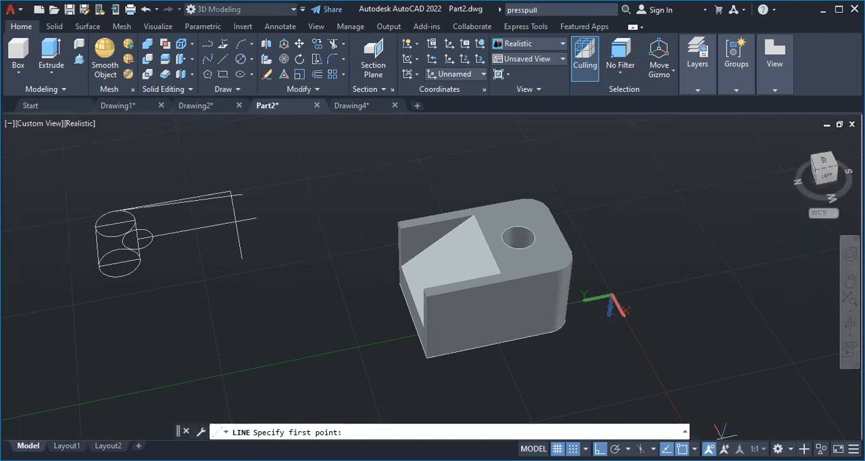
{"action": "left_click", "coordinate": [694, 449]}
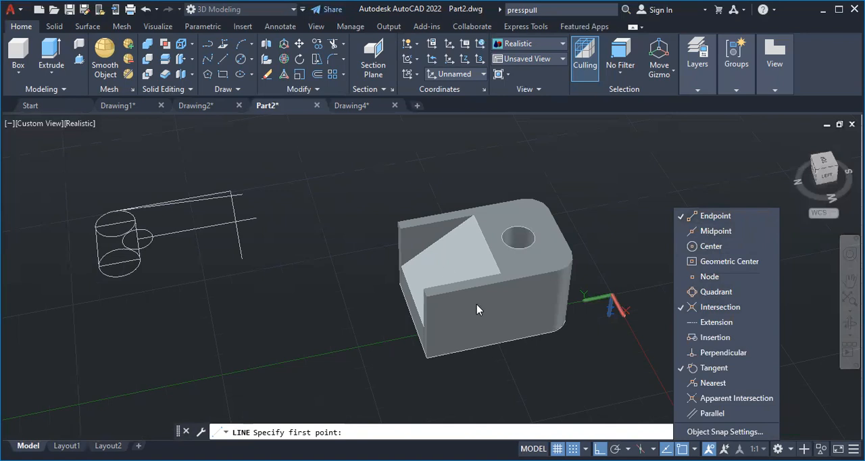
{"action": "left_click", "coordinate": [716, 231]}
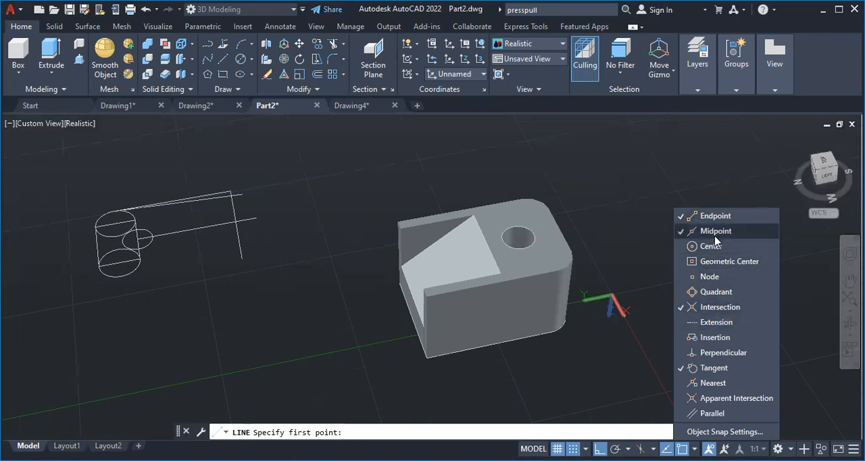
{"action": "left_click", "coordinate": [716, 235]}
{"action": "left_click", "coordinate": [715, 233]}
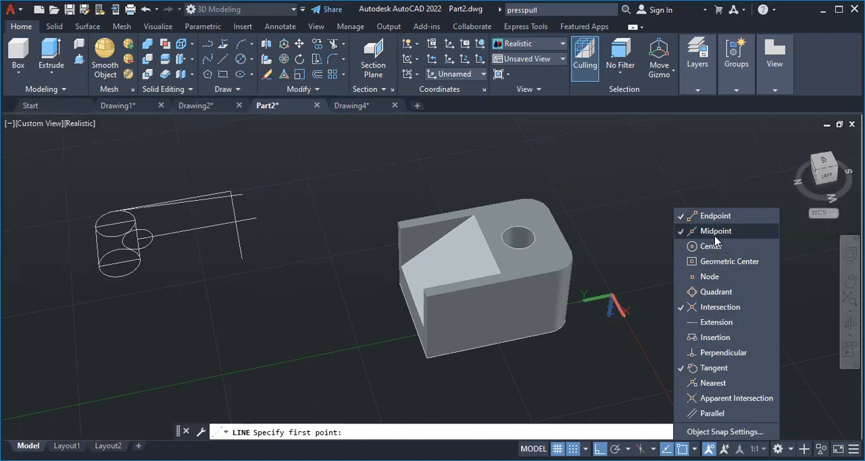
Try to draw a line from the free end of the 50-long line to the lower circle, and undo it
{"action": "left_click", "coordinate": [225, 58]}
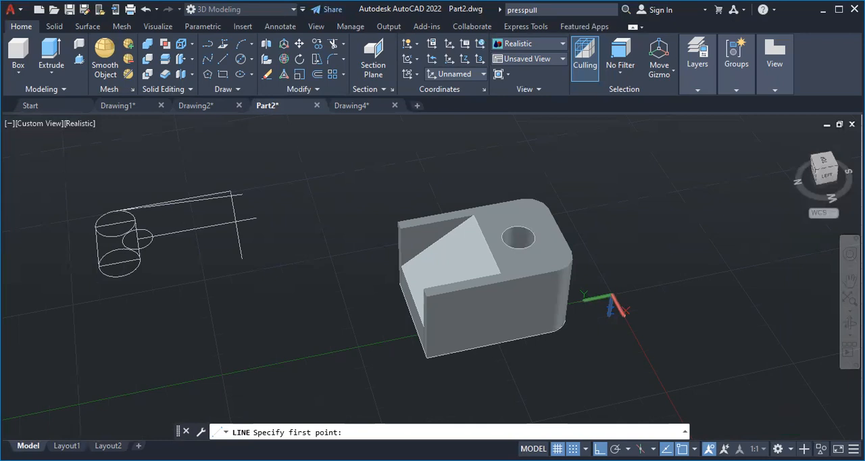
{"action": "left_click", "coordinate": [242, 258]}
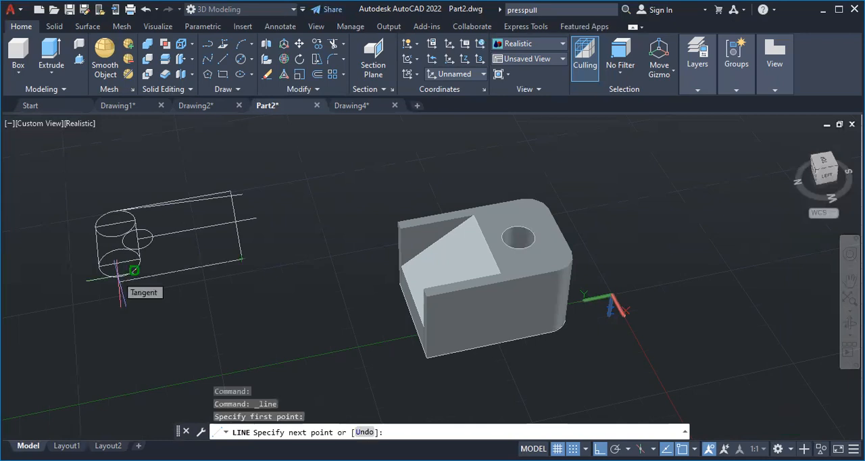
{"action": "left_click", "coordinate": [119, 274]}
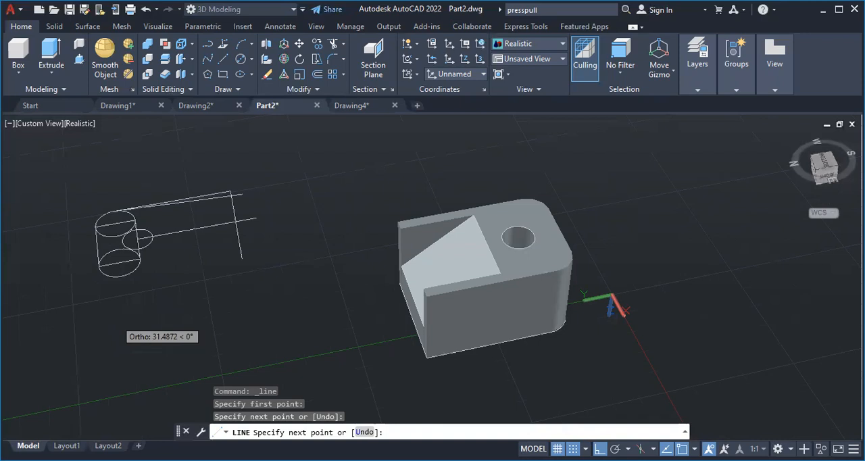
{"action": "left_click", "coordinate": [364, 432]}
{"action": "key", "text": "Escape"}
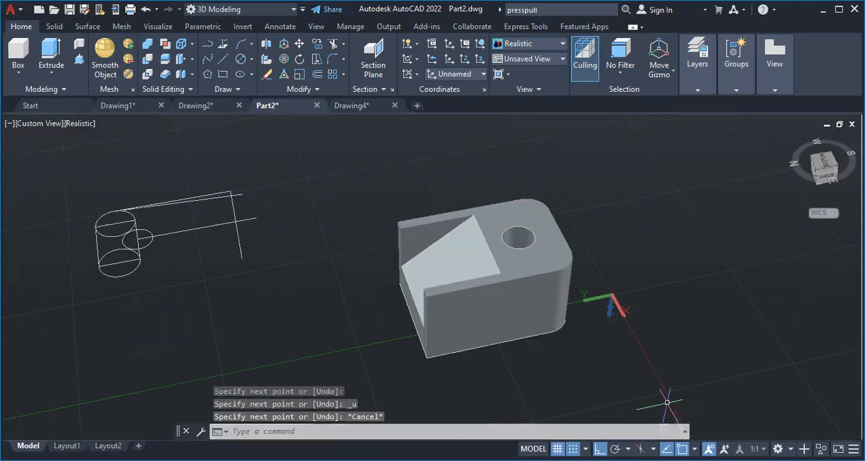
Turn off the Tangent object snap
{"action": "left_click", "coordinate": [694, 449]}
{"action": "left_click", "coordinate": [705, 373]}
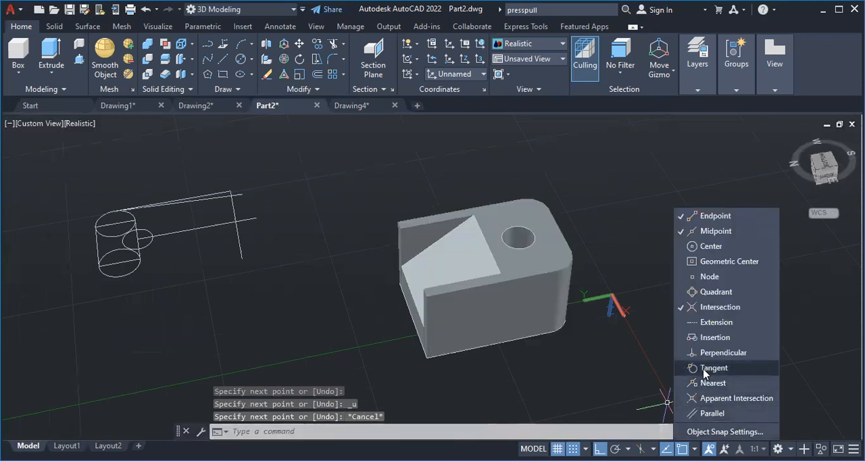
{"action": "left_click", "coordinate": [173, 120]}
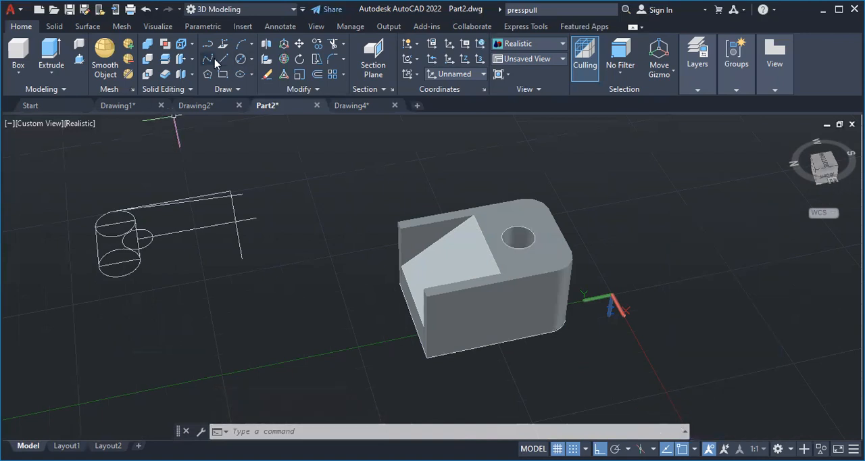
Try to draw a 60-long line from the lower circle toward the free end of the 50-long line, and undo it
{"action": "left_click", "coordinate": [224, 60]}
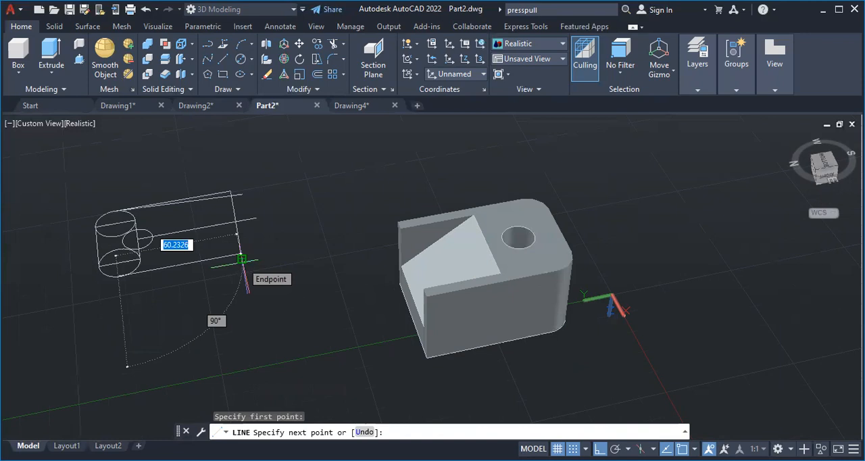
{"action": "type", "text": "60"}
{"action": "key", "text": "Return"}
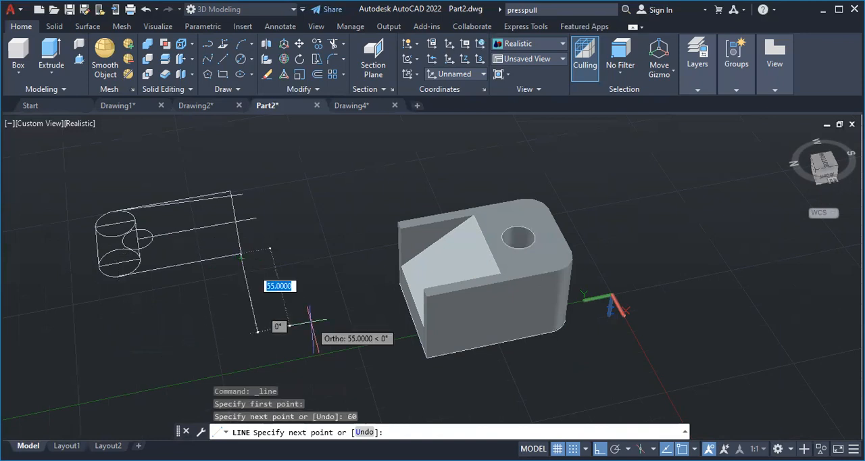
{"action": "key", "text": "Escape"}
{"action": "key", "text": "ctrl+z"}
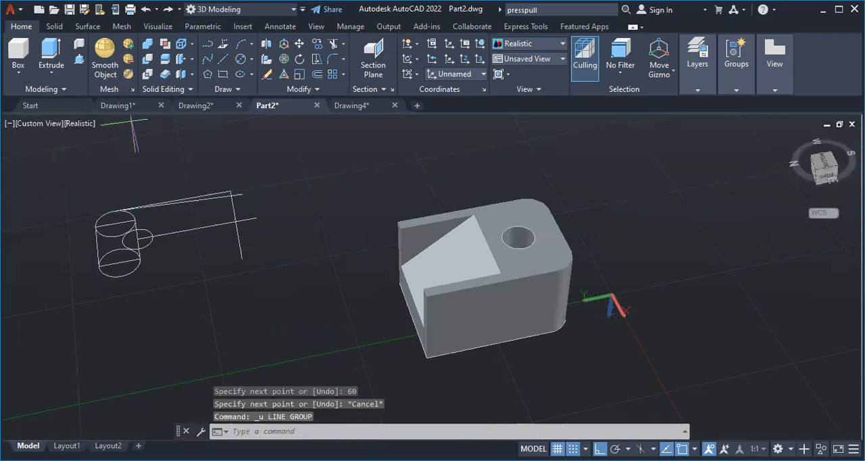
{"action": "type", "text": "l"}
{"action": "key", "text": "Return"}
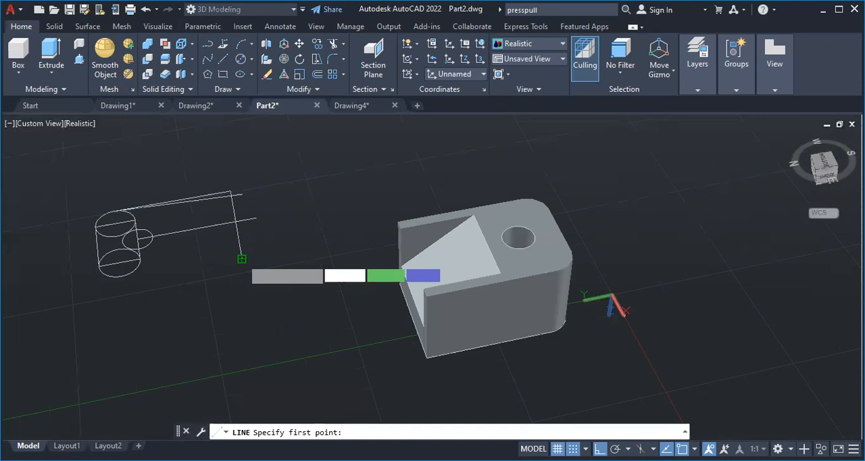
{"action": "left_click", "coordinate": [241, 259]}
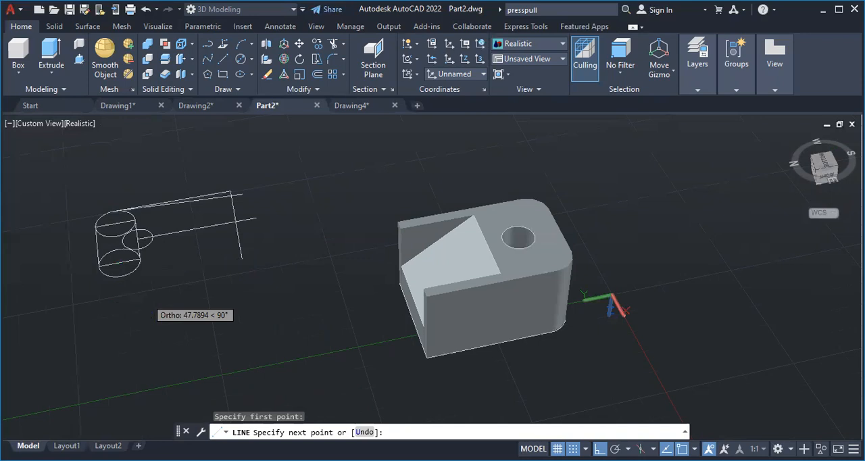
{"action": "left_click", "coordinate": [364, 432]}
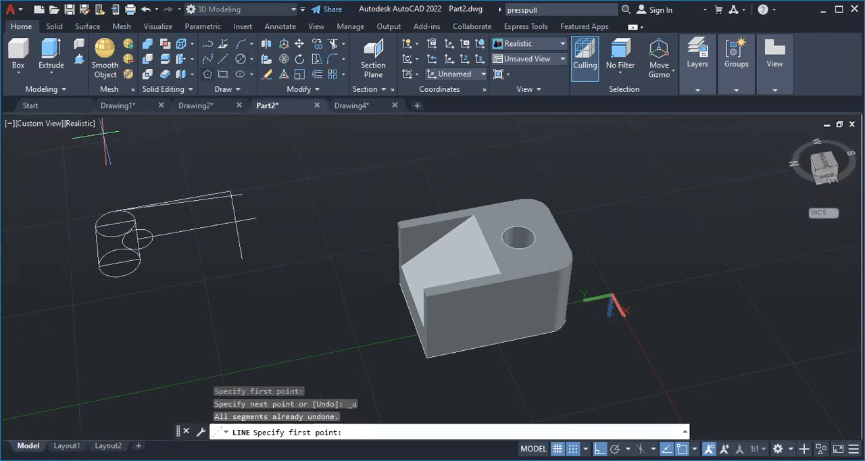
{"action": "mouse_move", "coordinate": [179, 111]}
{"action": "key", "text": "Escape"}
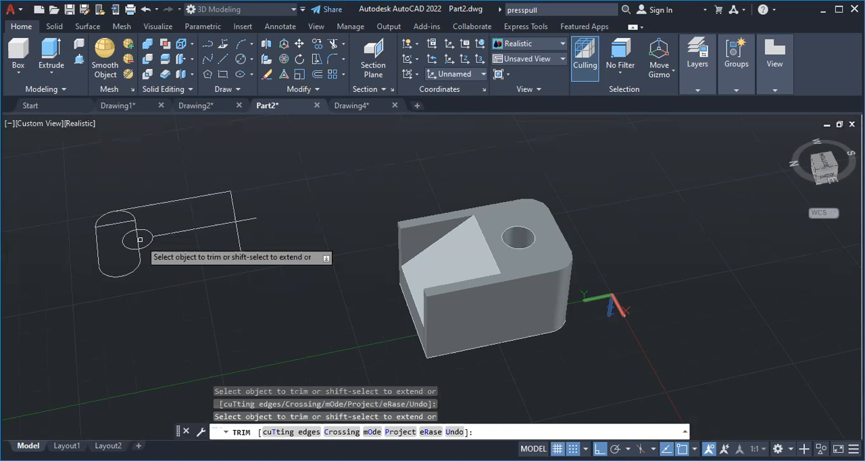
Trim the leftover rectangle edges and circle arcs inside the rounded profile outline
{"action": "left_click_drag", "start_coordinate": [140, 239], "coordinate": [134, 218]}
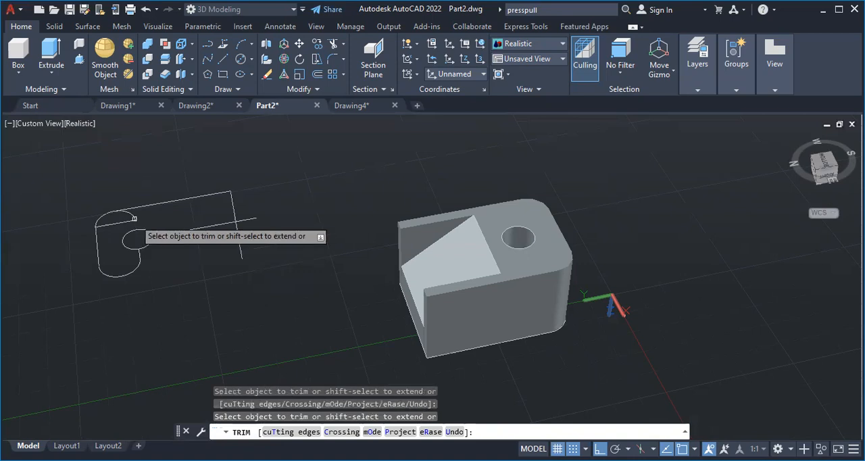
{"action": "left_click", "coordinate": [134, 218]}
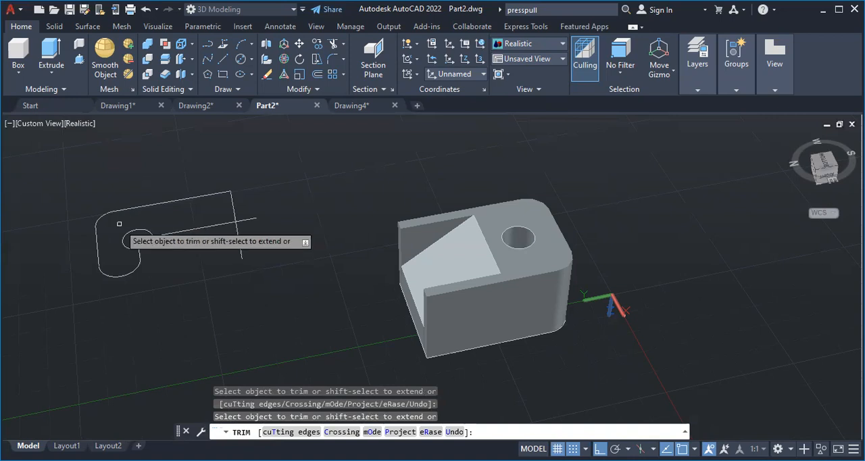
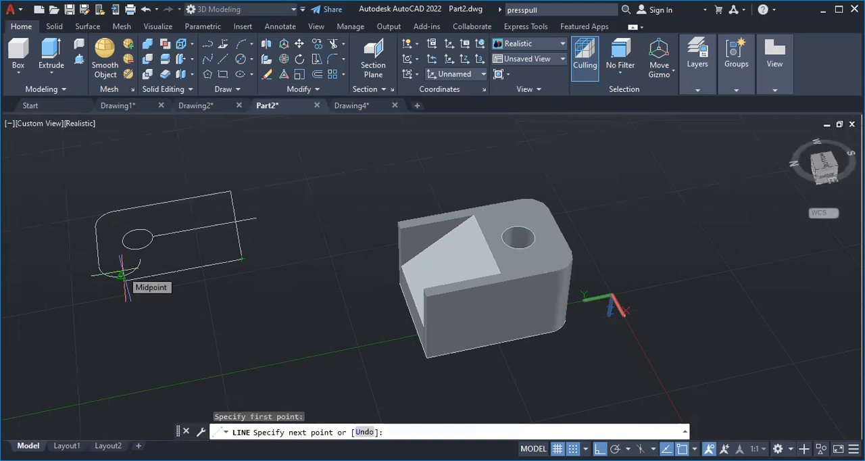
Try to draw a 60-long line from the free end of the 50-long line toward the lower arc, and undo it
{"action": "type", "text": "60"}
{"action": "key", "text": "Return"}
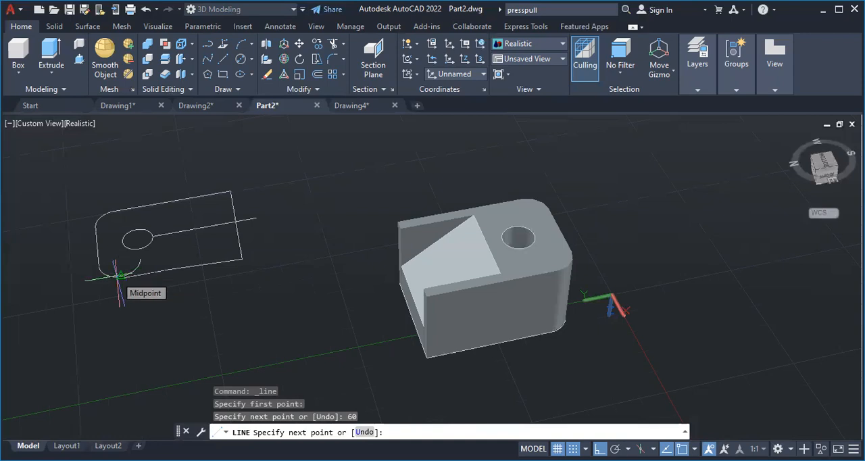
{"action": "key", "text": "ctrl+z"}
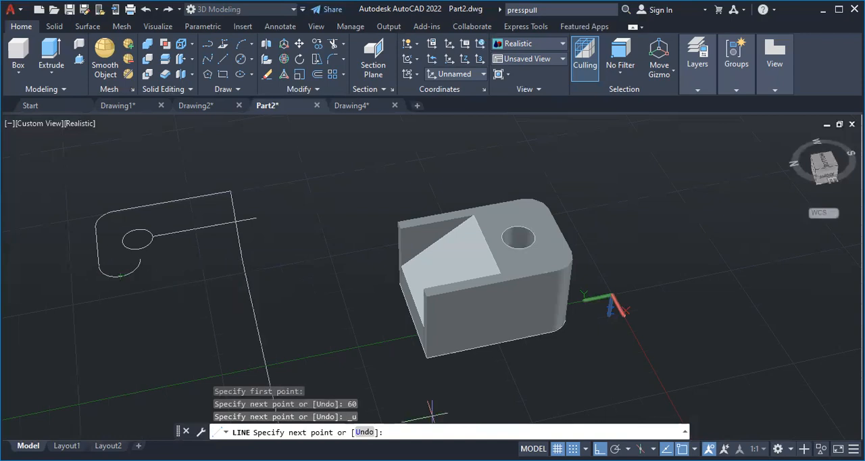
Turn off the Midpoint object snap and leave the unfinished line
{"action": "left_click", "coordinate": [694, 449]}
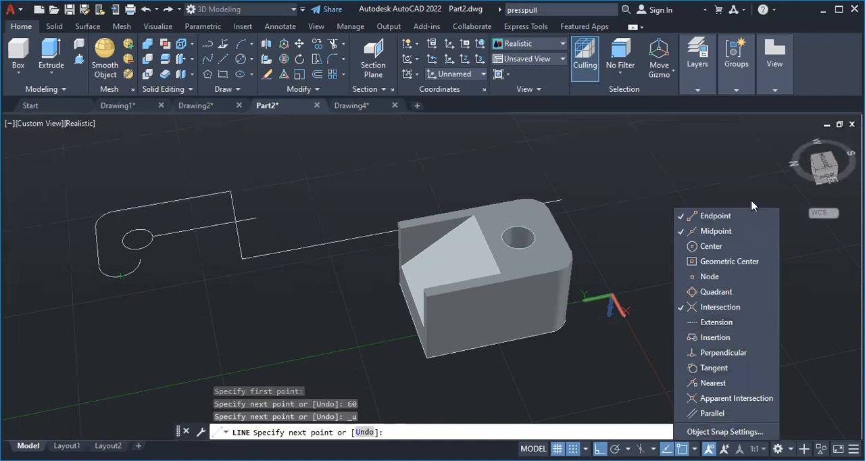
{"action": "left_click", "coordinate": [741, 230]}
{"action": "key", "text": "Escape"}
{"action": "key", "text": "Escape"}
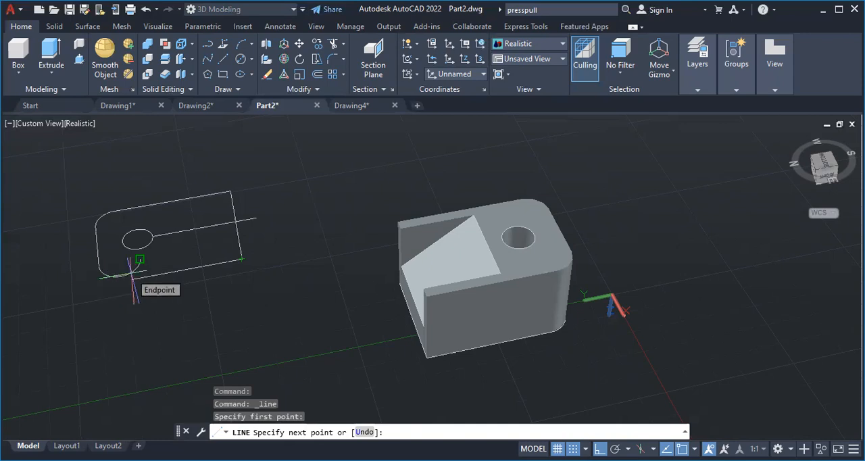
{"action": "key", "text": "Escape"}
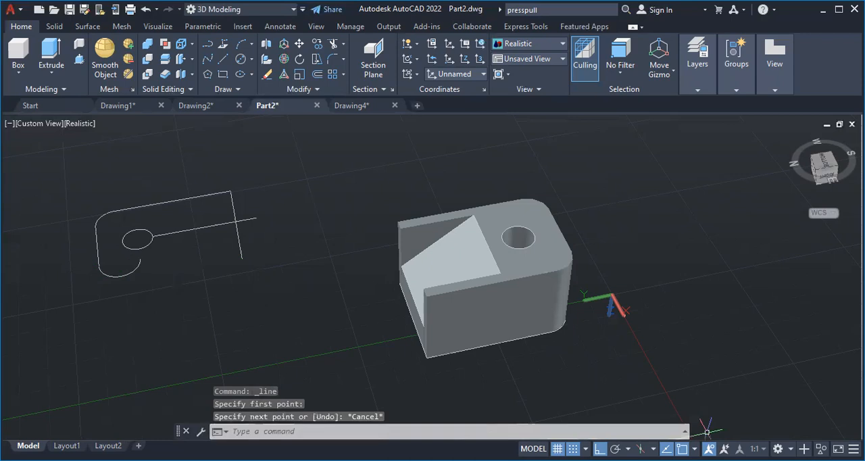
Turn off the Endpoint object snap and try to draw a line from the 50-long line's free end toward the lower arc
{"action": "left_click", "coordinate": [694, 448]}
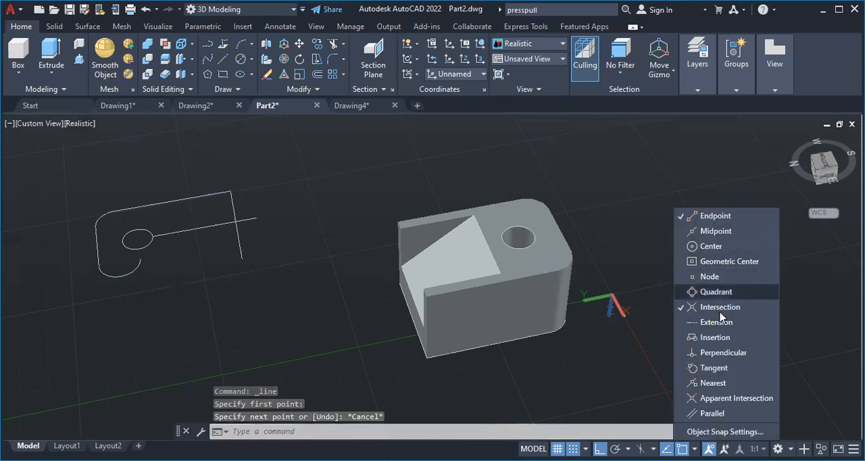
{"action": "left_click", "coordinate": [705, 216]}
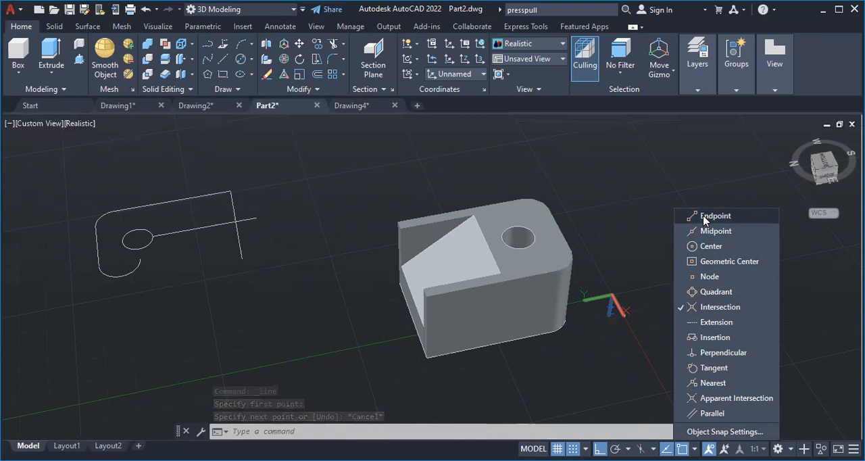
{"action": "left_click", "coordinate": [221, 59]}
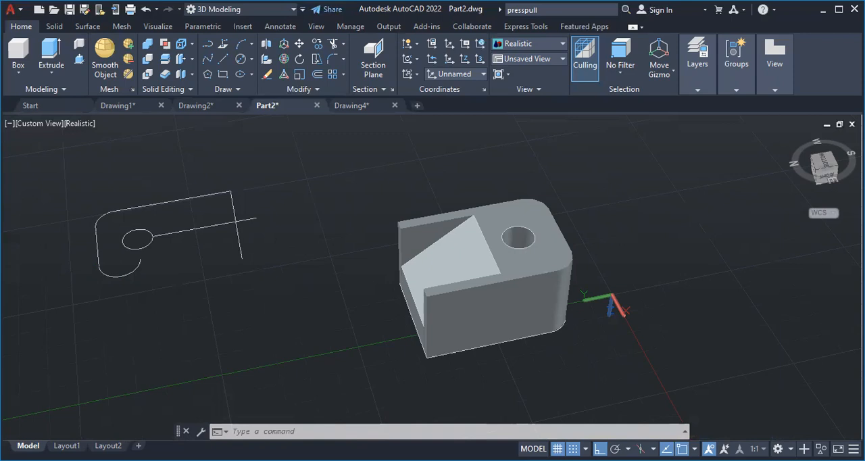
{"action": "key", "text": "Escape"}
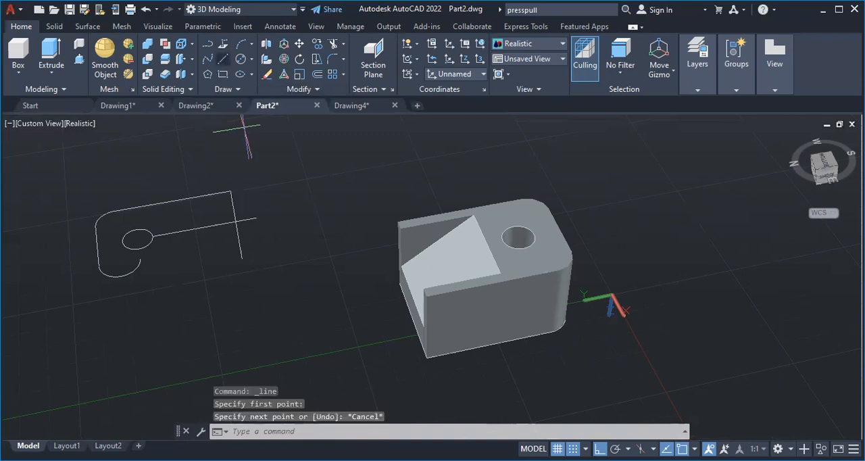
{"action": "key", "text": "Return"}
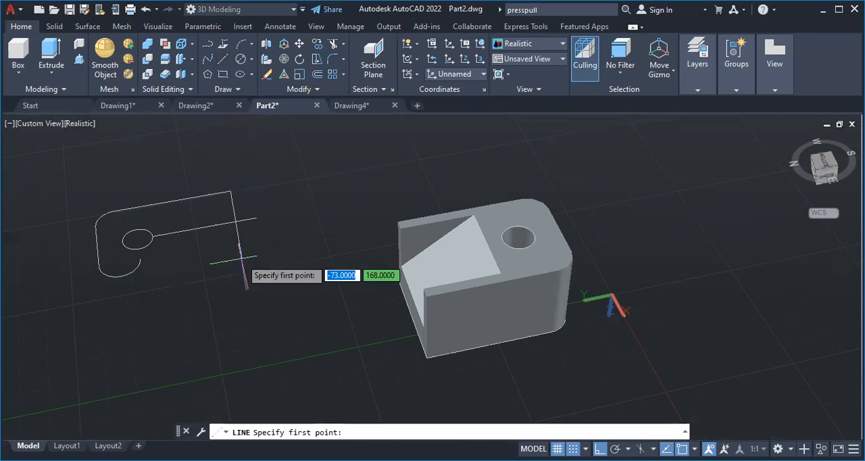
{"action": "left_click", "coordinate": [240, 257]}
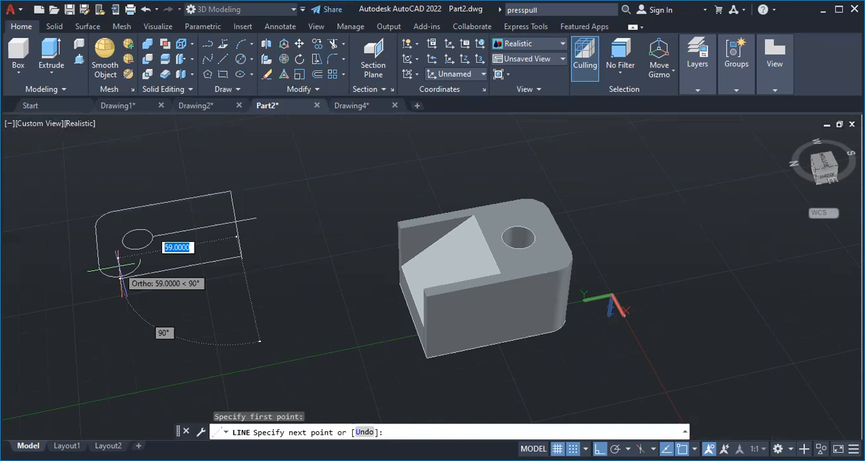
{"action": "key", "text": "Escape"}
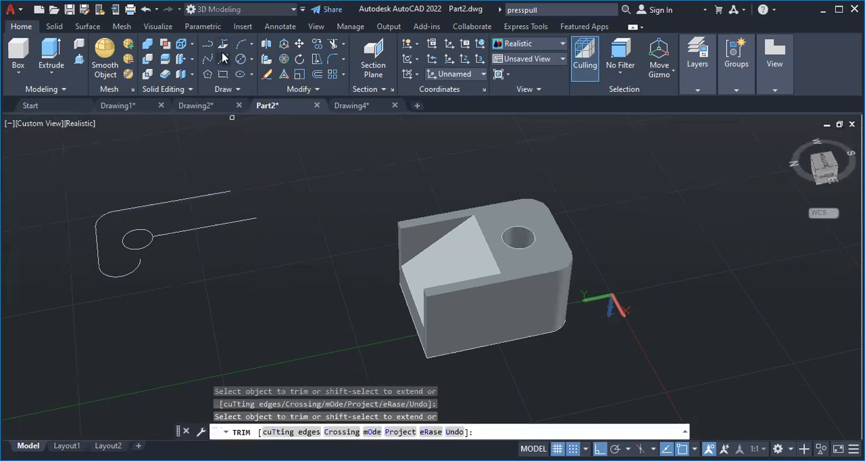
Turn the Endpoint object snap back on
{"action": "left_click", "coordinate": [224, 57]}
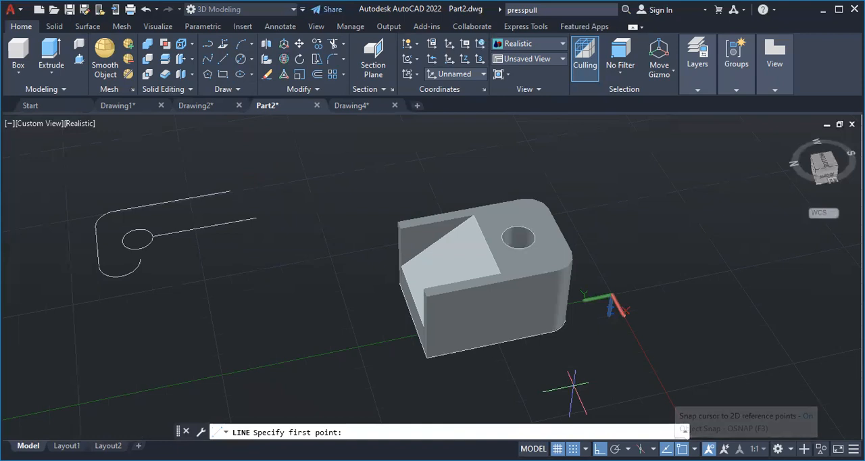
{"action": "left_click", "coordinate": [694, 449]}
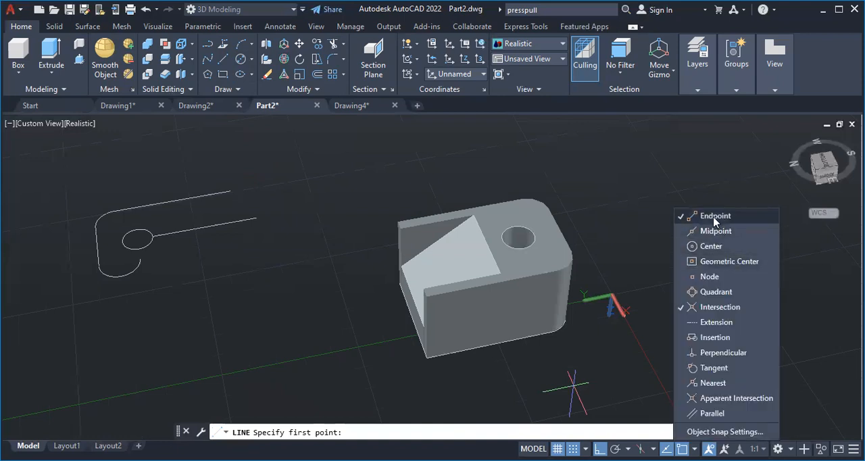
Draw the profile's 50-long end edge and 60-long lower edge from the upper edge's free end, and trim away the leftover lower arc
{"action": "left_click", "coordinate": [226, 59]}
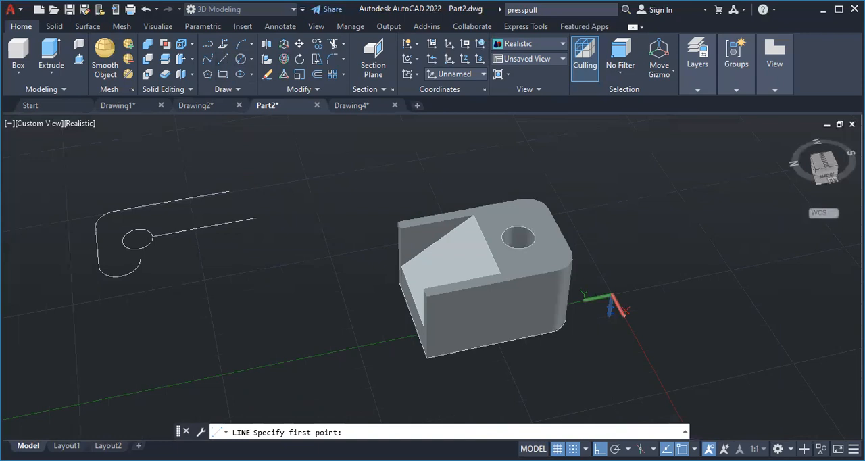
{"action": "left_click", "coordinate": [231, 192]}
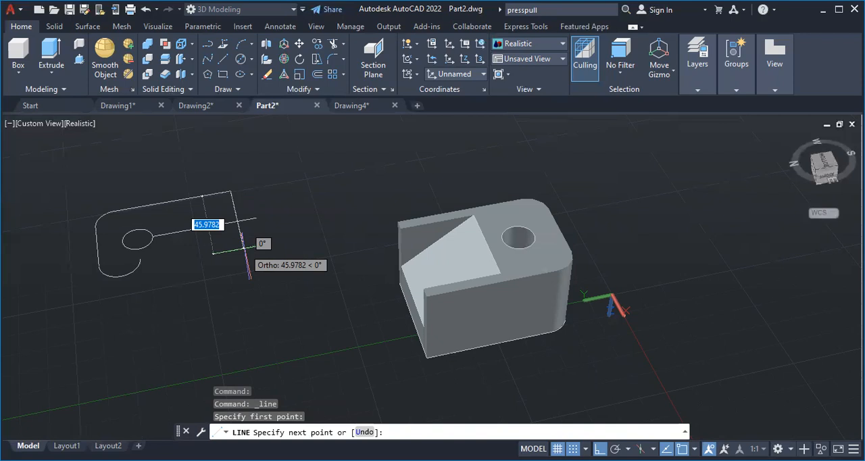
{"action": "type", "text": "50"}
{"action": "key", "text": "Return"}
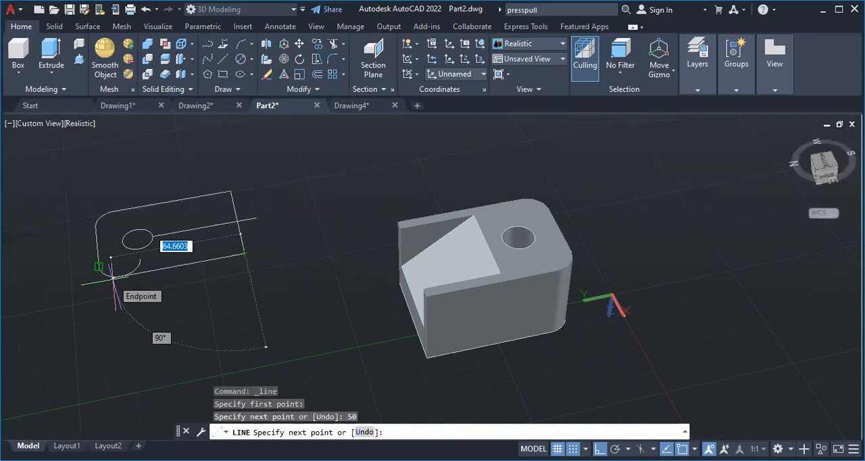
{"action": "type", "text": "60"}
{"action": "key", "text": "Return"}
{"action": "key", "text": "Escape"}
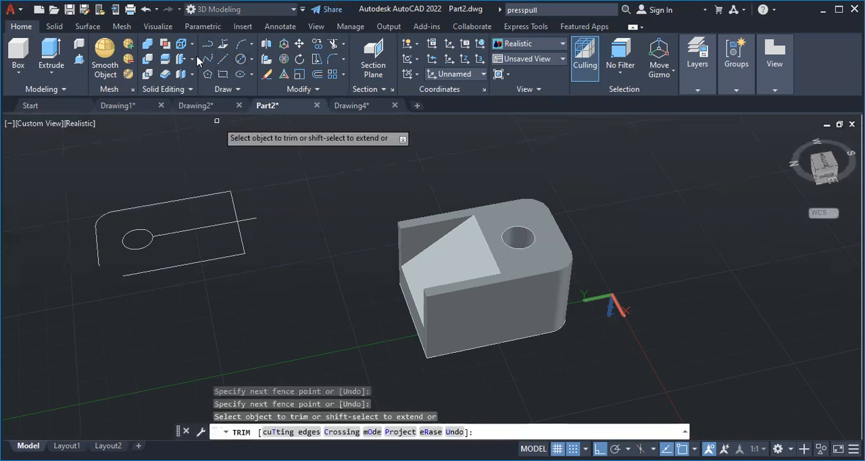
{"action": "key", "text": "Escape"}
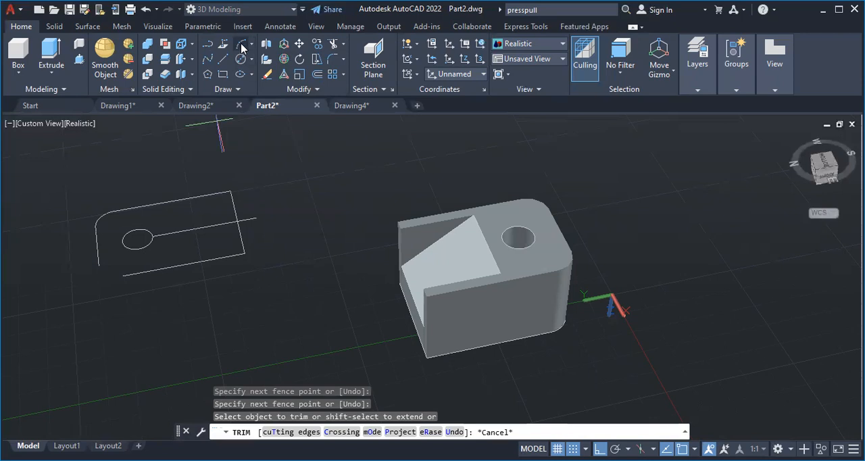
Close the profile's open lower corner with a Start, End, Radius arc of radius 10
{"action": "left_click", "coordinate": [241, 44]}
{"action": "left_click", "coordinate": [251, 44]}
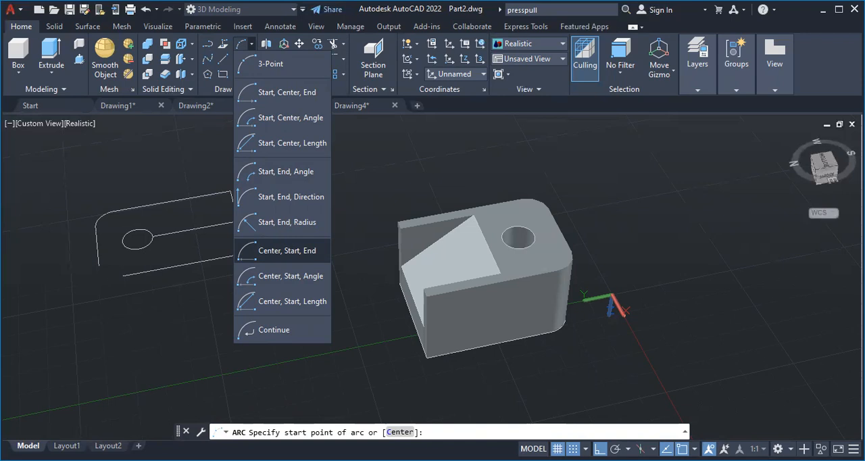
{"action": "key", "text": "Escape"}
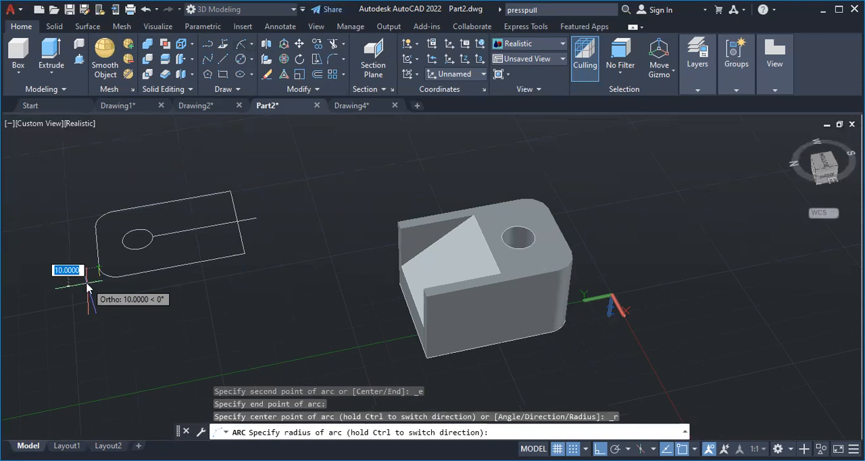
{"action": "type", "text": "10"}
{"action": "key", "text": "Return"}
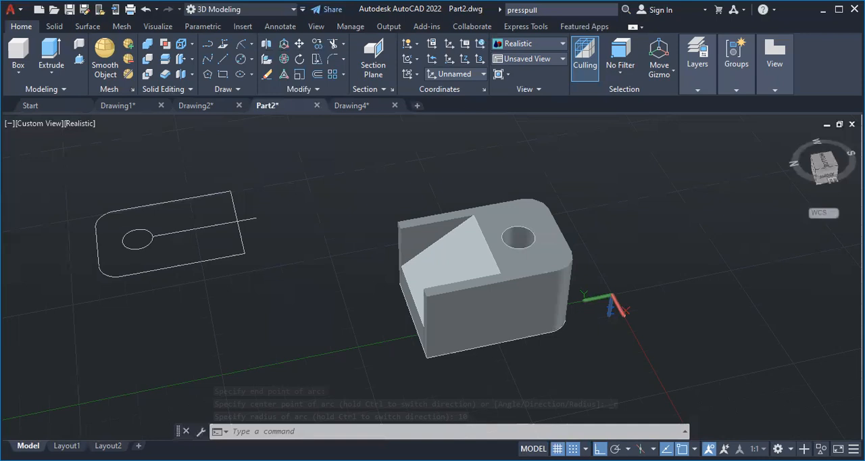
Try to trim the centre line between the hole circle and the 50-long end edge, and undo it
{"action": "type", "text": "tr"}
{"action": "key", "text": "Return"}
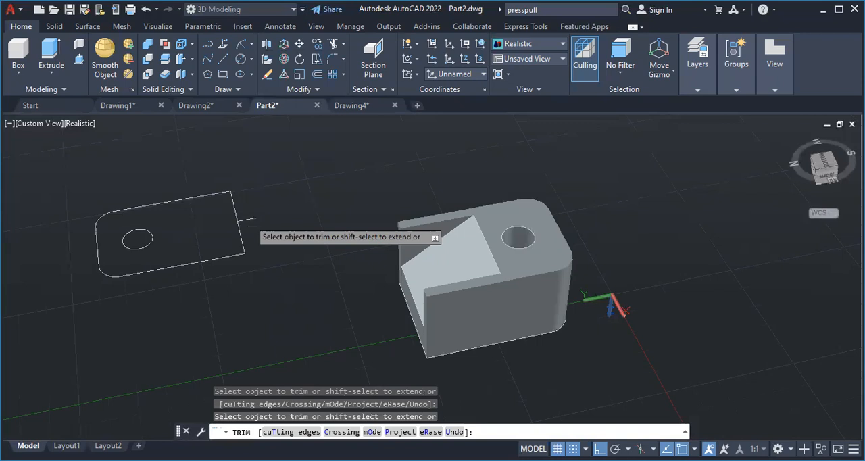
{"action": "key", "text": "ctrl+z"}
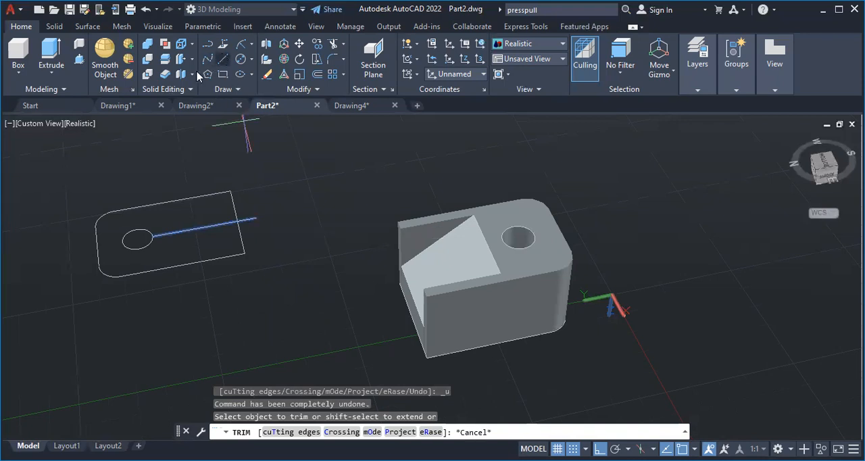
Draw a 20-long line up the end edge from its crossing with the centre line, followed by a 35-long line into the profile
{"action": "left_click", "coordinate": [222, 59]}
{"action": "left_click", "coordinate": [223, 59]}
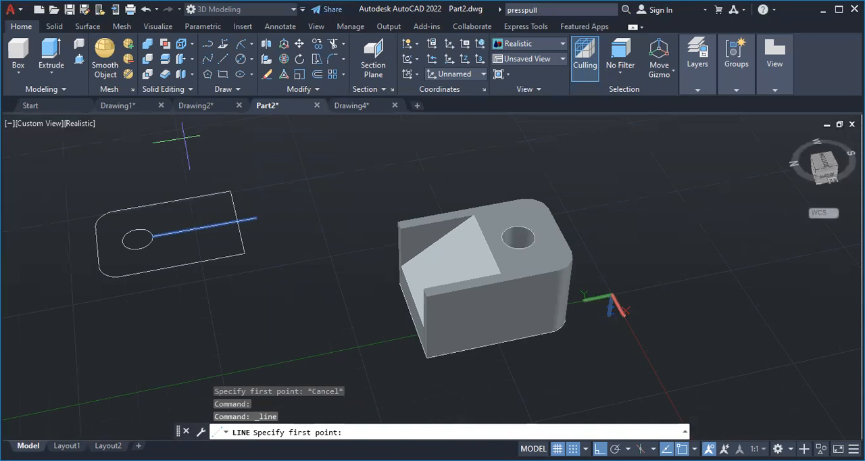
{"action": "left_click", "coordinate": [238, 222]}
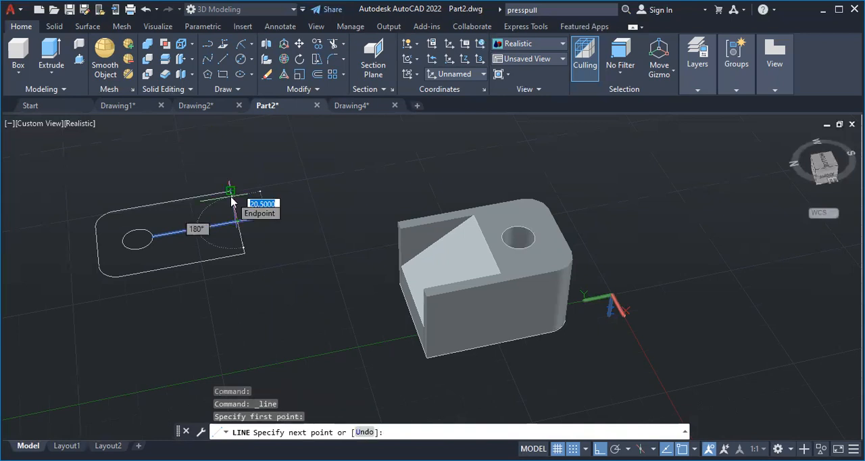
{"action": "type", "text": "20"}
{"action": "key", "text": "Return"}
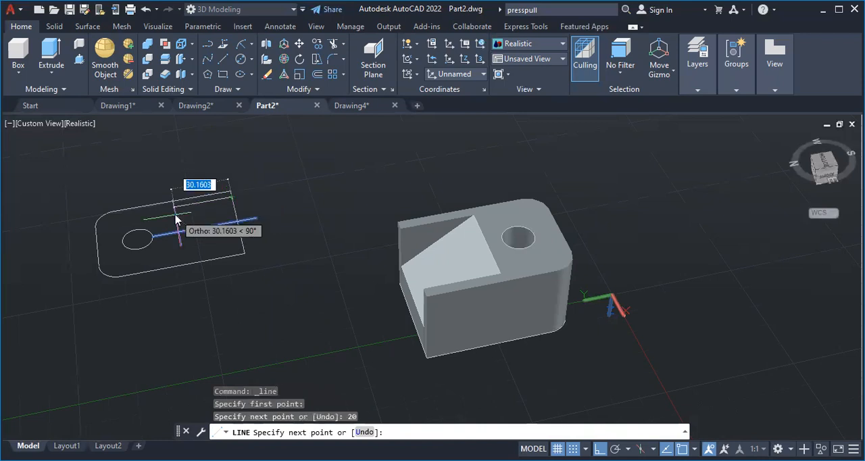
{"action": "type", "text": "35"}
{"action": "key", "text": "Return"}
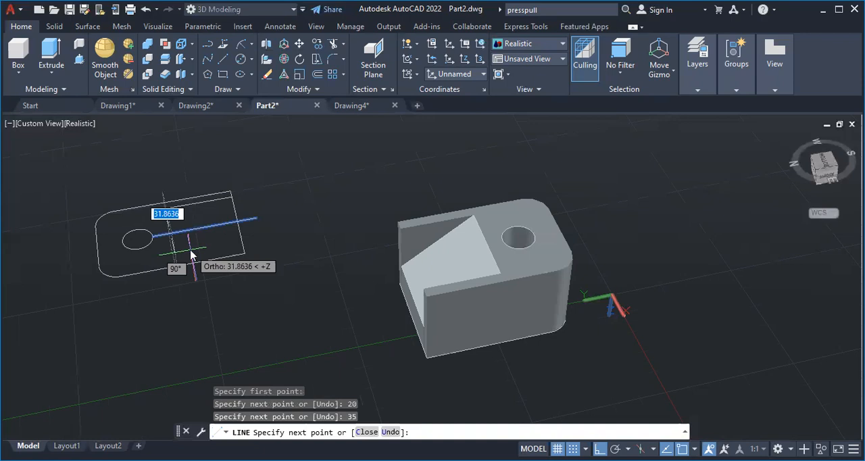
Try a 40-long and a 30-long segment across the profile from the inner end of the 35-long line
{"action": "type", "text": "4"}
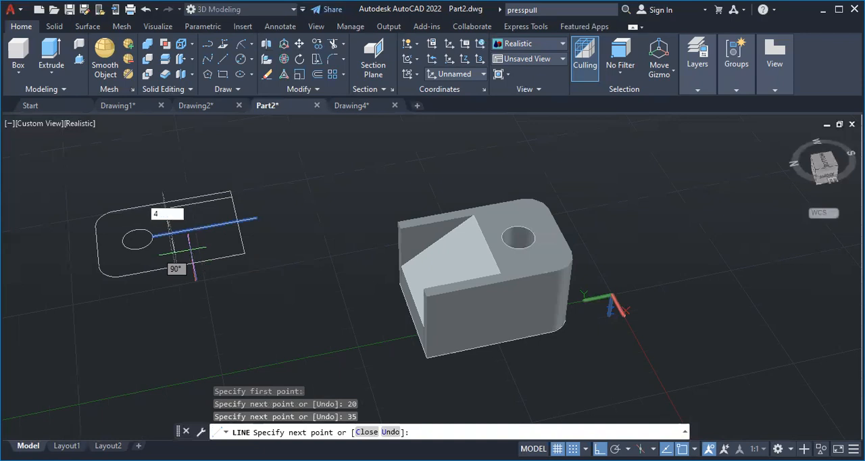
{"action": "type", "text": "0"}
{"action": "key", "text": "Return"}
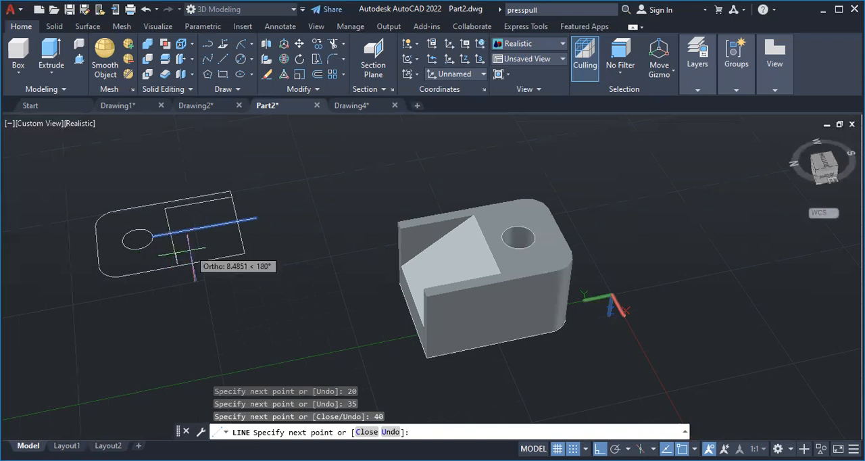
{"action": "key", "text": "ctrl+z"}
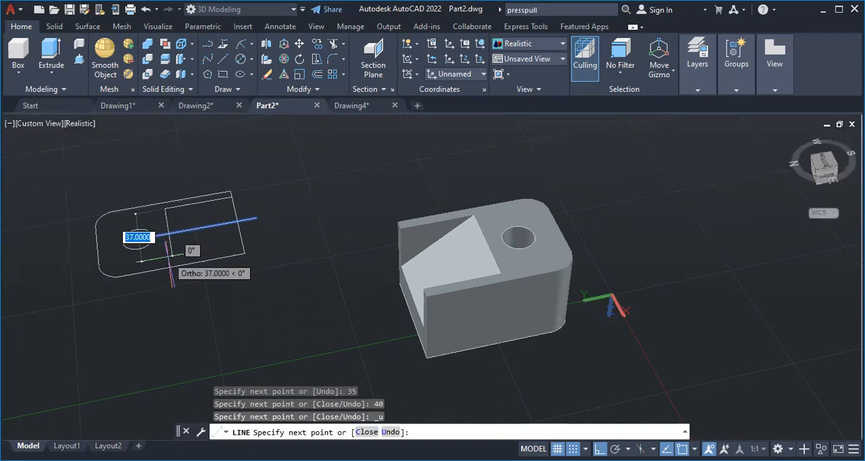
{"action": "type", "text": "30"}
{"action": "key", "text": "Return"}
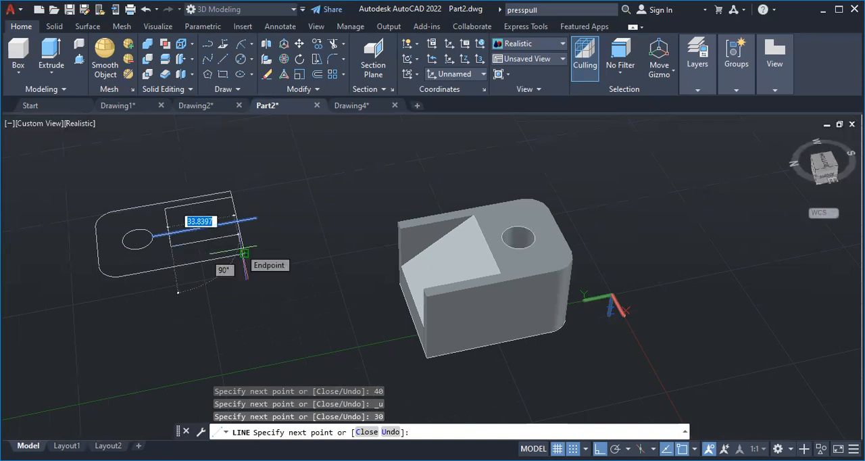
{"action": "key", "text": "Escape"}
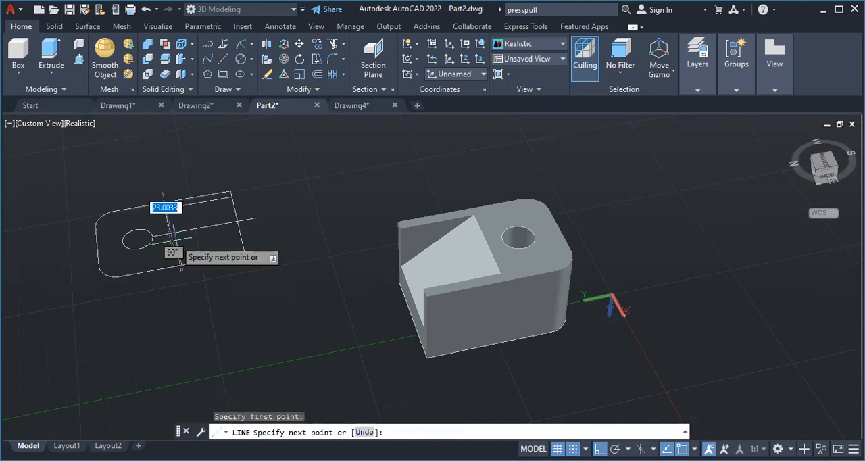
Try to draw a separate 40-long line across the profile from the 35-long line's inner end, and undo it
{"action": "type", "text": "40"}
{"action": "key", "text": "Return"}
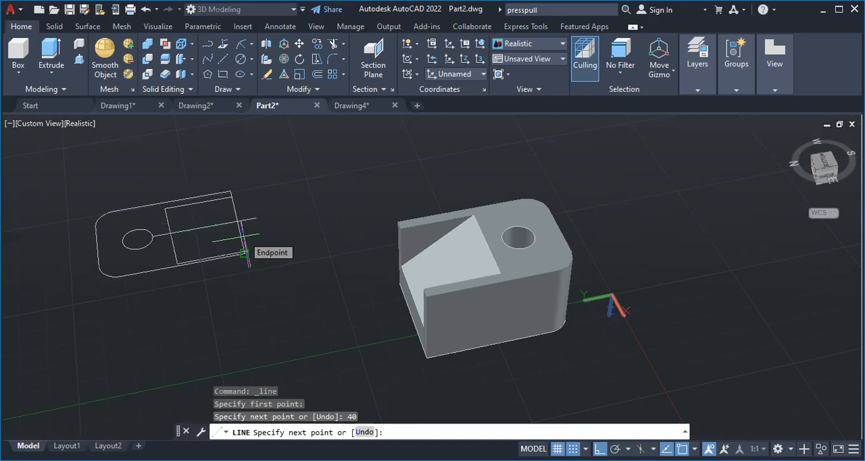
{"action": "key", "text": "ctrl+z"}
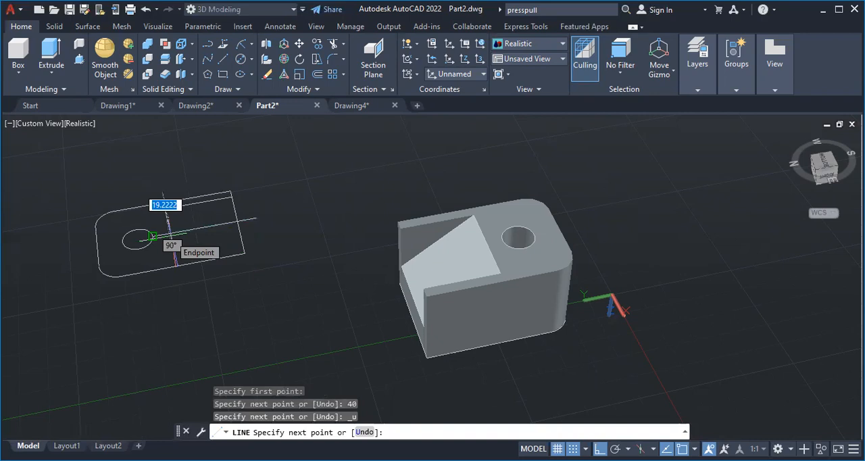
Undo the leftover inner lines and redraw the inner rectangle from the centre line's crossing on the end edge with 20-, 35- and 40-long segments
{"action": "key", "text": "ctrl+z"}
{"action": "key", "text": "ctrl+z"}
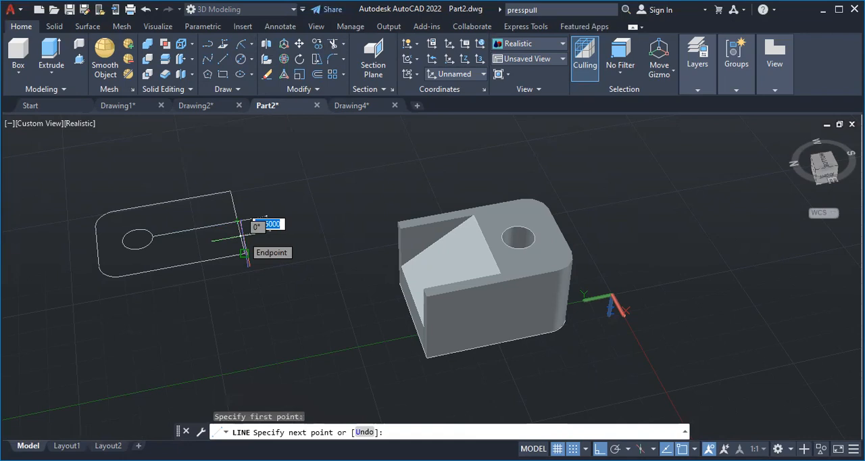
{"action": "type", "text": "20"}
{"action": "key", "text": "Return"}
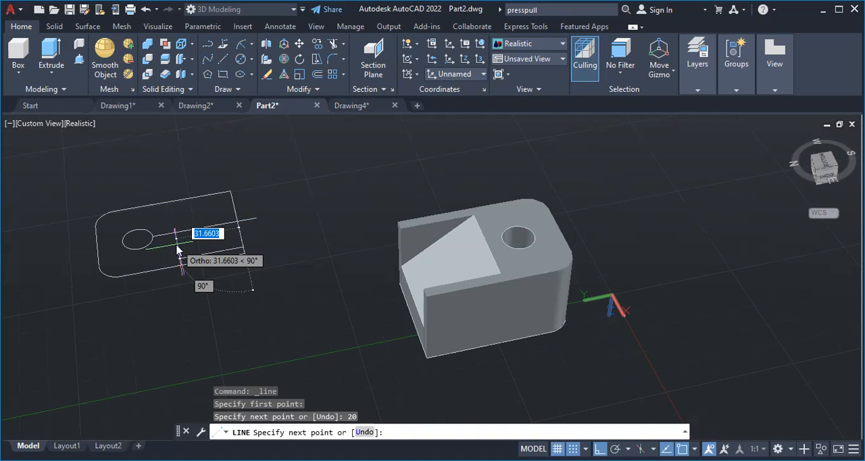
{"action": "type", "text": "35"}
{"action": "key", "text": "Return"}
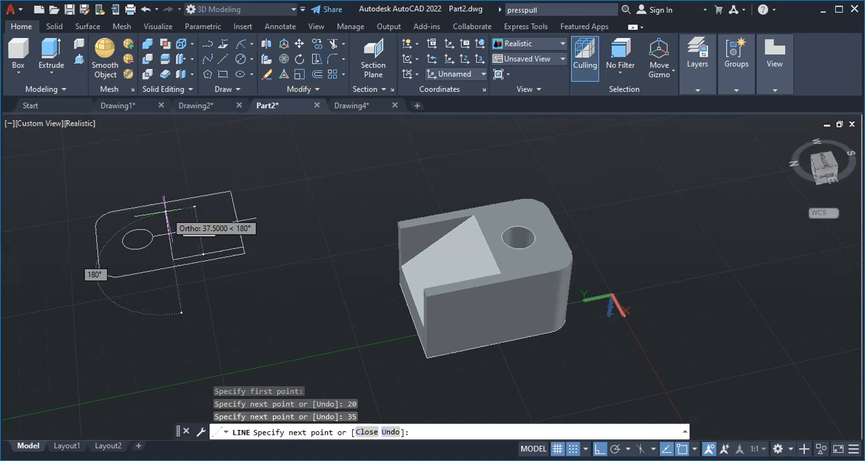
{"action": "type", "text": "40"}
{"action": "key", "text": "Return"}
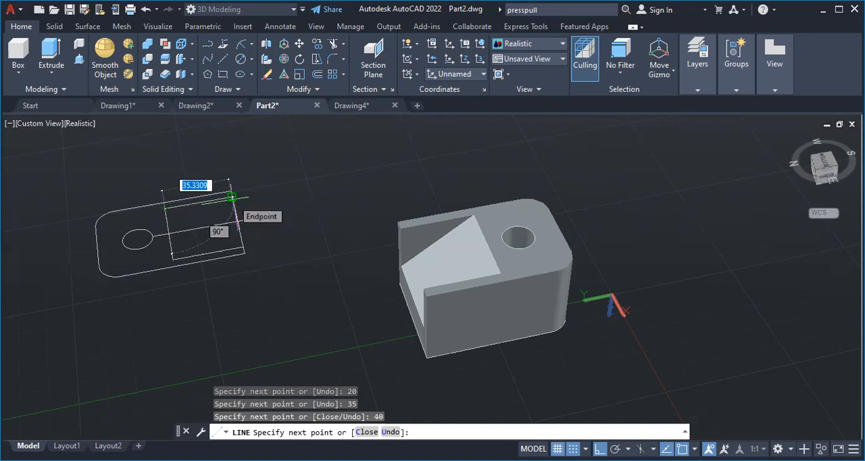
{"action": "key", "text": "Escape"}
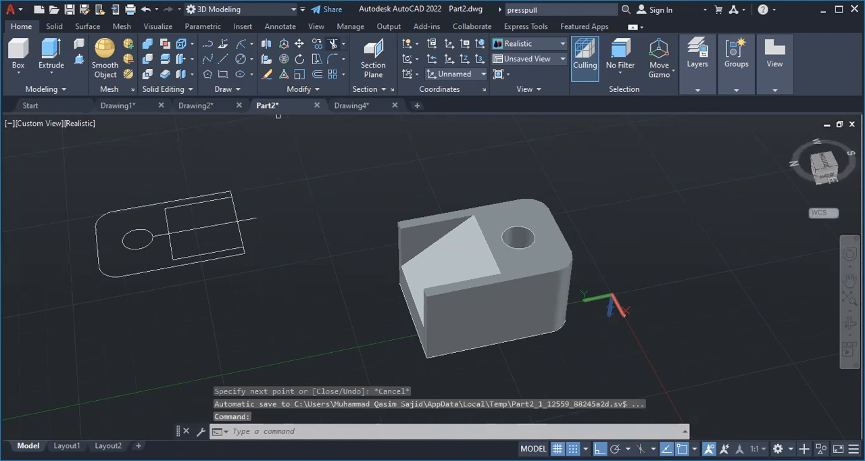
Trim away the centre line between the hole circle and the end edge, including the part inside the inner rectangle
{"action": "left_click", "coordinate": [332, 44]}
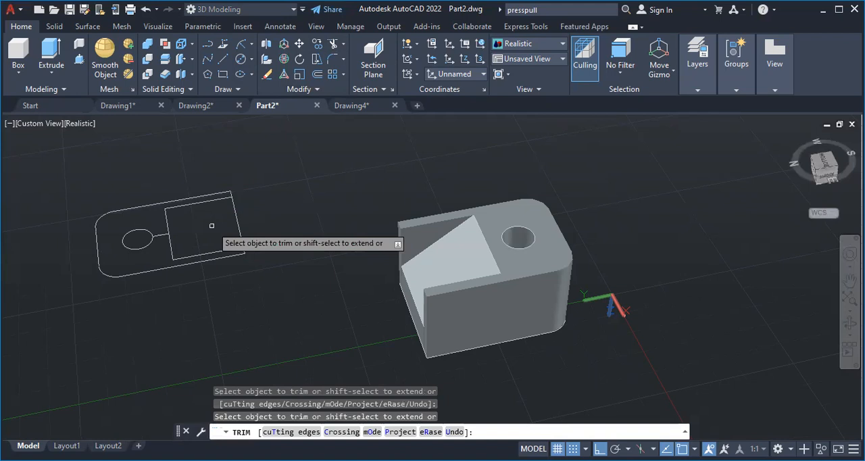
{"action": "left_click", "coordinate": [161, 236]}
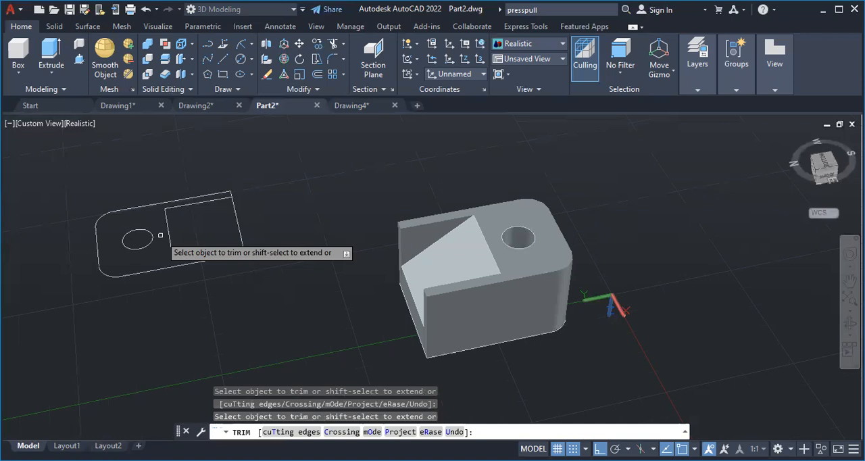
Try to press-pull the rounded profile around the hole and inner rectangle, and undo it
{"action": "left_click", "coordinate": [79, 66]}
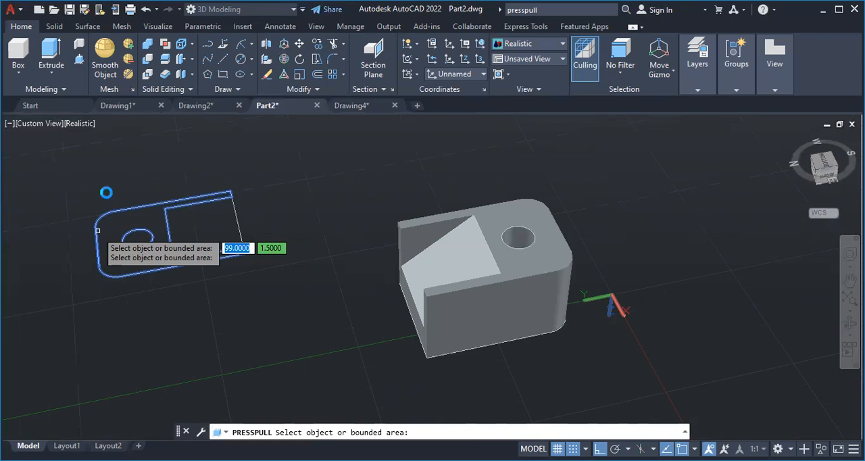
{"action": "key", "text": "Return"}
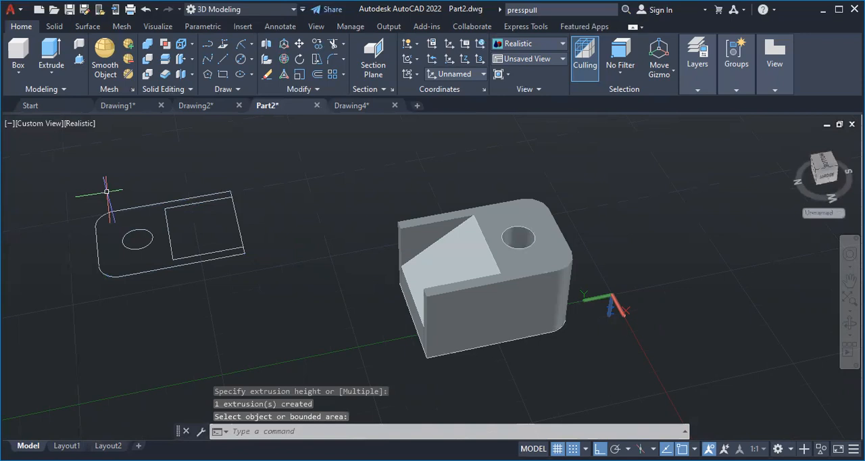
{"action": "key", "text": "ctrl+z"}
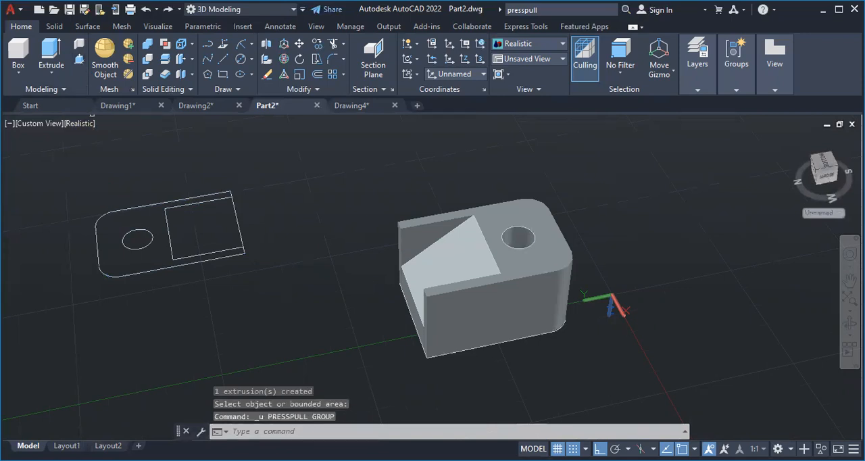
{"action": "key", "text": "ctrl+shift+e"}
{"action": "left_click", "coordinate": [137, 239]}
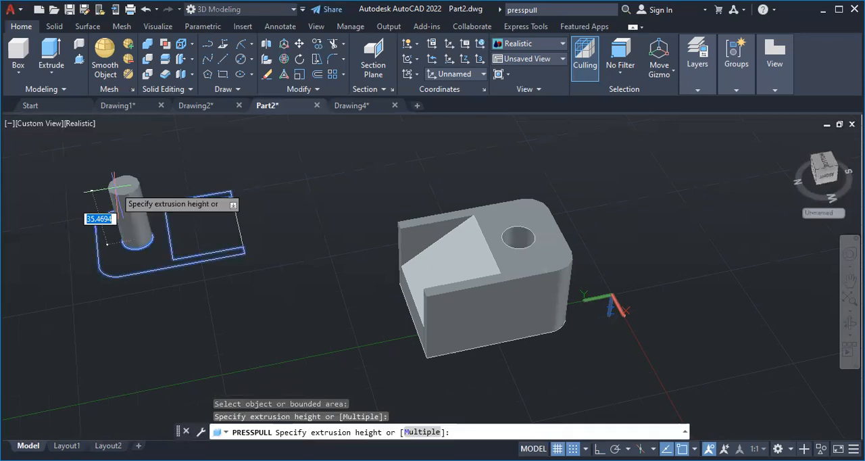
{"action": "key", "text": "Escape"}
{"action": "key", "text": "Escape"}
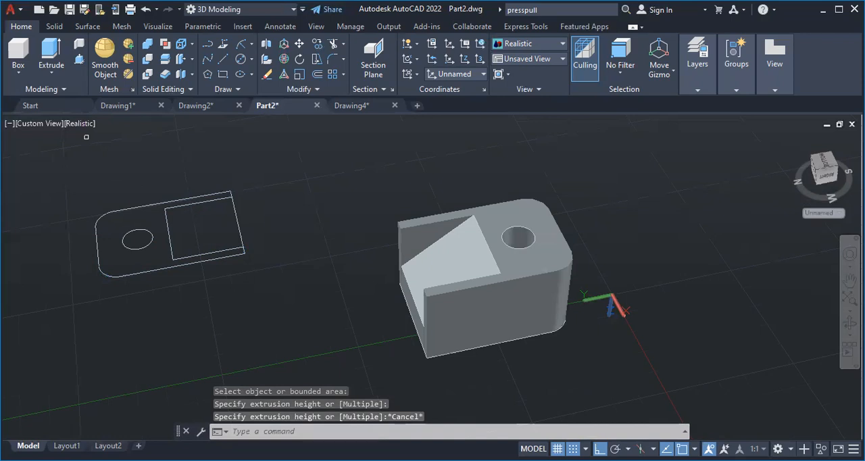
Press-pull the rounded profile area around the hole and inner rectangle to a height of 40
{"action": "left_click", "coordinate": [115, 243]}
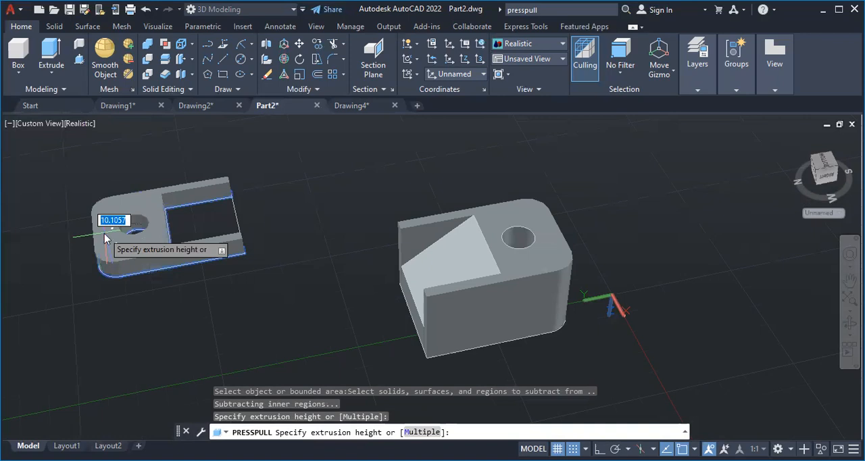
{"action": "left_click", "coordinate": [104, 233]}
{"action": "type", "text": "40"}
{"action": "key", "text": "Return"}
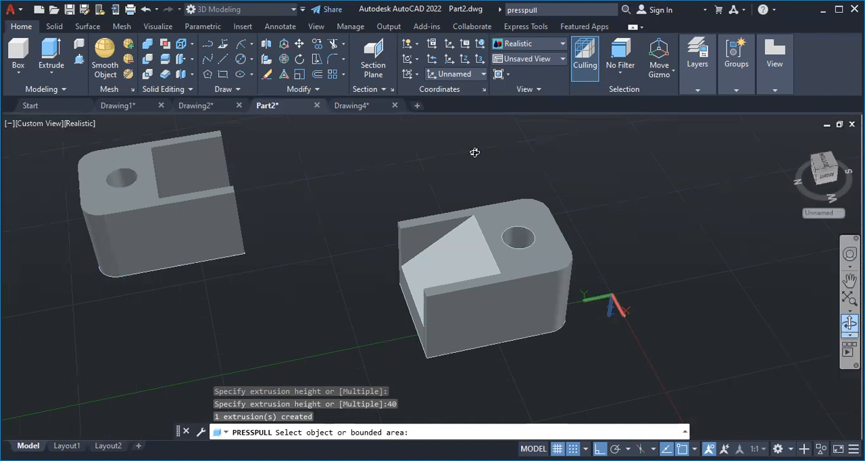
{"action": "left_click_drag", "start_coordinate": [156, 162], "coordinate": [428, 232]}
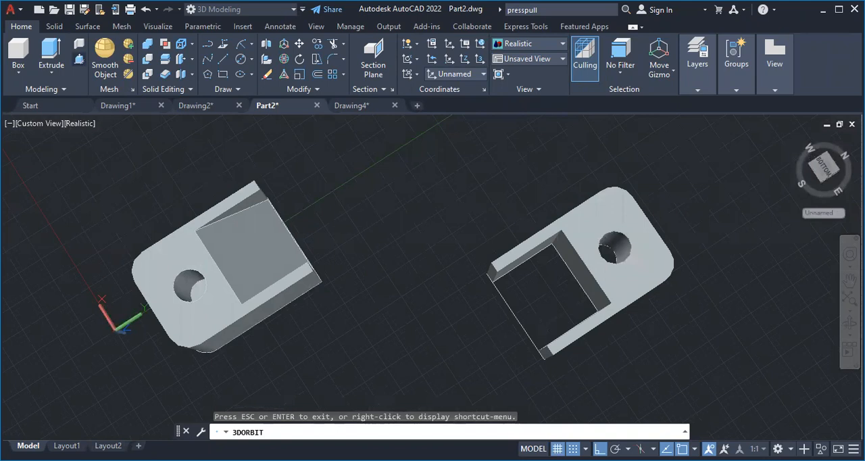
{"action": "left_click", "coordinate": [79, 59]}
{"action": "left_click", "coordinate": [531, 300]}
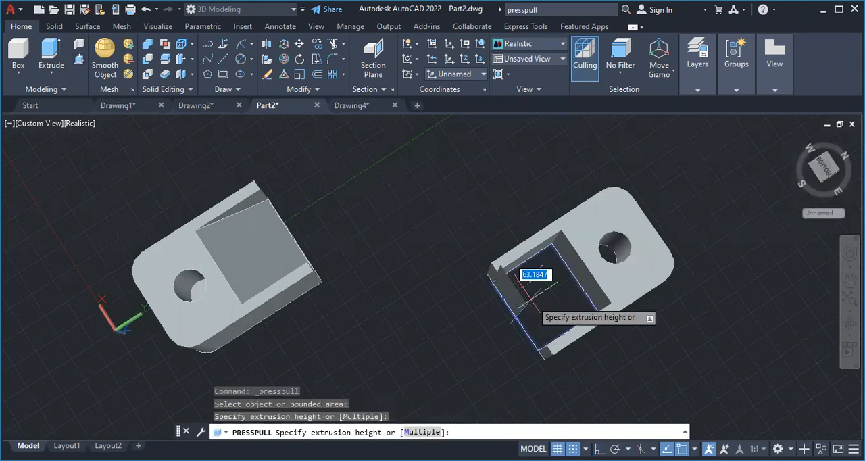
{"action": "key", "text": "Escape"}
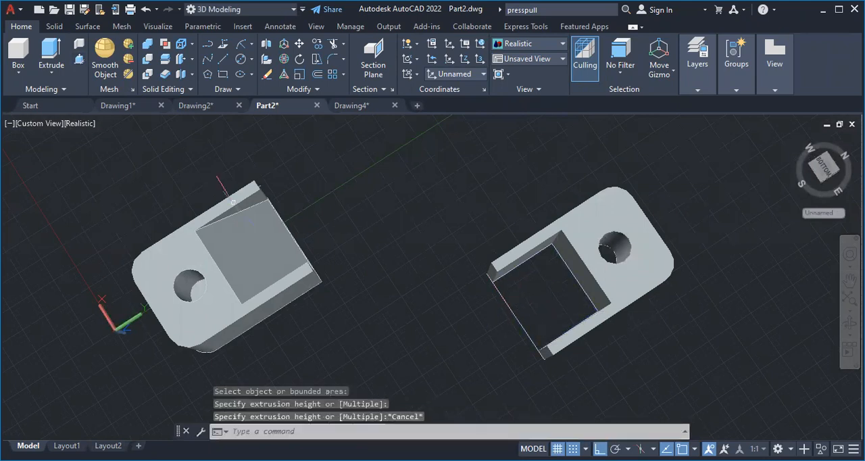
{"action": "left_click", "coordinate": [79, 59]}
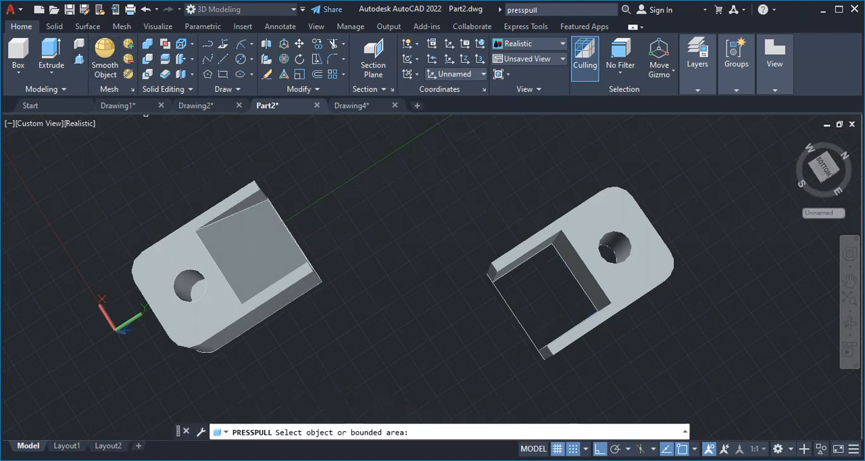
{"action": "left_click", "coordinate": [512, 297]}
{"action": "key", "text": "Escape"}
{"action": "left_click", "coordinate": [280, 252]}
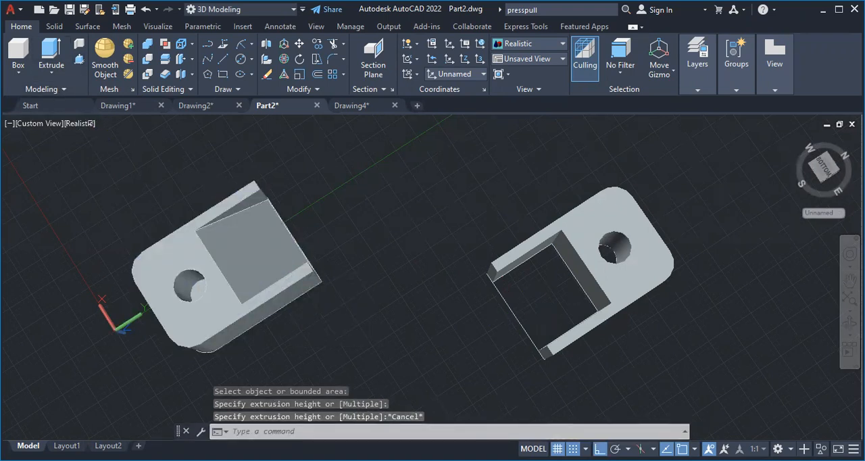
Press-pull the inner rectangle between the side walls to a height of 8 as the pocket's floor
{"action": "left_click", "coordinate": [540, 282]}
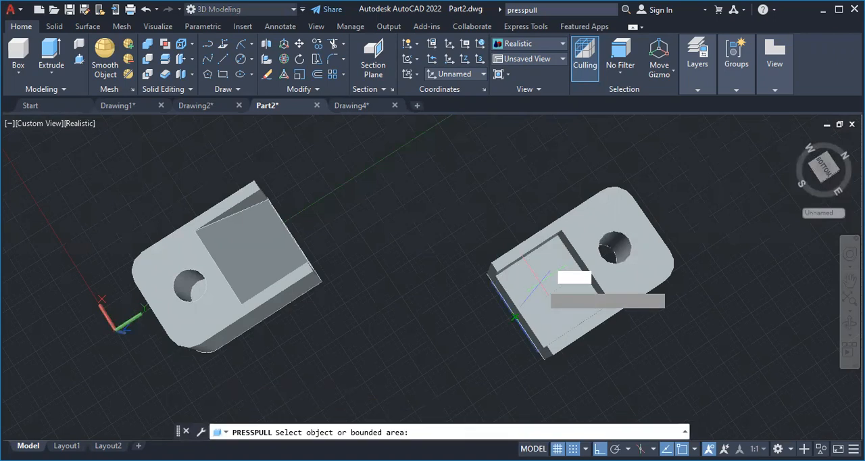
{"action": "left_click", "coordinate": [539, 283]}
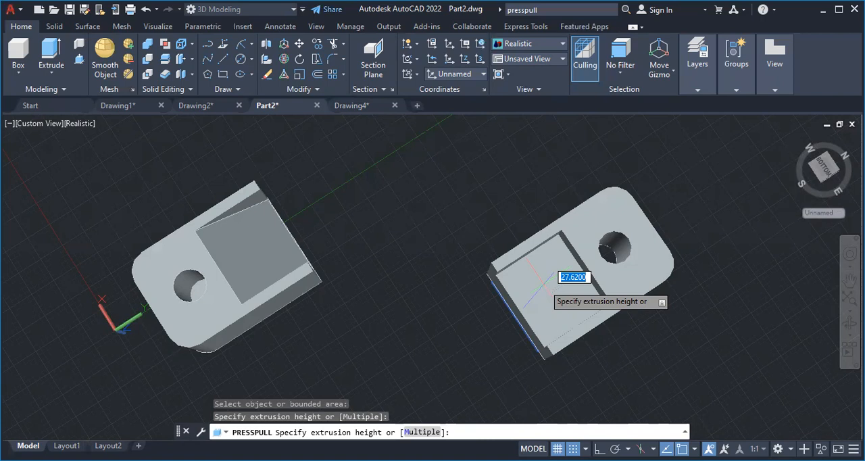
{"action": "type", "text": "8"}
{"action": "key", "text": "Return"}
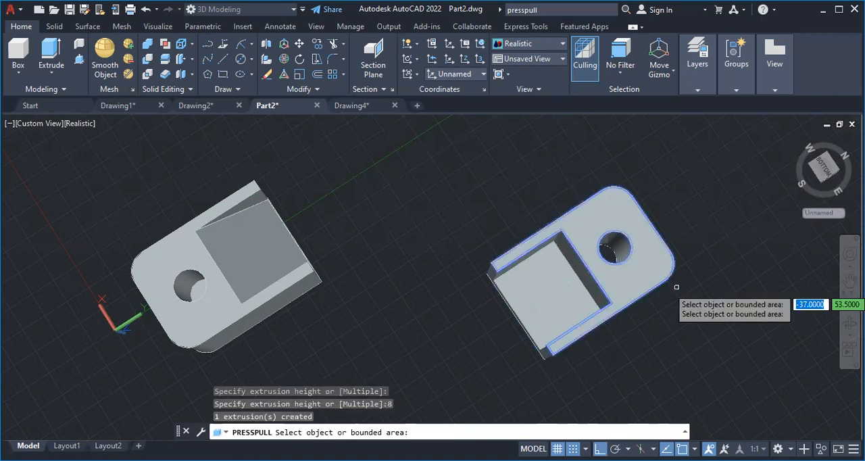
Press-pull the circle at the base of the new part's hole to a height of 5
{"action": "left_click", "coordinate": [593, 246]}
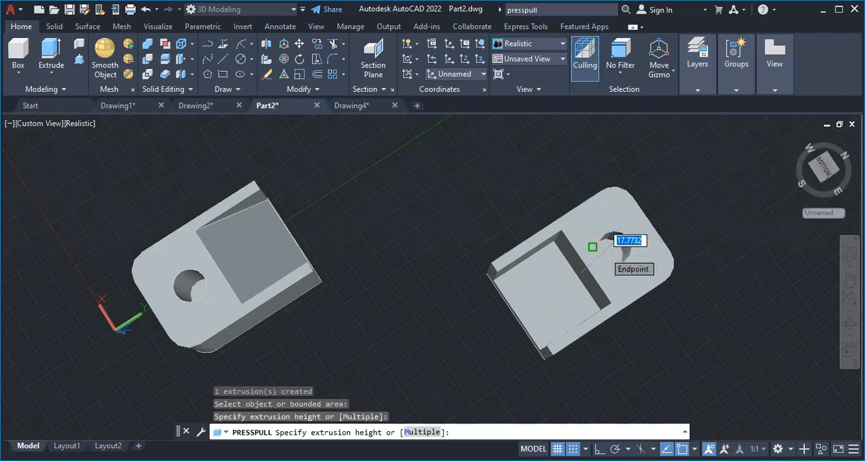
{"action": "type", "text": "5"}
{"action": "key", "text": "Return"}
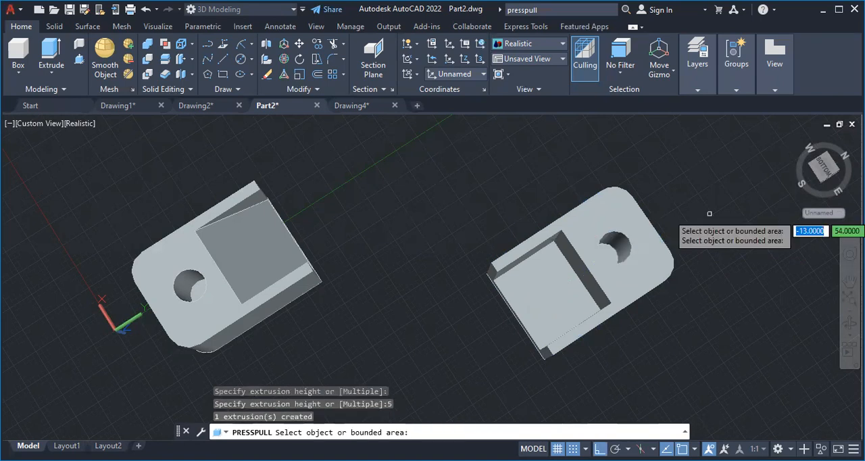
Set the coordinate system to the predefined Top UCS
{"action": "left_click", "coordinate": [849, 323]}
{"action": "left_click_drag", "start_coordinate": [656, 270], "coordinate": [664, 247]}
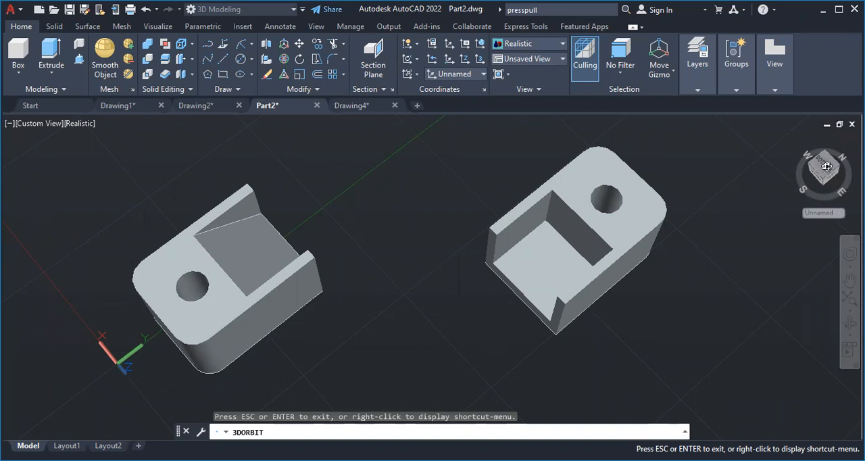
{"action": "mouse_move", "coordinate": [820, 169]}
{"action": "left_mouse_down"}
{"action": "mouse_move", "coordinate": [811, 160]}
{"action": "mouse_move", "coordinate": [815, 166]}
{"action": "left_mouse_up"}
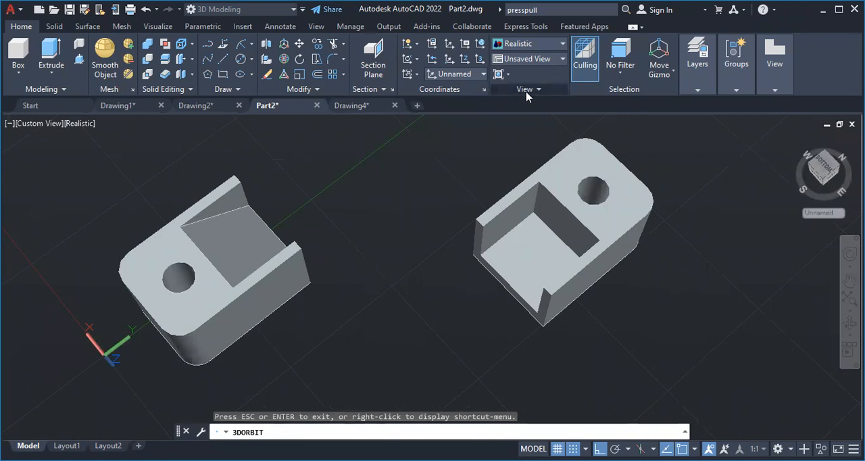
{"action": "left_click", "coordinate": [481, 74]}
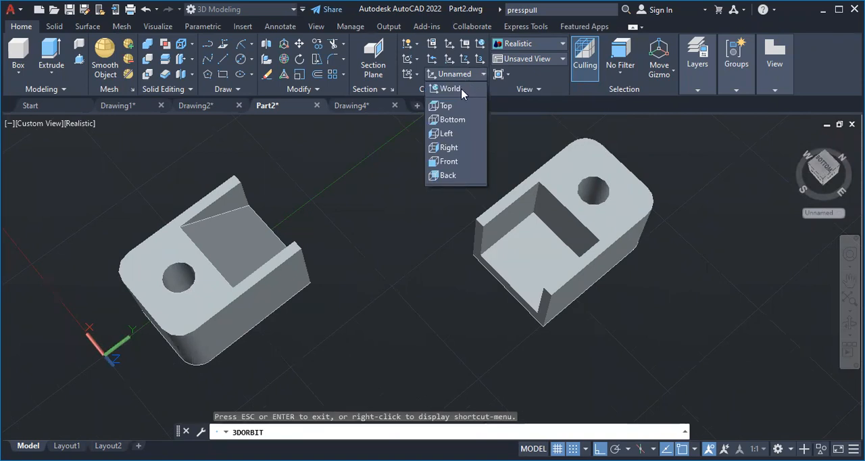
{"action": "left_click", "coordinate": [456, 108]}
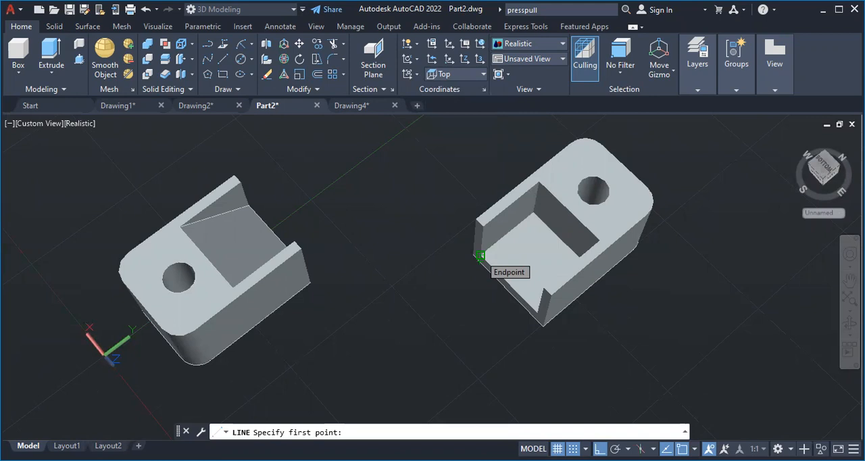
Draw a closed line triangle on the pocket's side wall, joining the floor's front corner, the floor's rear corner and the upper rear corner
{"action": "left_click", "coordinate": [479, 255]}
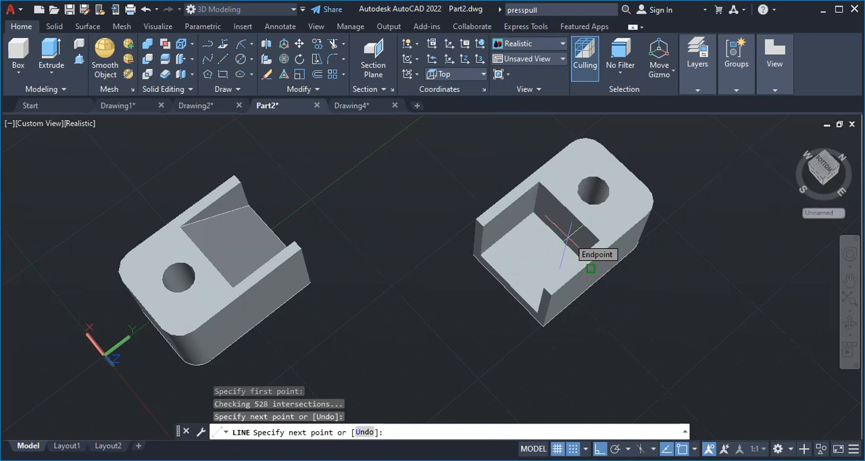
{"action": "left_click", "coordinate": [569, 238]}
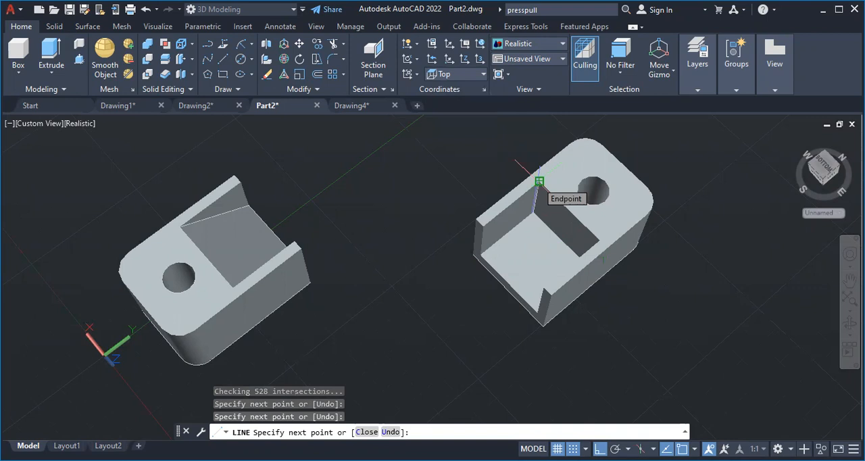
{"action": "left_click", "coordinate": [479, 256]}
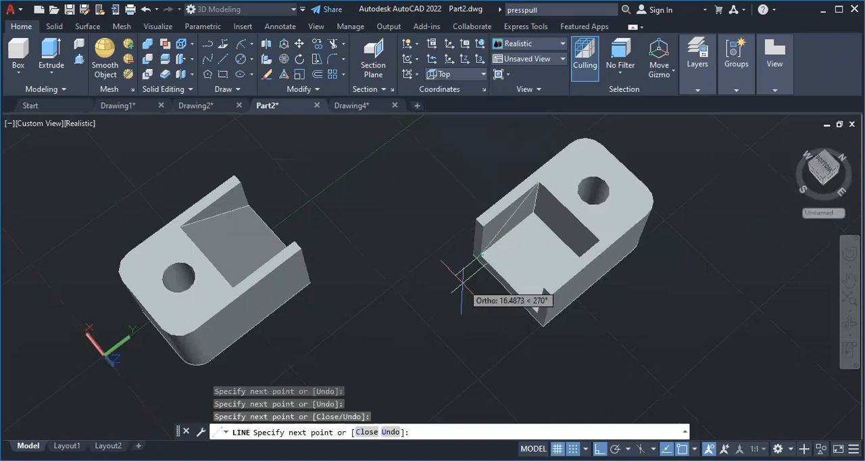
{"action": "key", "text": "Escape"}
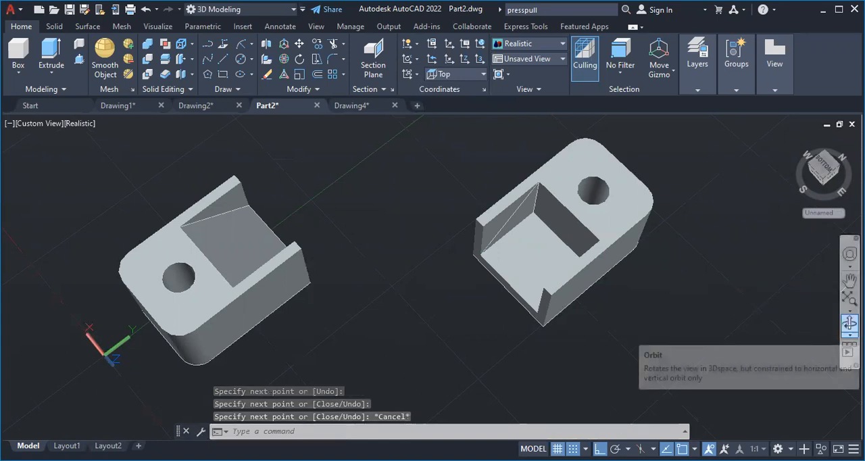
Draw a closed line triangle on the pocket's opposite side wall and continue it along the pocket's upper rear edge to the other wall
{"action": "left_click", "coordinate": [849, 323]}
{"action": "left_click_drag", "start_coordinate": [623, 213], "coordinate": [664, 187]}
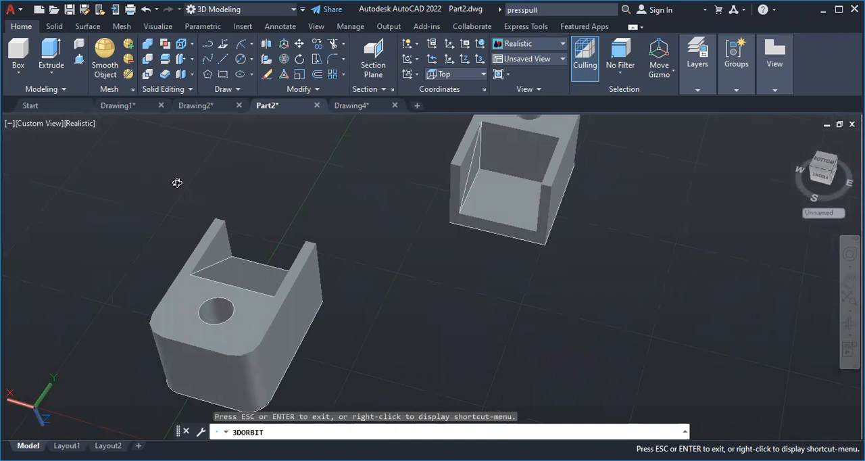
{"action": "left_click_drag", "start_coordinate": [483, 273], "coordinate": [529, 237]}
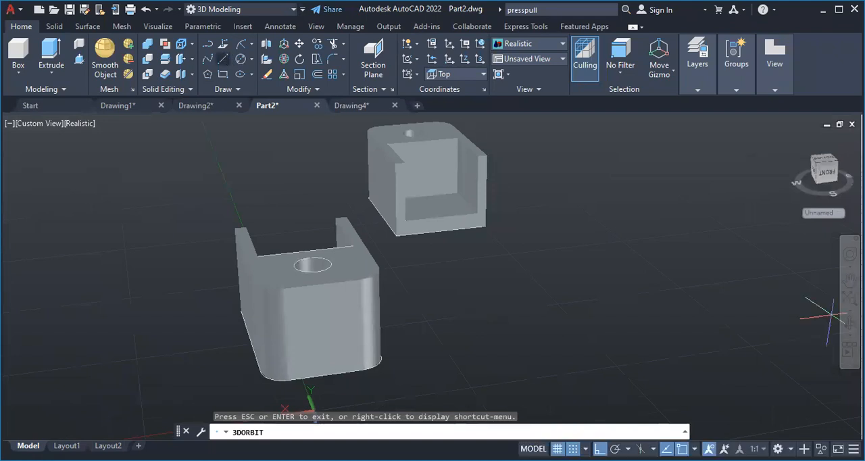
{"action": "left_click", "coordinate": [223, 60]}
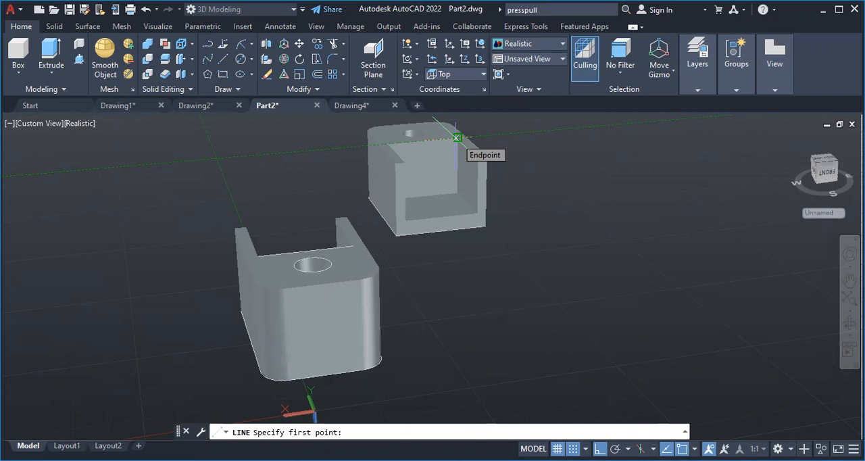
{"action": "left_click", "coordinate": [456, 137]}
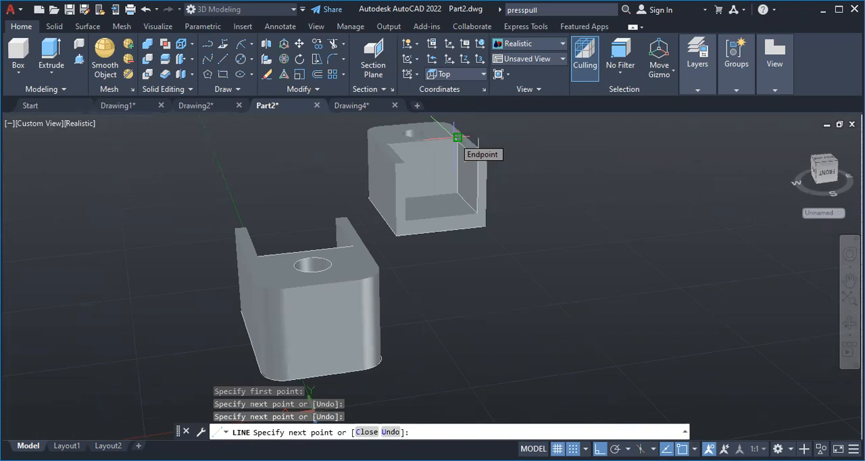
{"action": "left_click", "coordinate": [457, 138]}
{"action": "left_click", "coordinate": [387, 145]}
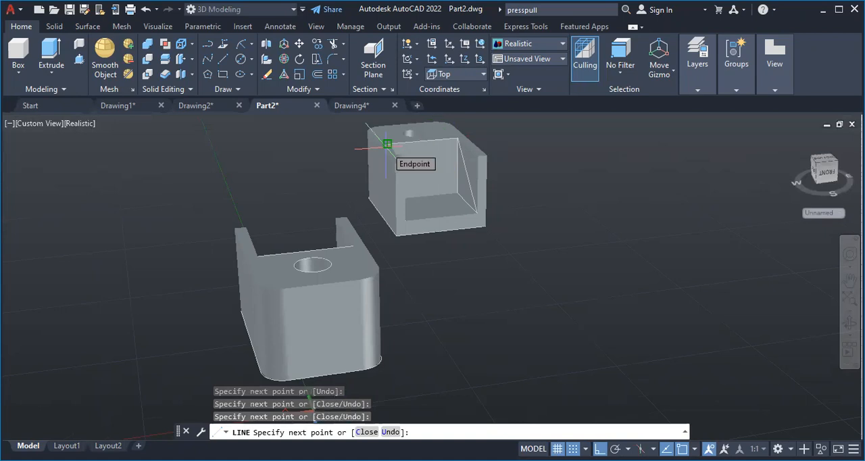
{"action": "key", "text": "Escape"}
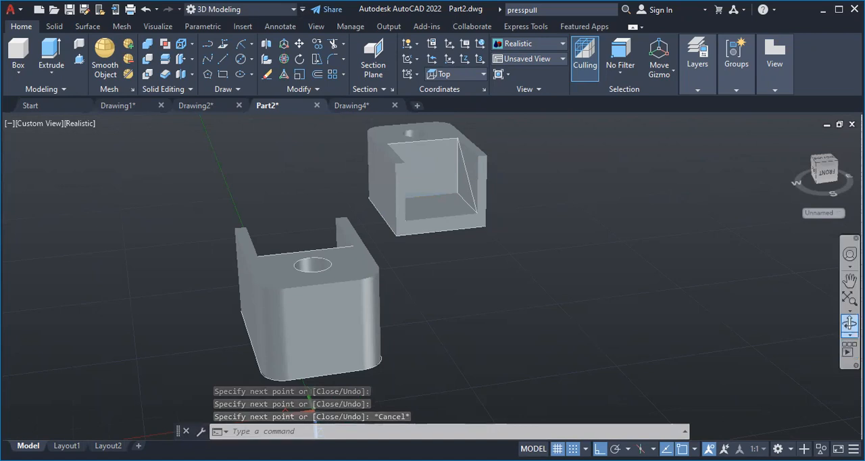
Draw a line along the front edge of the pocket floor, from one side wall to the other
{"action": "left_click", "coordinate": [850, 323]}
{"action": "left_click_drag", "start_coordinate": [573, 237], "coordinate": [521, 218]}
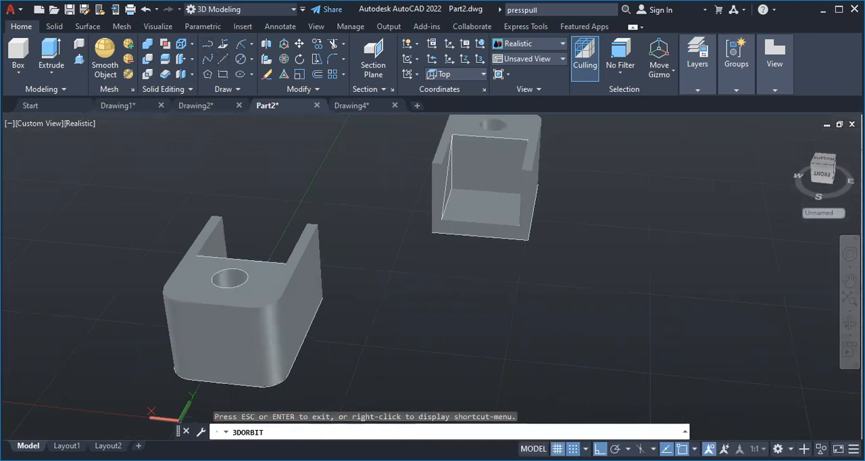
{"action": "left_click", "coordinate": [441, 220]}
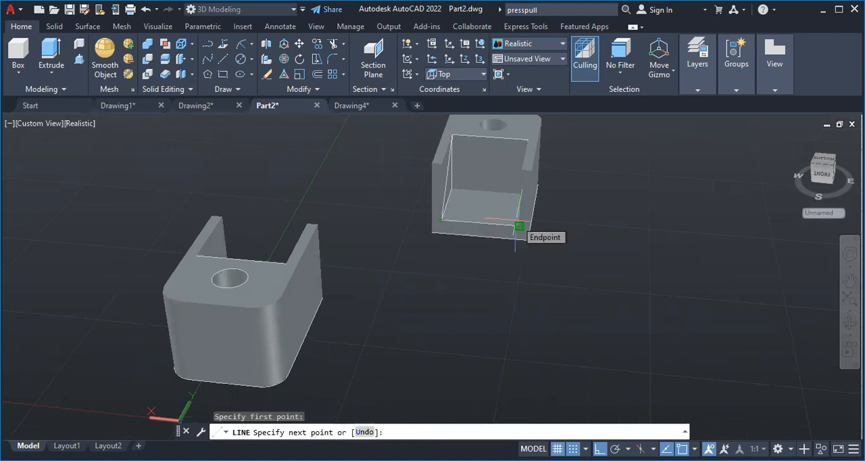
{"action": "left_click", "coordinate": [519, 225]}
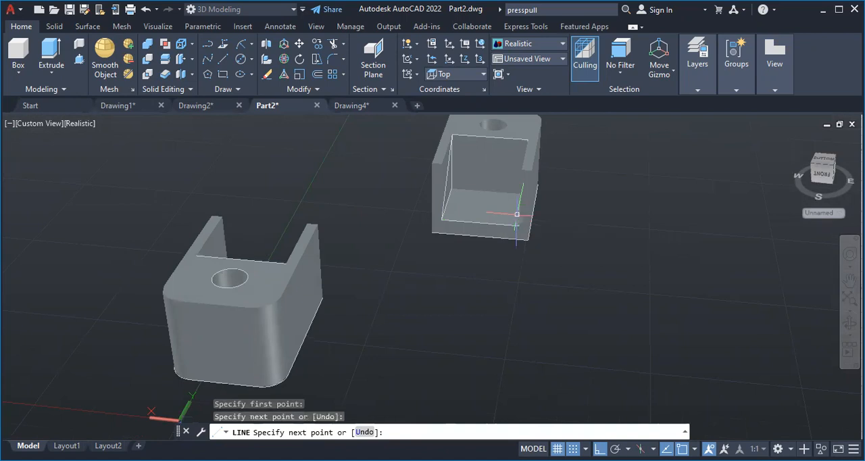
{"action": "key", "text": "Escape"}
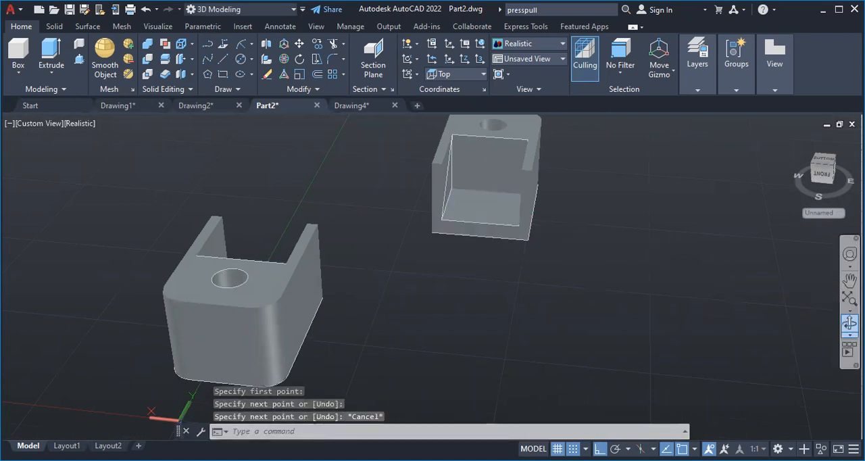
Draw a line along the rear edge of the pocket floor, from one side wall to the other
{"action": "left_click", "coordinate": [848, 333]}
{"action": "left_click", "coordinate": [627, 271]}
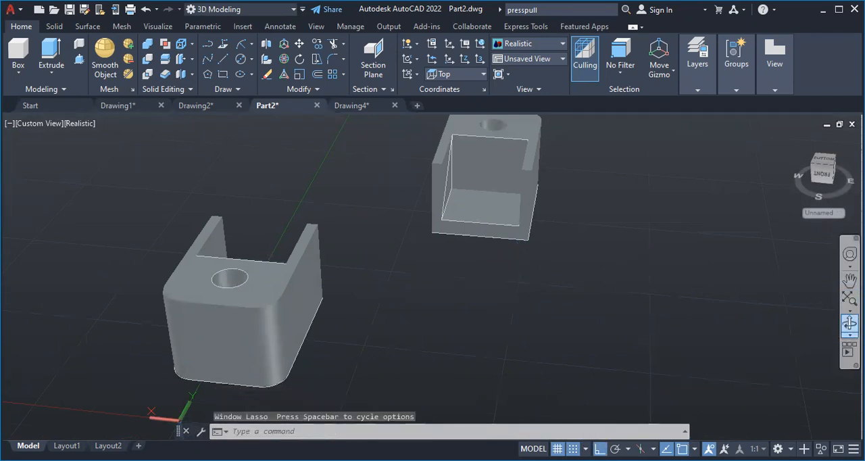
{"action": "left_click", "coordinate": [849, 323]}
{"action": "left_click_drag", "start_coordinate": [628, 226], "coordinate": [589, 216]}
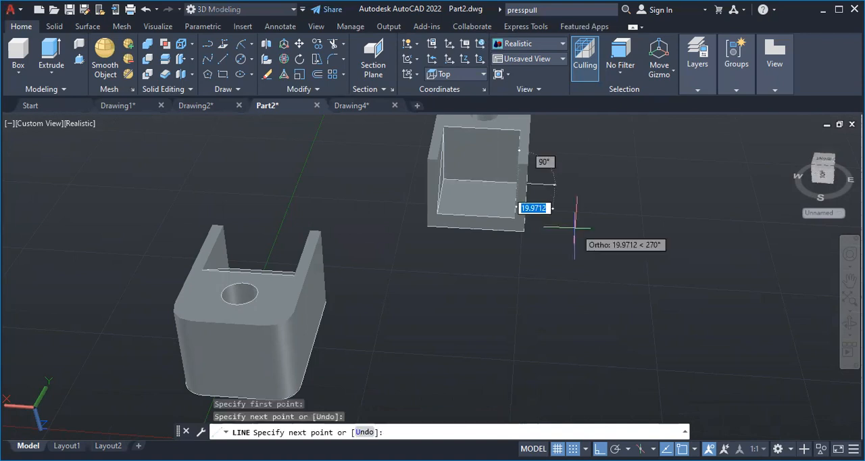
{"action": "key", "text": "Escape"}
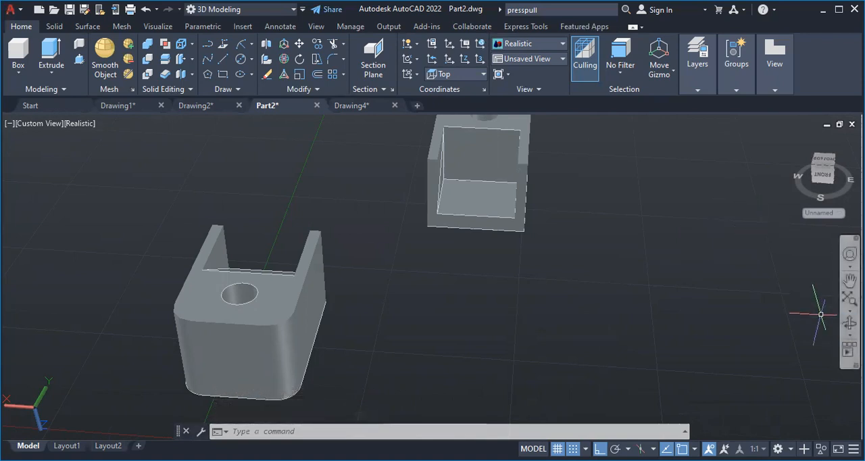
Try press-pulling the side-wall triangle across the pocket to the opposite wall, and undo the extrusion
{"action": "left_click", "coordinate": [848, 323]}
{"action": "mouse_move", "coordinate": [595, 172]}
{"action": "left_mouse_down"}
{"action": "mouse_move", "coordinate": [595, 154]}
{"action": "mouse_move", "coordinate": [613, 149]}
{"action": "mouse_move", "coordinate": [585, 164]}
{"action": "left_mouse_up"}
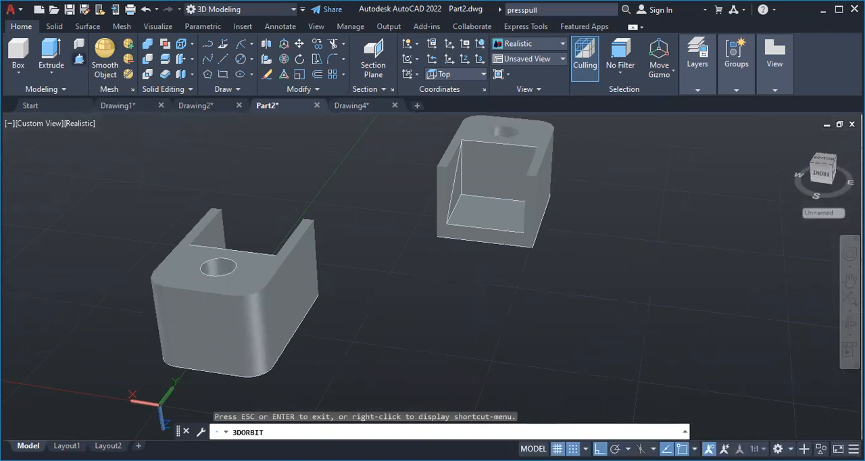
{"action": "left_click", "coordinate": [451, 187]}
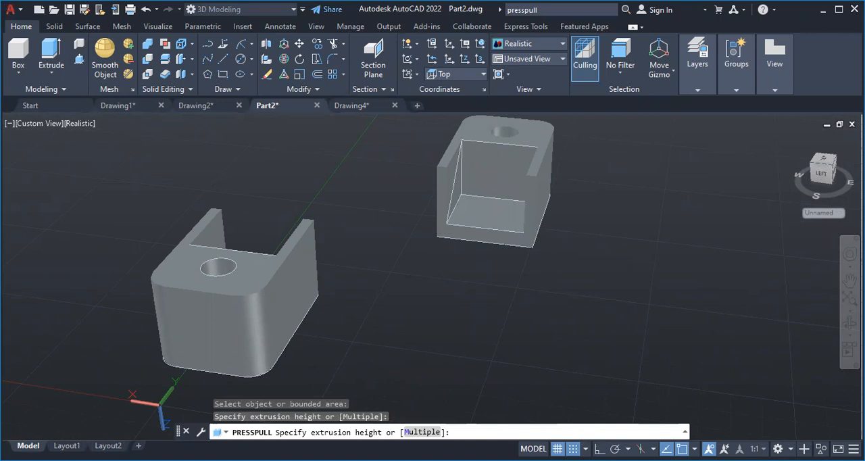
{"action": "double_click", "coordinate": [531, 215]}
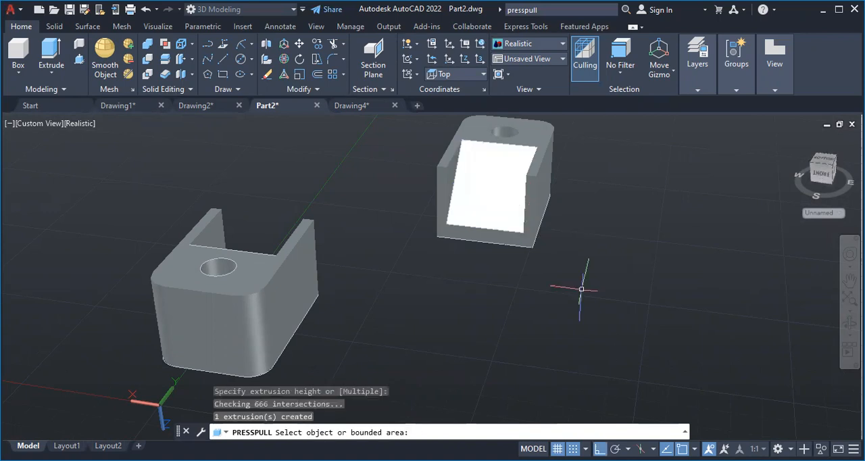
{"action": "key", "text": "Return"}
{"action": "left_click_drag", "start_coordinate": [518, 263], "coordinate": [578, 268]}
{"action": "key", "text": "ctrl+z"}
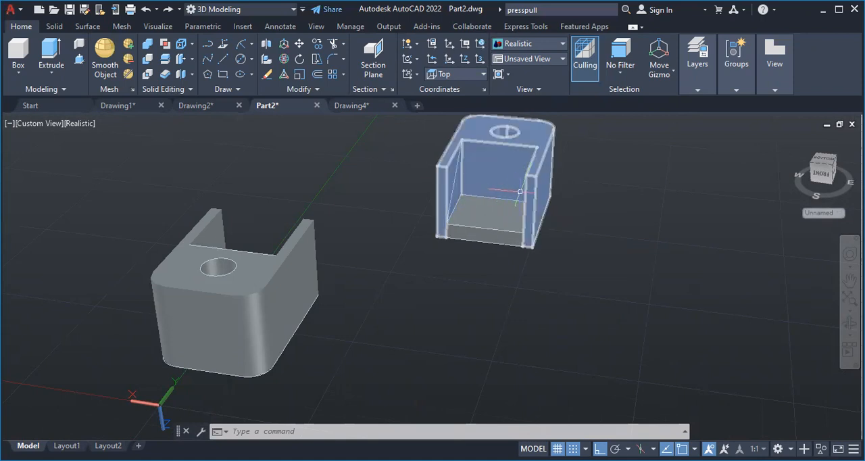
Press-pull the triangle on the pocket's side wall across to the opposite wall to form the sloped wedge
{"action": "left_click", "coordinate": [78, 61]}
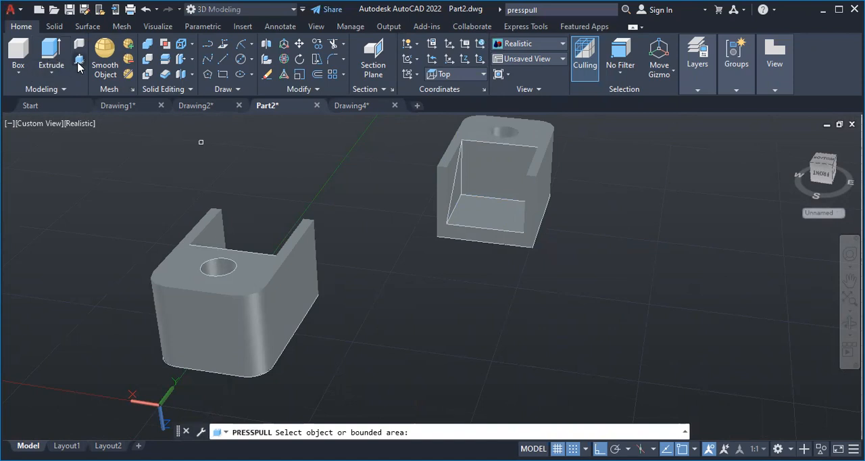
{"action": "left_click", "coordinate": [78, 61]}
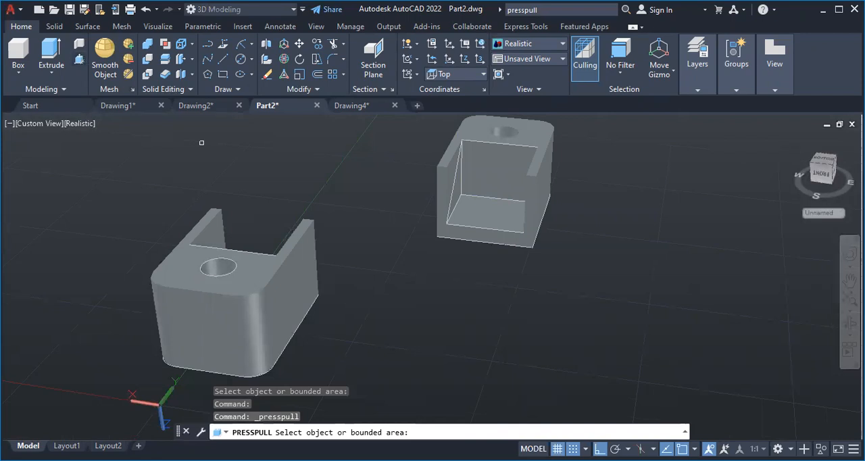
{"action": "left_click", "coordinate": [460, 194]}
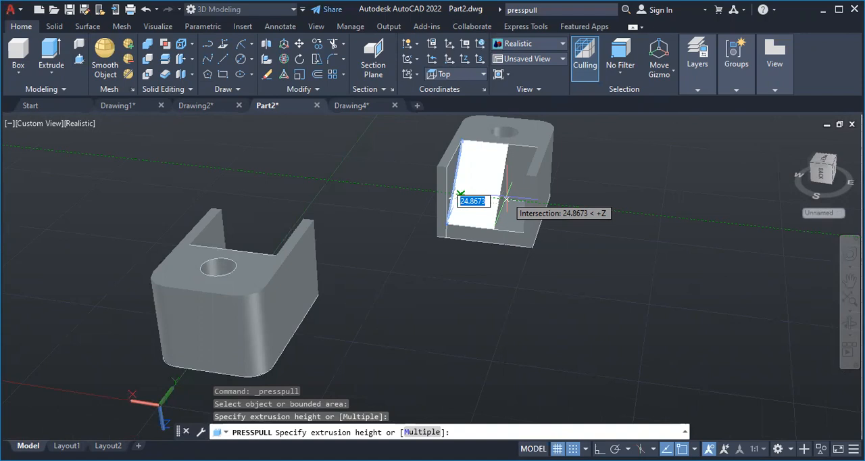
{"action": "left_click", "coordinate": [506, 201]}
{"action": "type", "text": "`"}
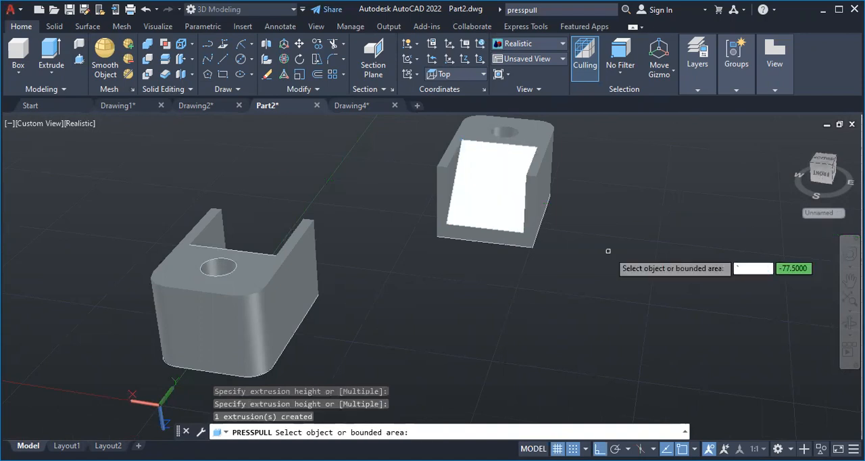
{"action": "key", "text": "Return"}
{"action": "middle_click_drag", "start_coordinate": [521, 265], "coordinate": [632, 259], "text": "shift"}
{"action": "middle_click_drag", "start_coordinate": [247, 320], "coordinate": [290, 327], "text": "shift"}
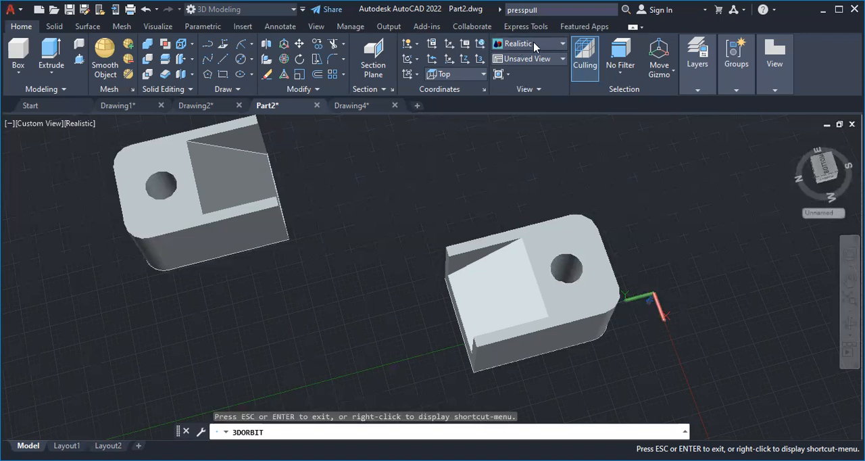
{"action": "left_click", "coordinate": [556, 44]}
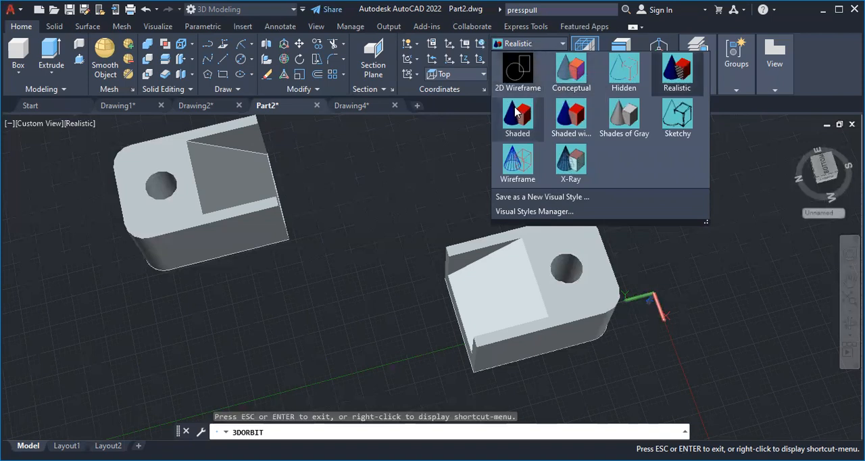
{"action": "left_click", "coordinate": [538, 45]}
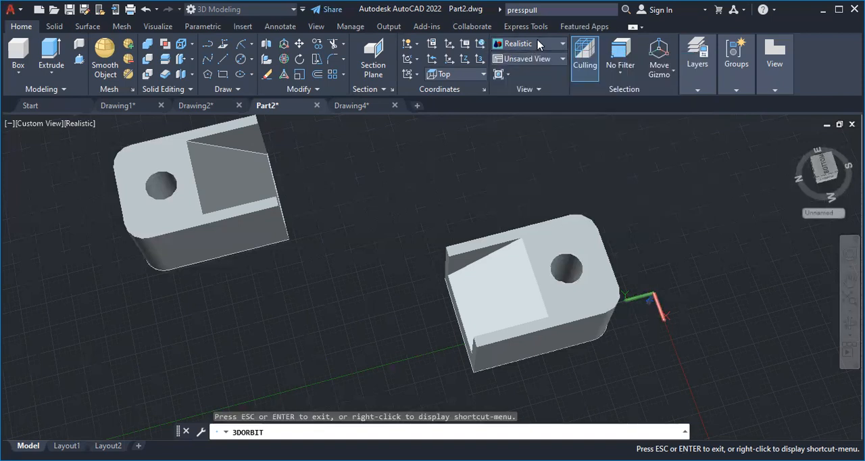